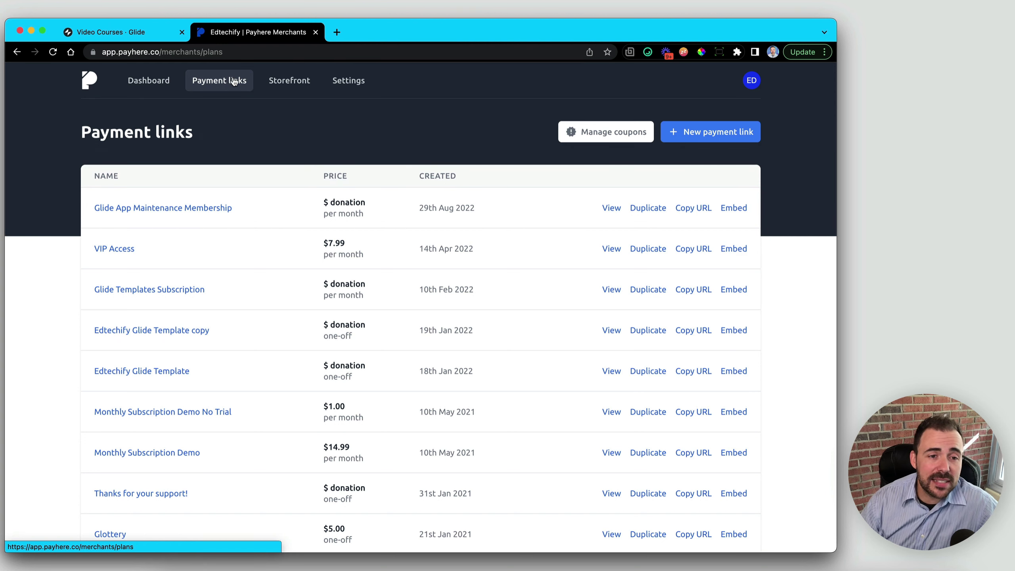
# - Review the storefront page and the personalization settings, including button color, custom CSS, contact details and company name
pyautogui.click(291, 80)
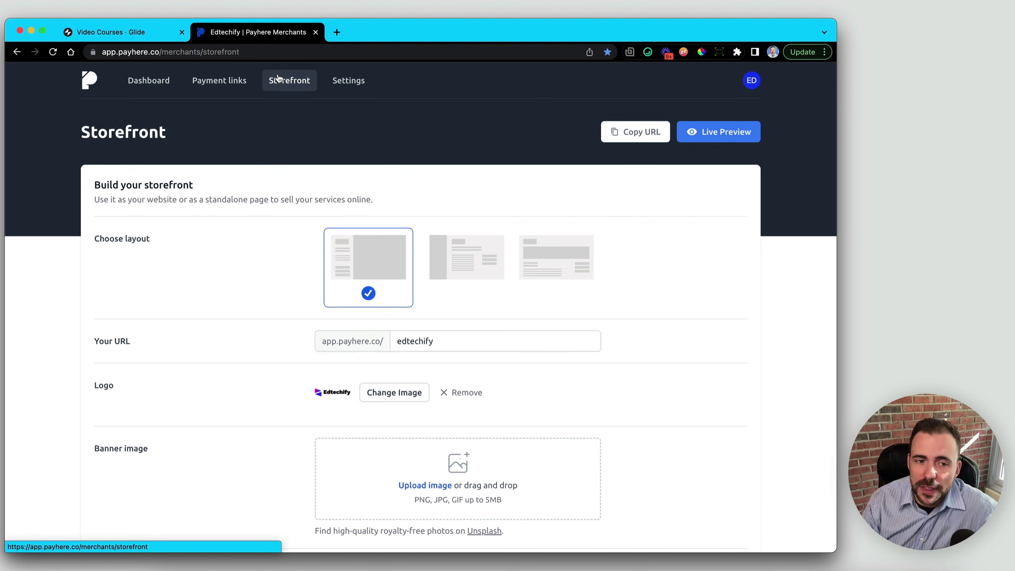
pyautogui.click(346, 84)
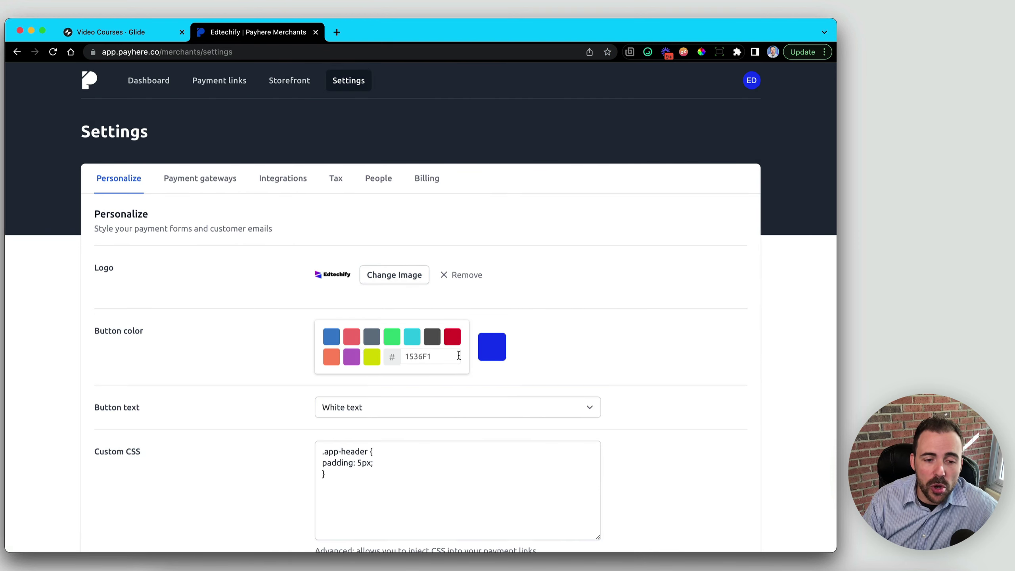
pyautogui.scroll(-5, 440, 340)
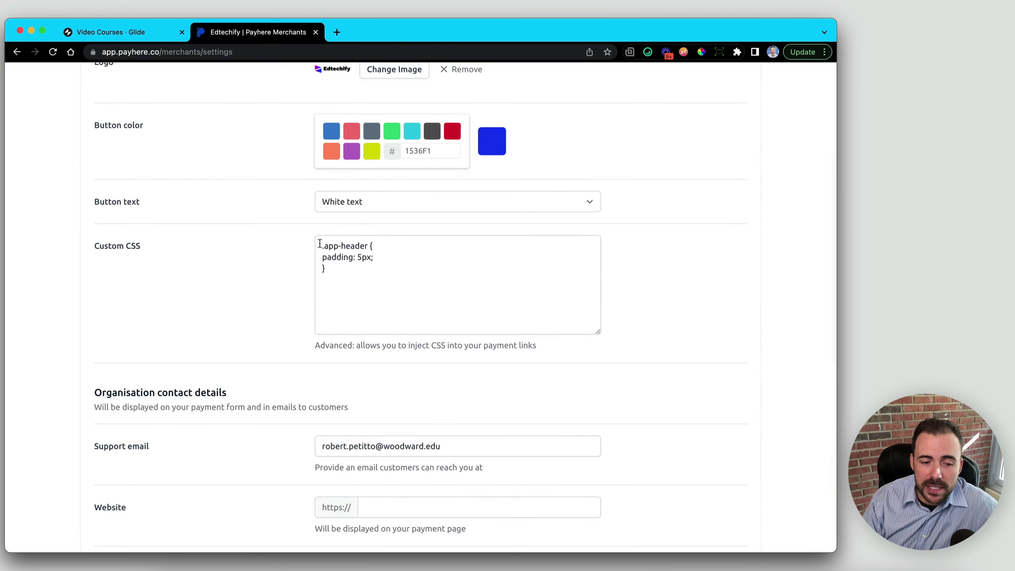
pyautogui.scroll(-9, 313, 292)
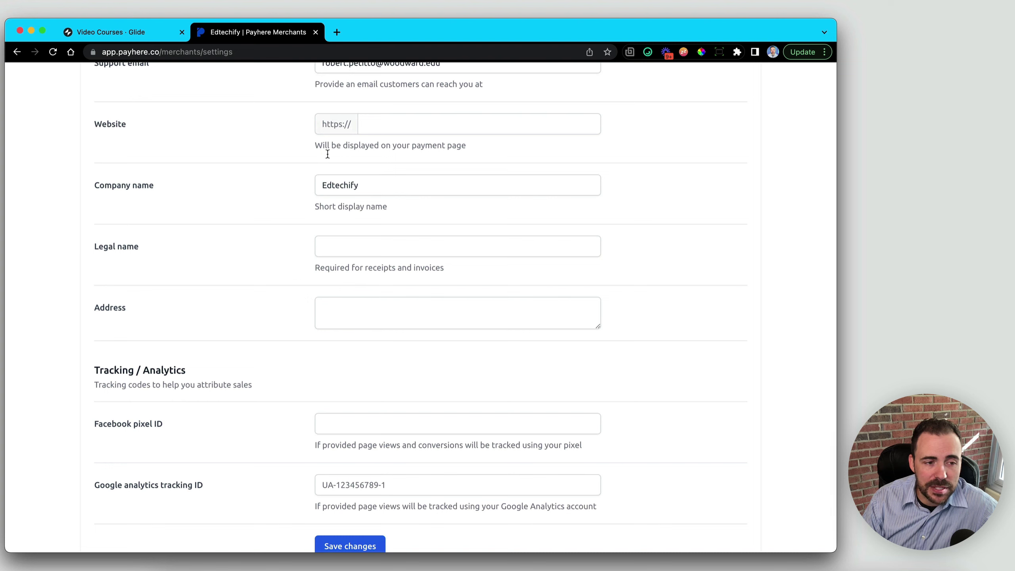
pyautogui.click(370, 183)
pyautogui.press('super+a')
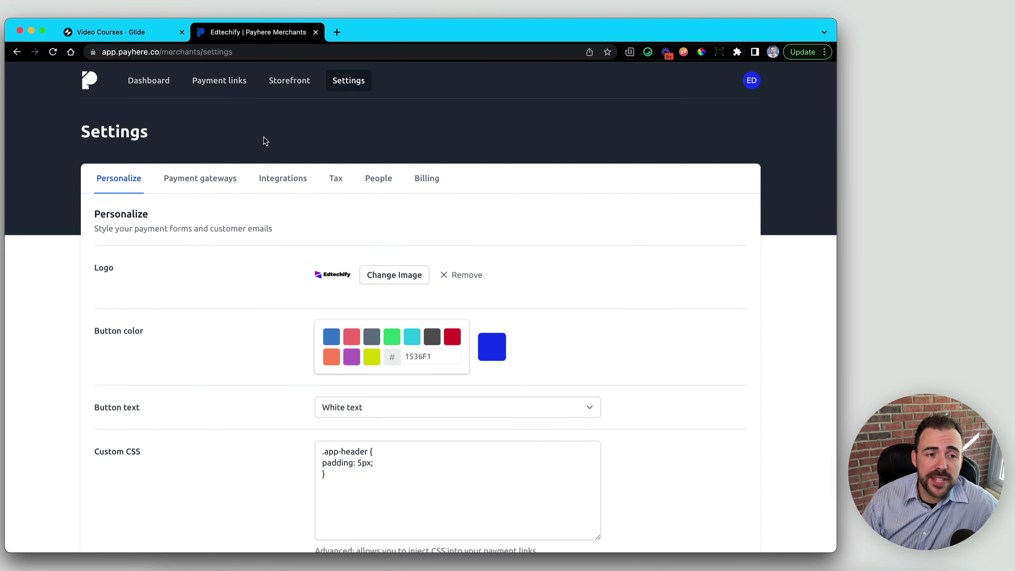
# - Examine the existing coupon codes for the payment links and return to the payment links list
pyautogui.click(220, 82)
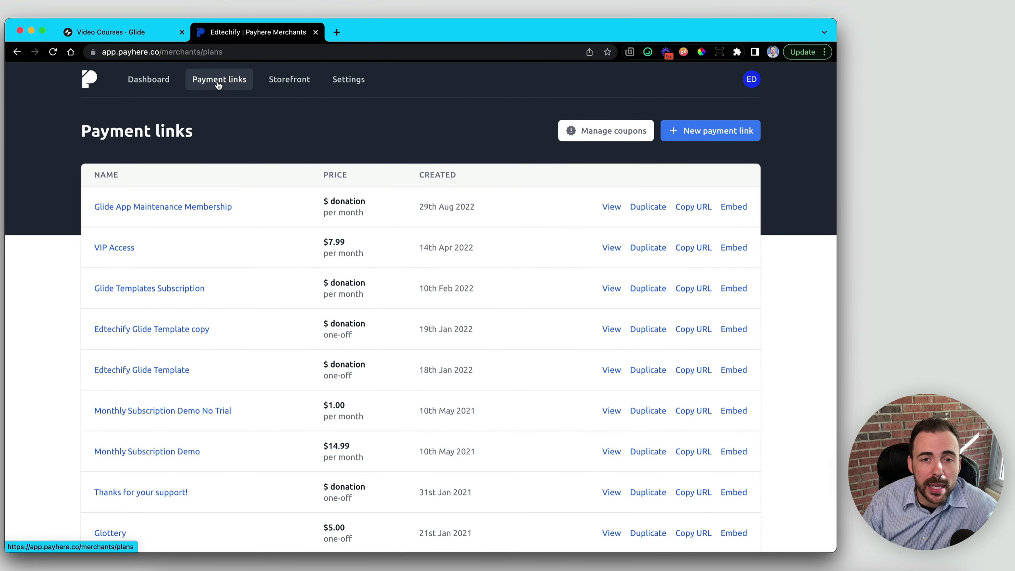
pyautogui.click(590, 138)
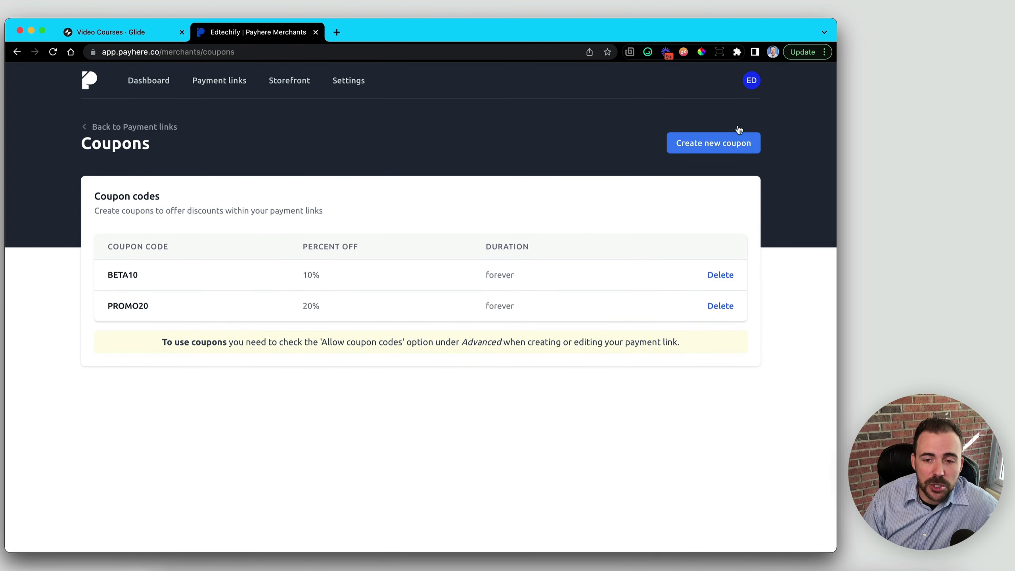
pyautogui.moveTo(106, 275); pyautogui.dragTo(156, 283)
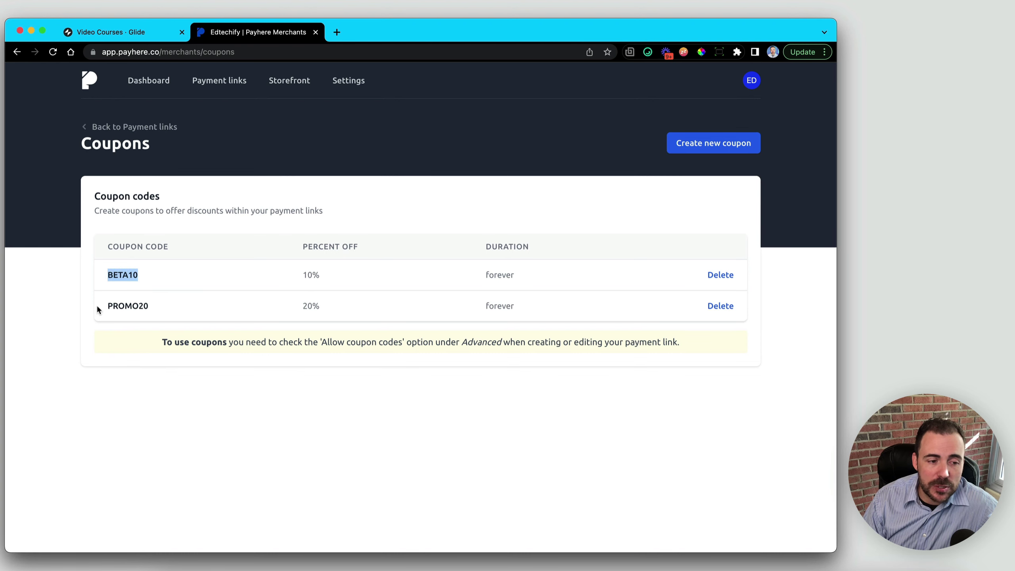
pyautogui.moveTo(97, 306); pyautogui.dragTo(172, 308)
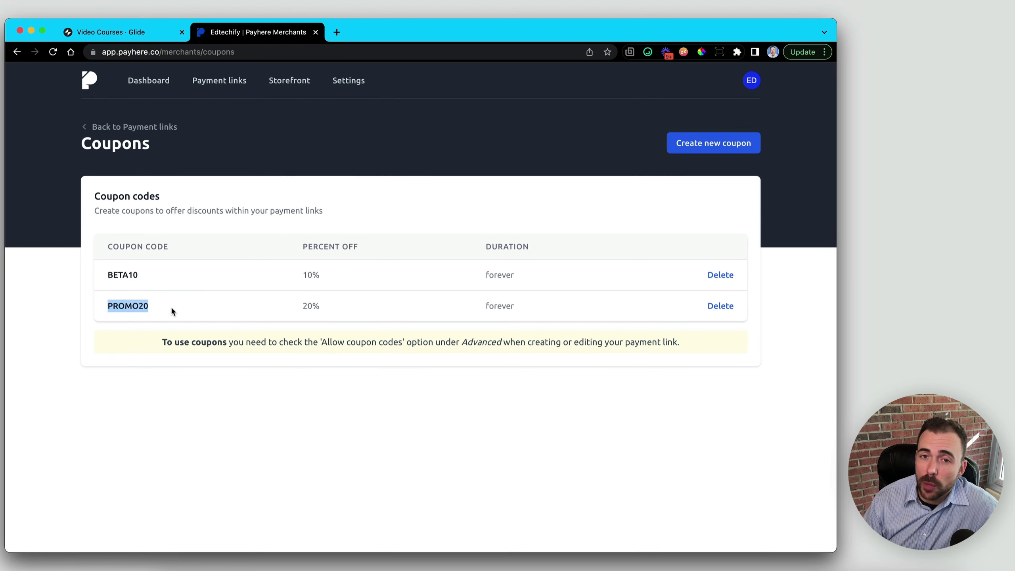
pyautogui.click(152, 127)
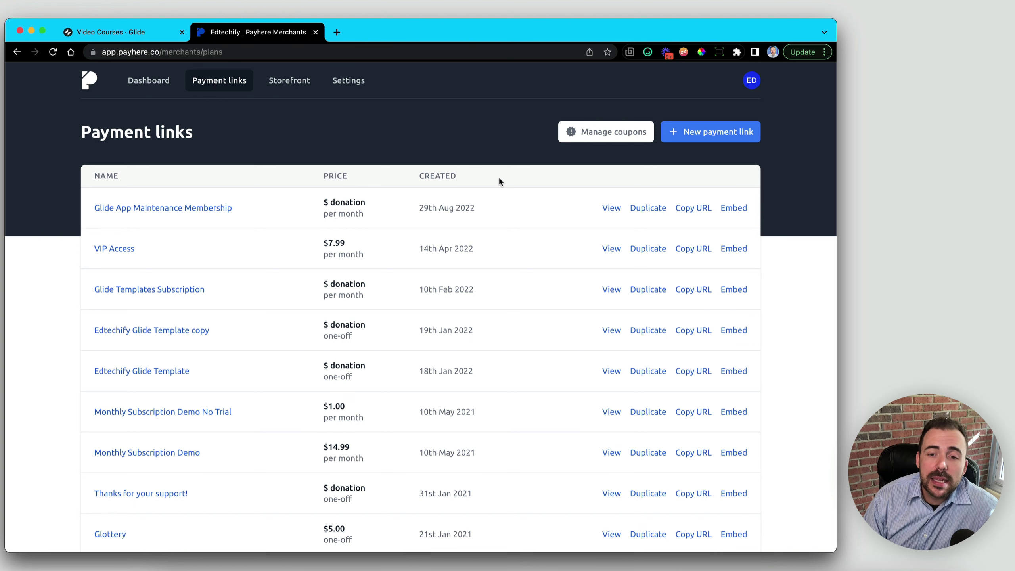
# - Start a new payment link of the Donation type and name it "Monthly Subscription"
pyautogui.click(726, 143)
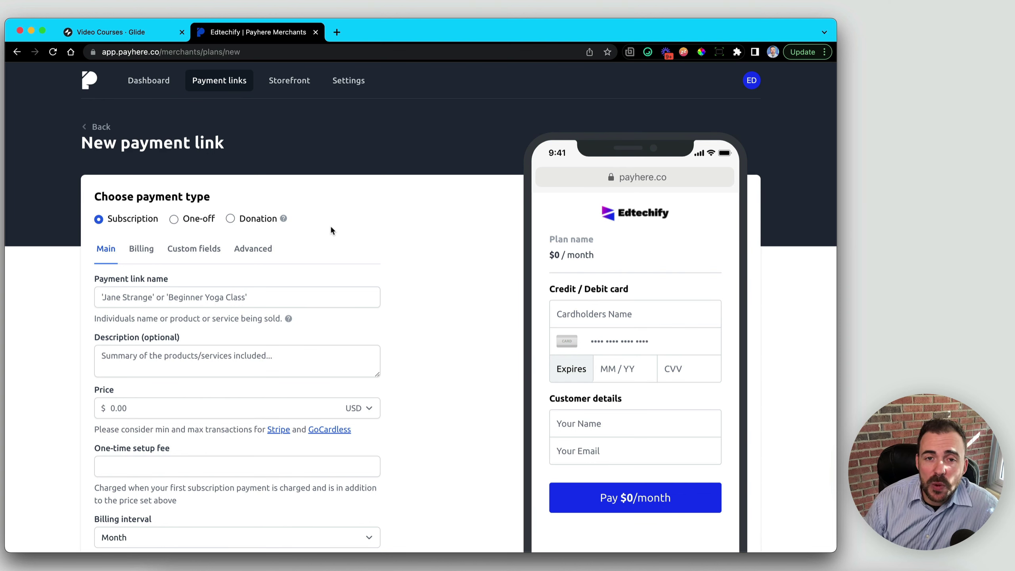
pyautogui.scroll(-1, 332, 227)
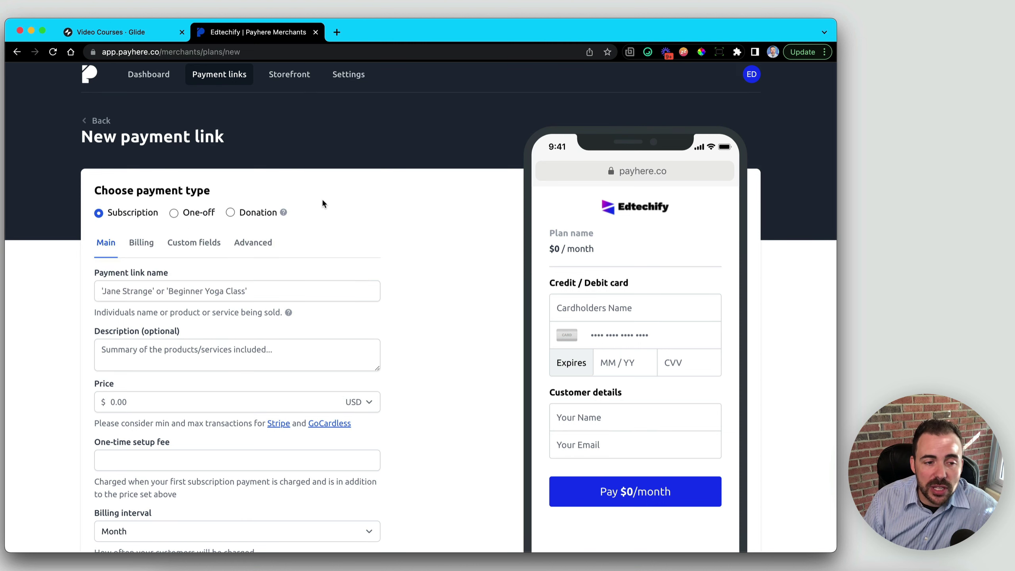
pyautogui.click(231, 213)
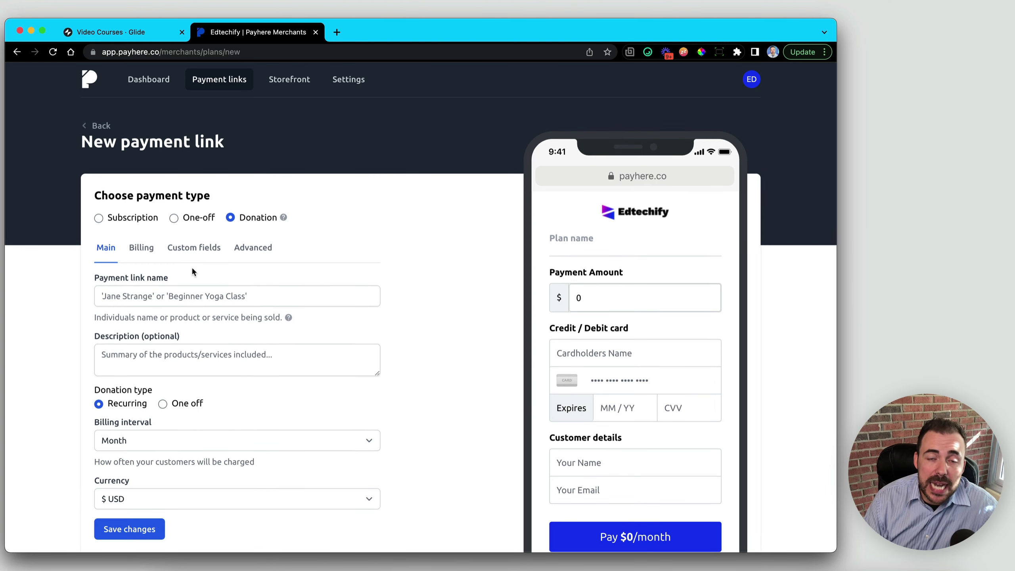
pyautogui.click(181, 296)
pyautogui.write('Mon')
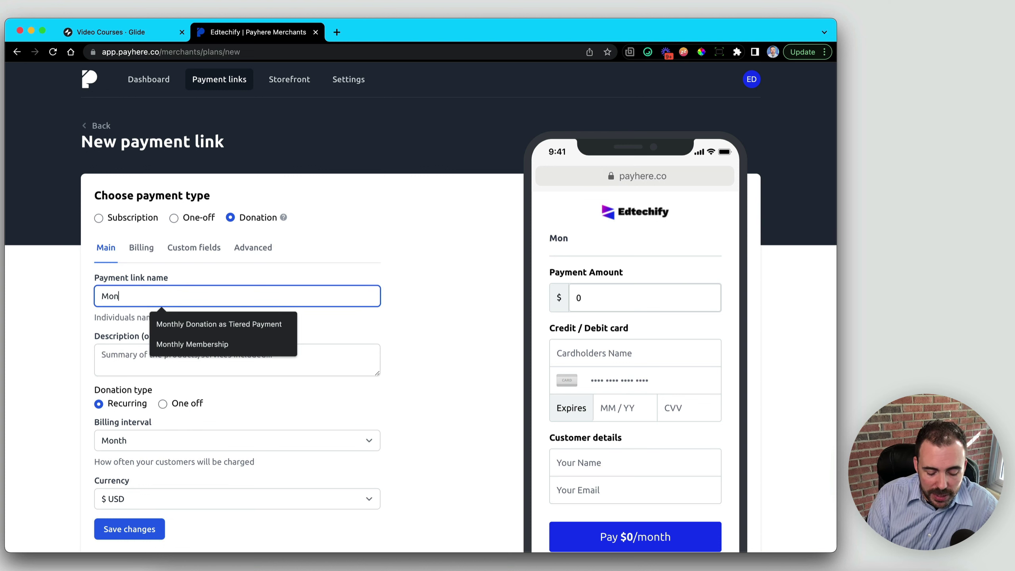
pyautogui.write('thly Subscription')
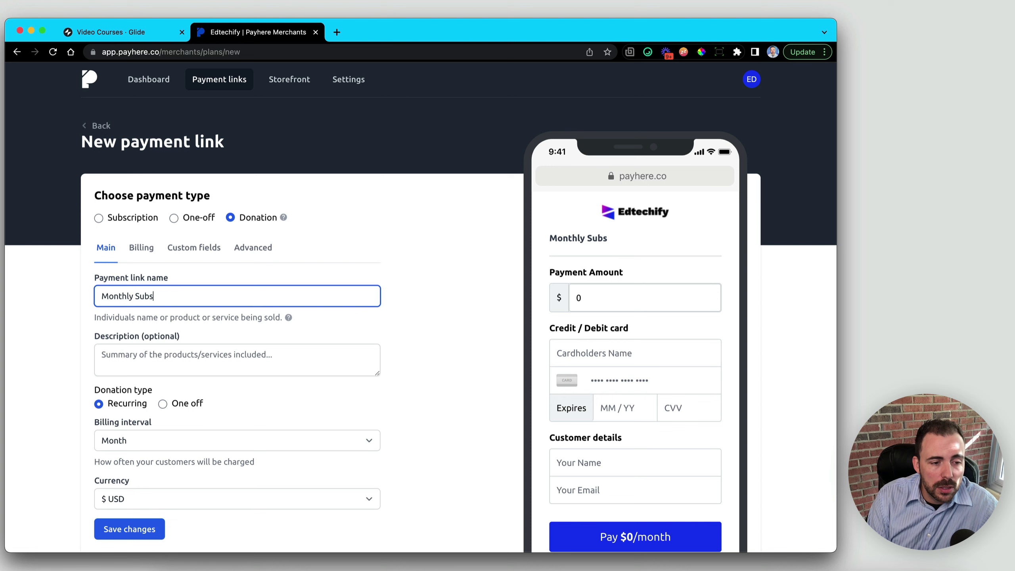
# - Enter the payment link description "All access pass to the Edtechify Video Course Platform."
pyautogui.click(139, 365)
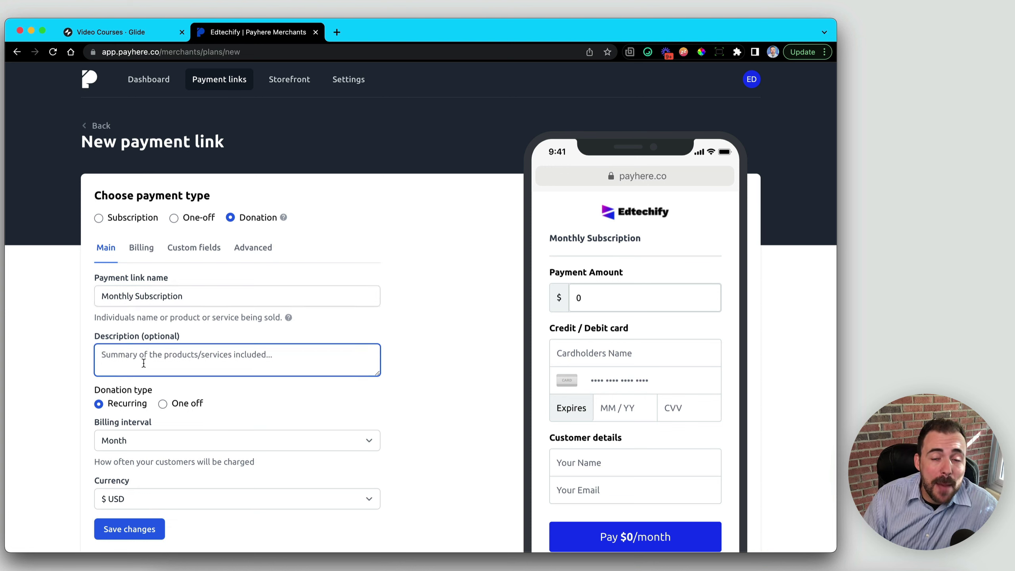
pyautogui.write('All access pass to the Edtechify Video Course Platform.')
pyautogui.click(424, 347)
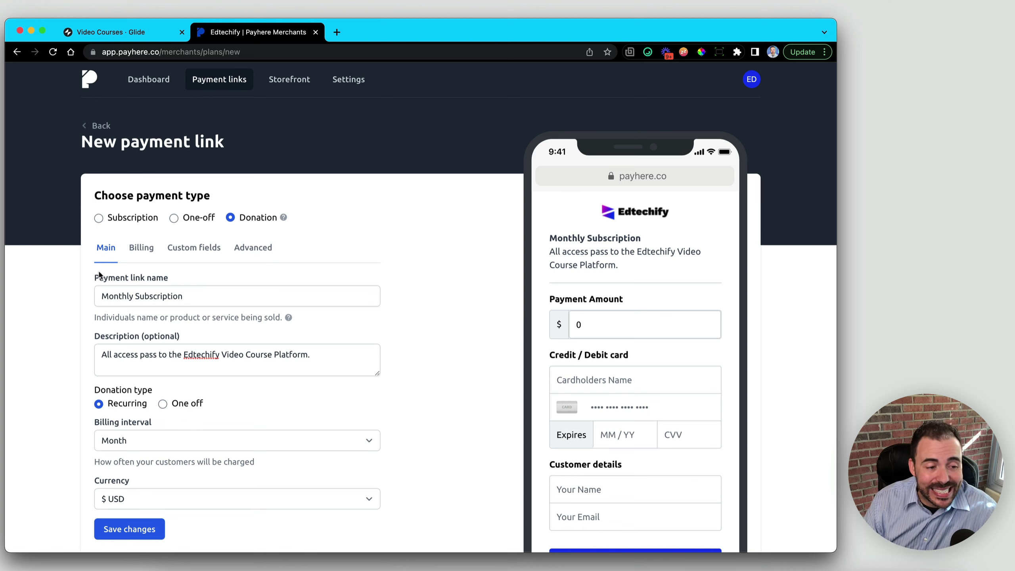
pyautogui.moveTo(96, 277); pyautogui.dragTo(167, 279)
pyautogui.moveTo(95, 337); pyautogui.dragTo(181, 340)
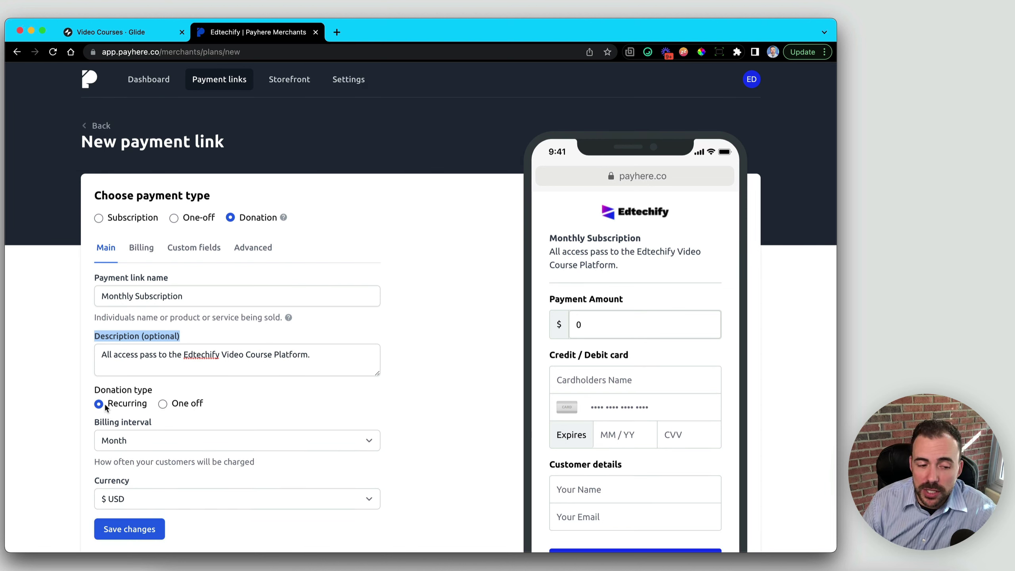
# - Look through the available billing intervals for the recurring donation
pyautogui.scroll(-3, 116, 420)
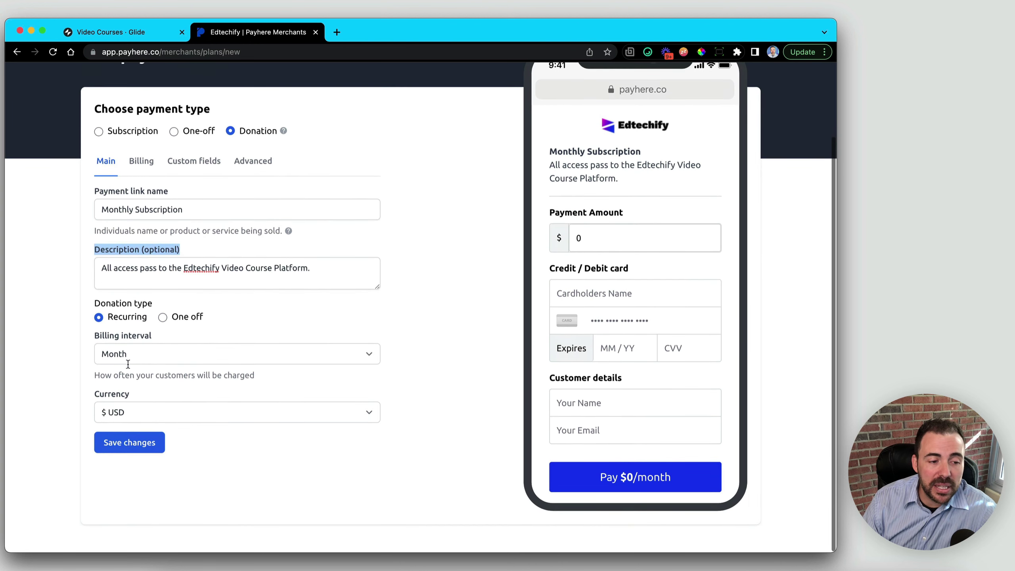
pyautogui.click(123, 356)
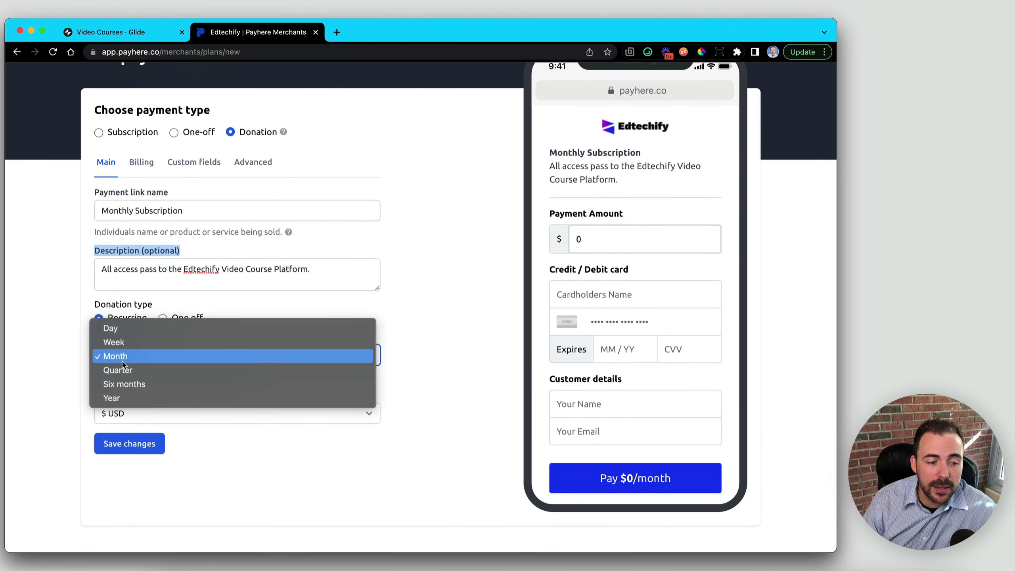
pyautogui.click(262, 465)
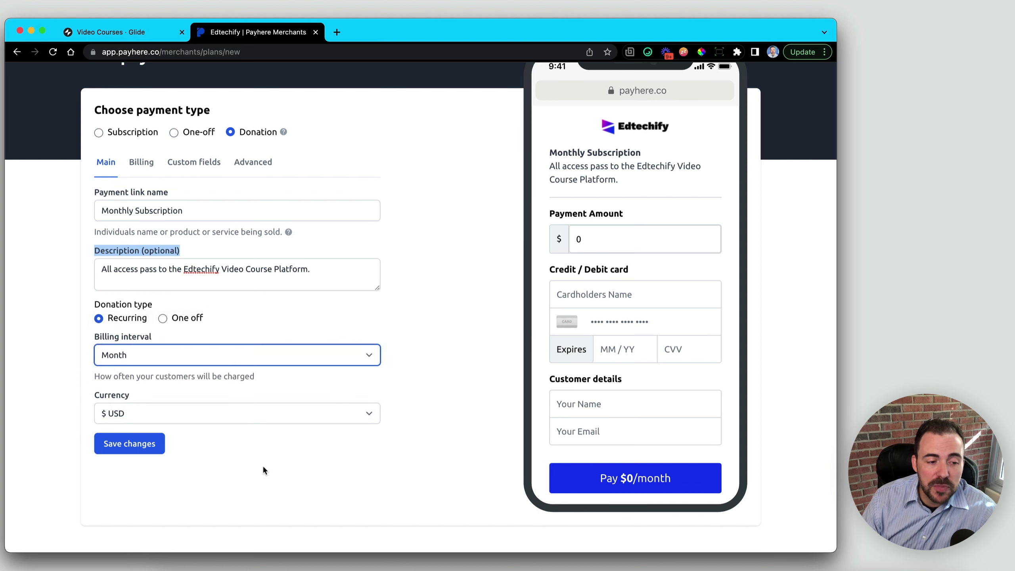
pyautogui.click(119, 359)
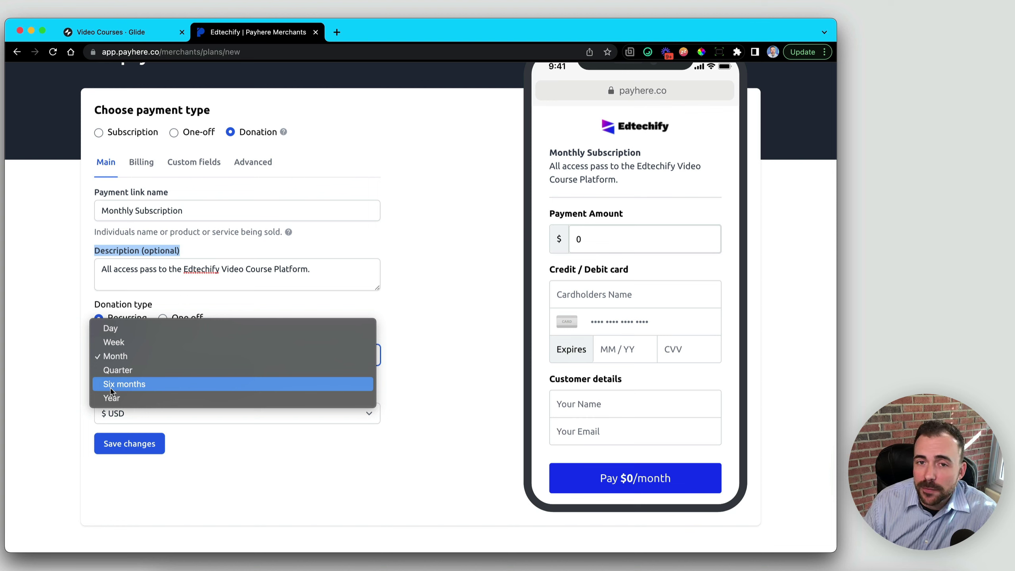
pyautogui.click(270, 464)
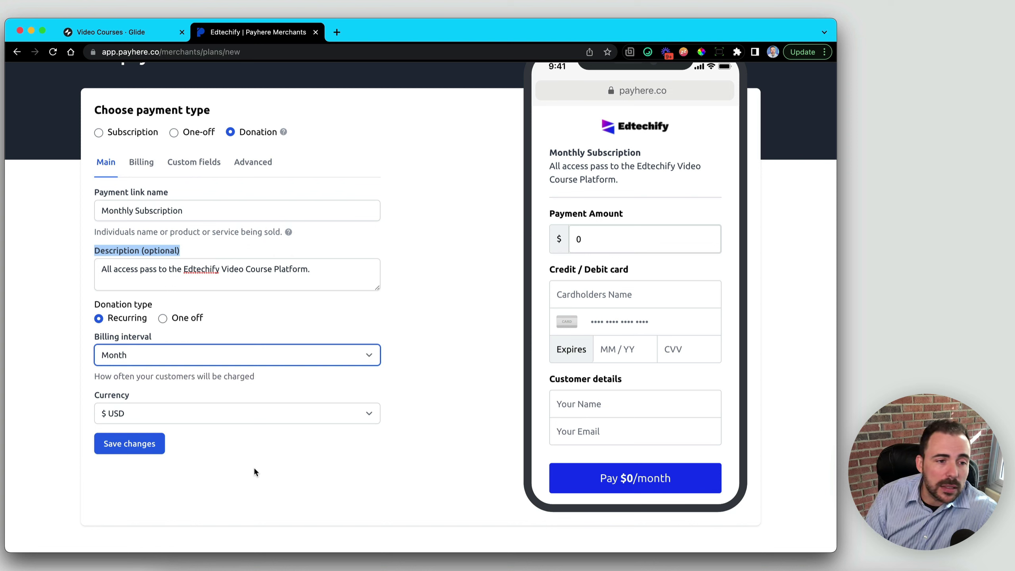
# - Review the optional recurring billing settings for cancellation, minimum payments and free trial period
pyautogui.click(140, 163)
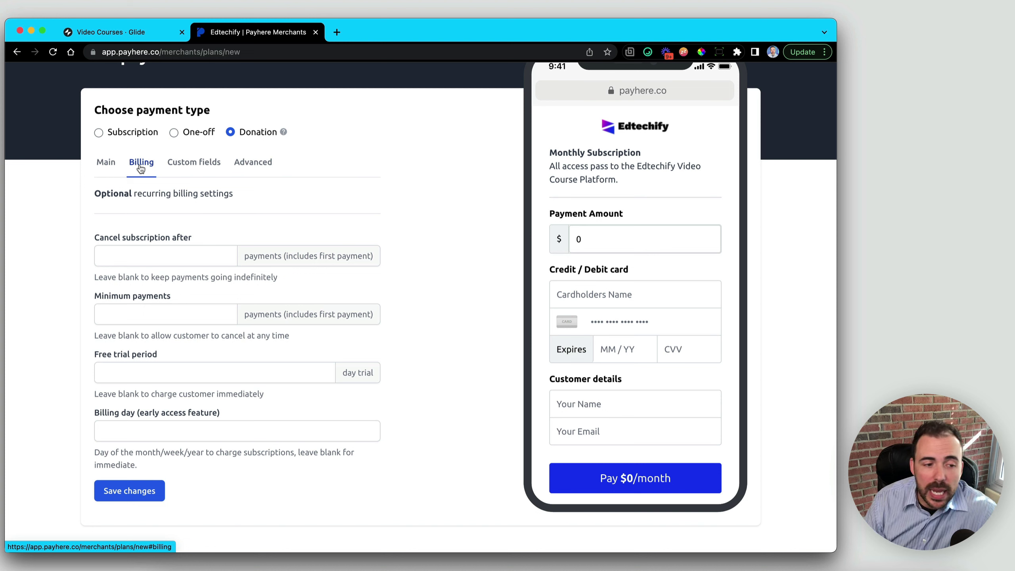
pyautogui.click(166, 256)
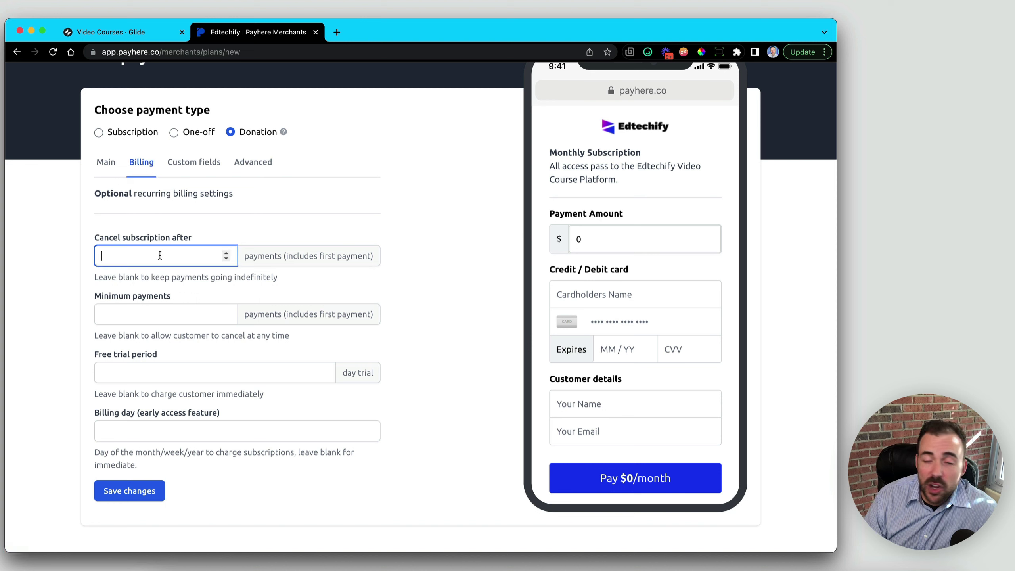
pyautogui.click(145, 313)
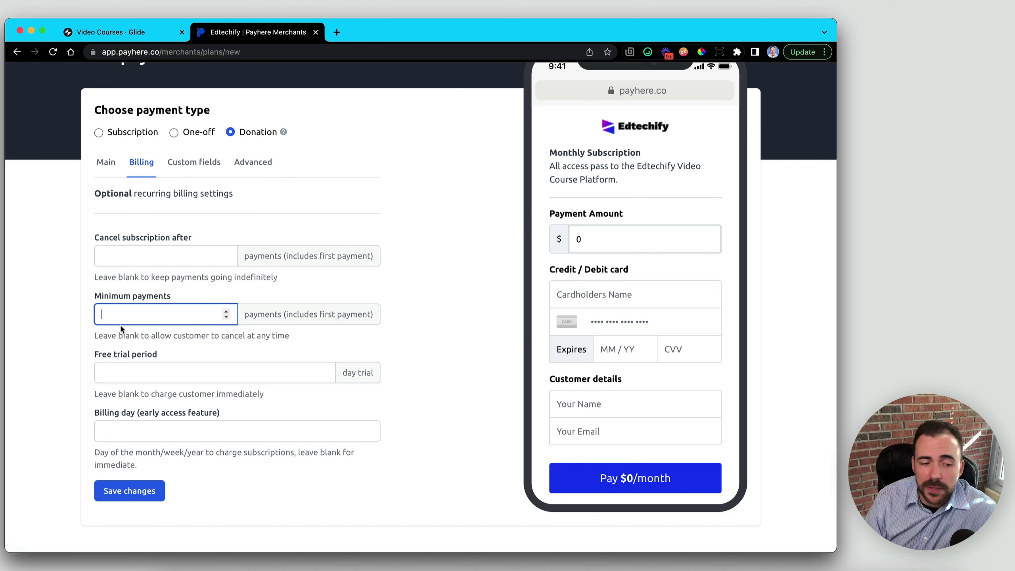
pyautogui.click(125, 372)
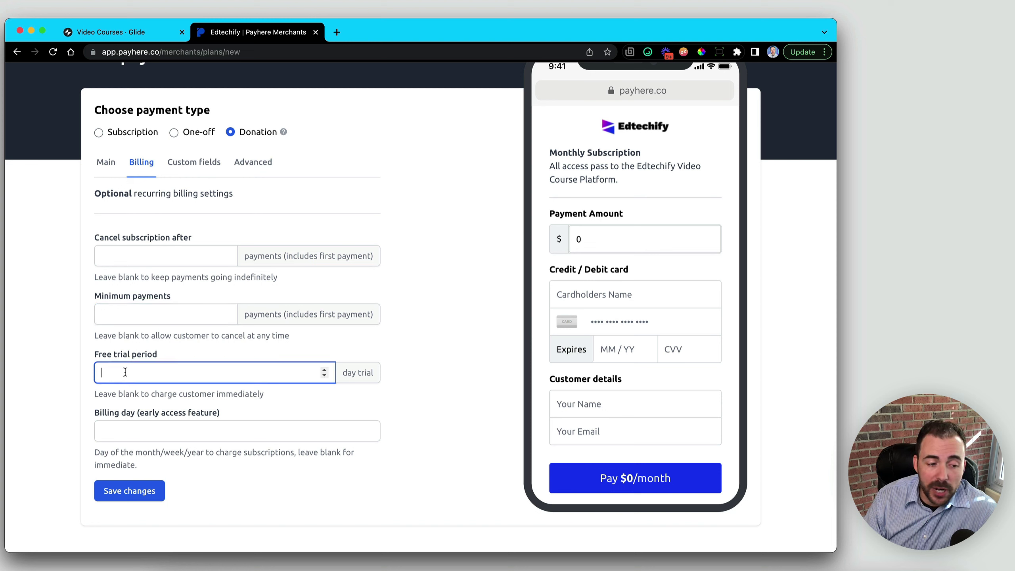
pyautogui.moveTo(342, 372); pyautogui.dragTo(395, 376)
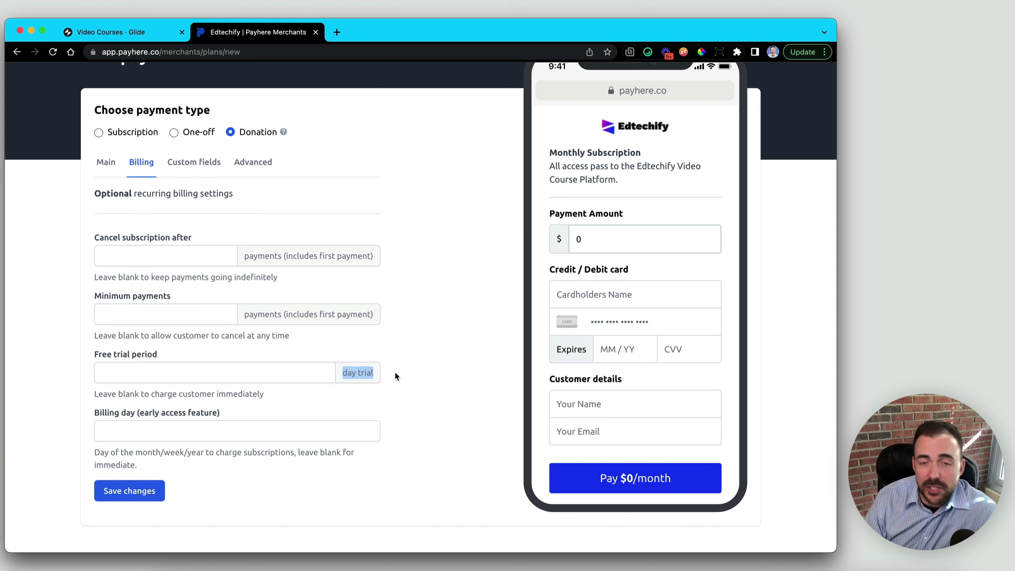
# - Try free trial periods of 7 and 30 days, and clear the value again
pyautogui.click(216, 371)
pyautogui.write('7')
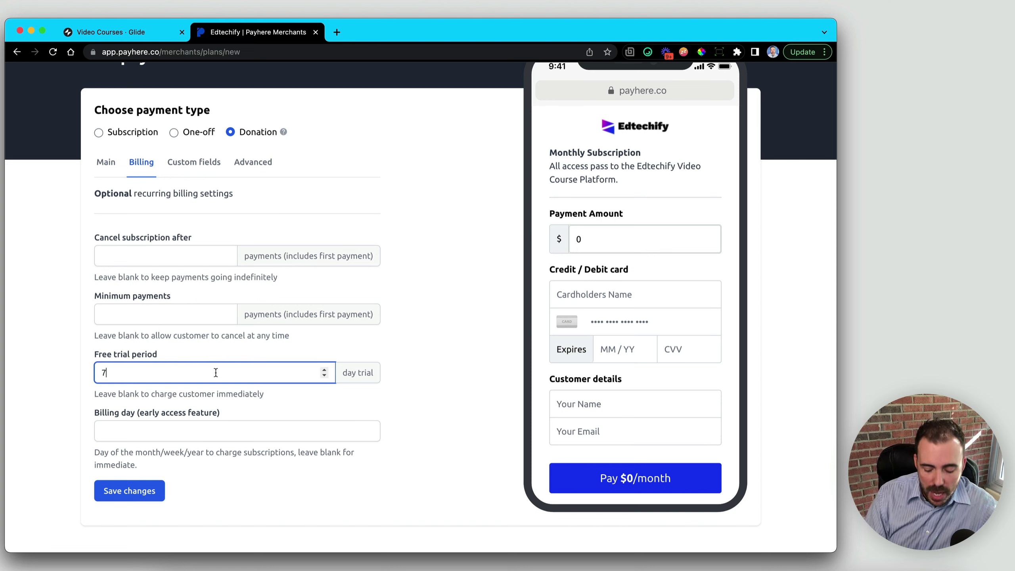
pyautogui.press('BackSpace')
pyautogui.write('30')
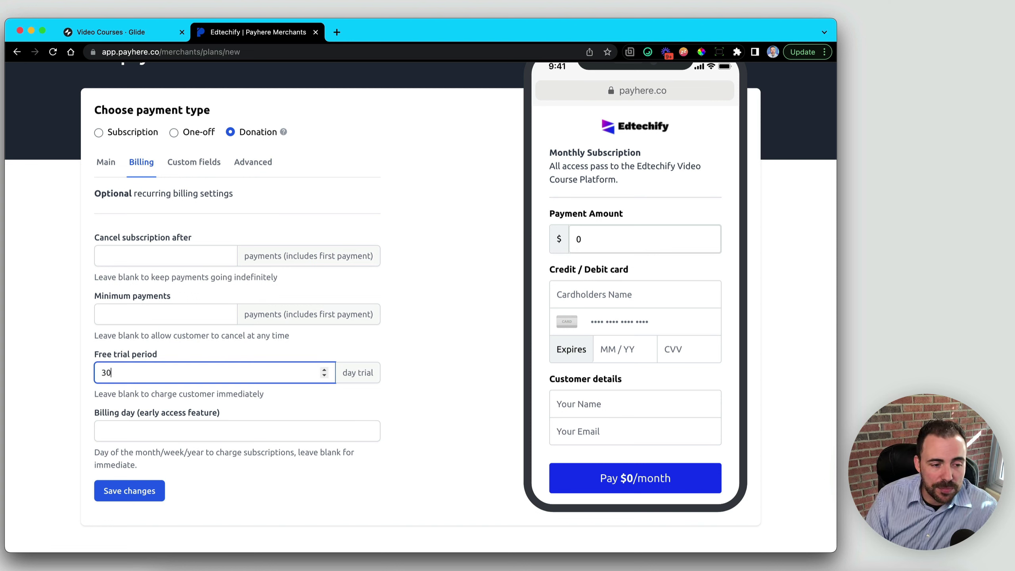
pyautogui.press('BackSpace')
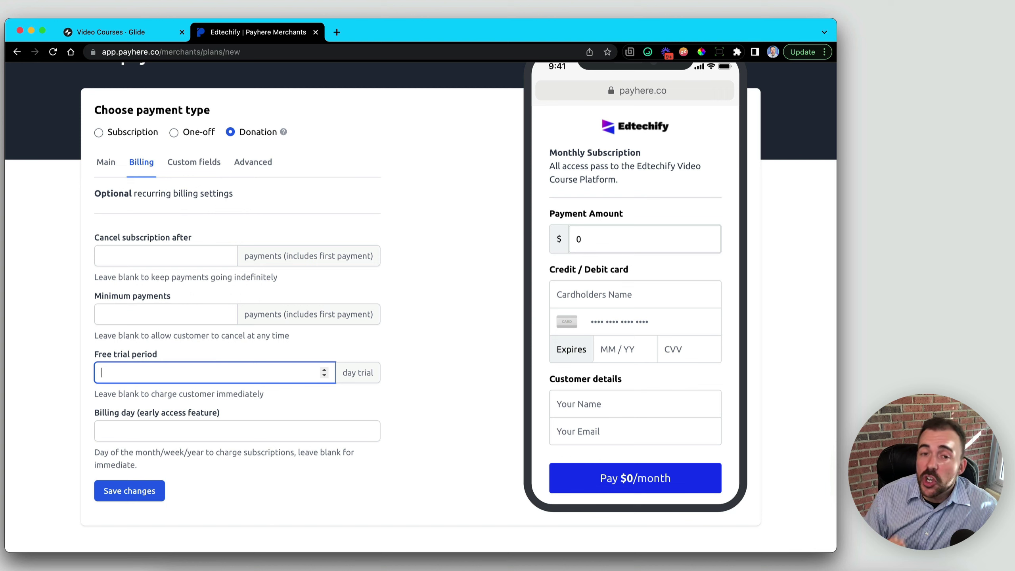
pyautogui.click(286, 180)
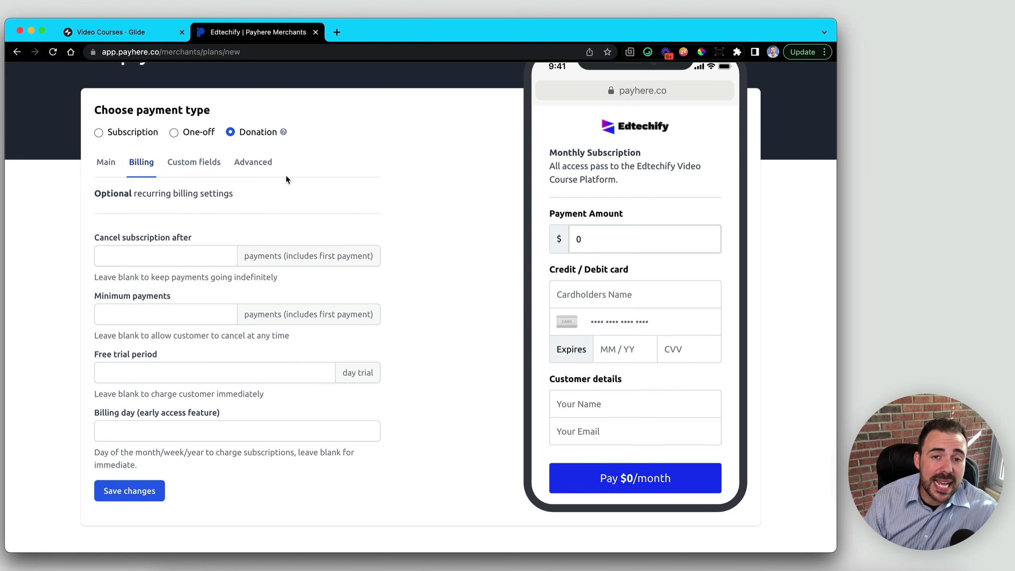
# - Review the custom field types and the advanced settings, including the pay button text option
pyautogui.click(200, 168)
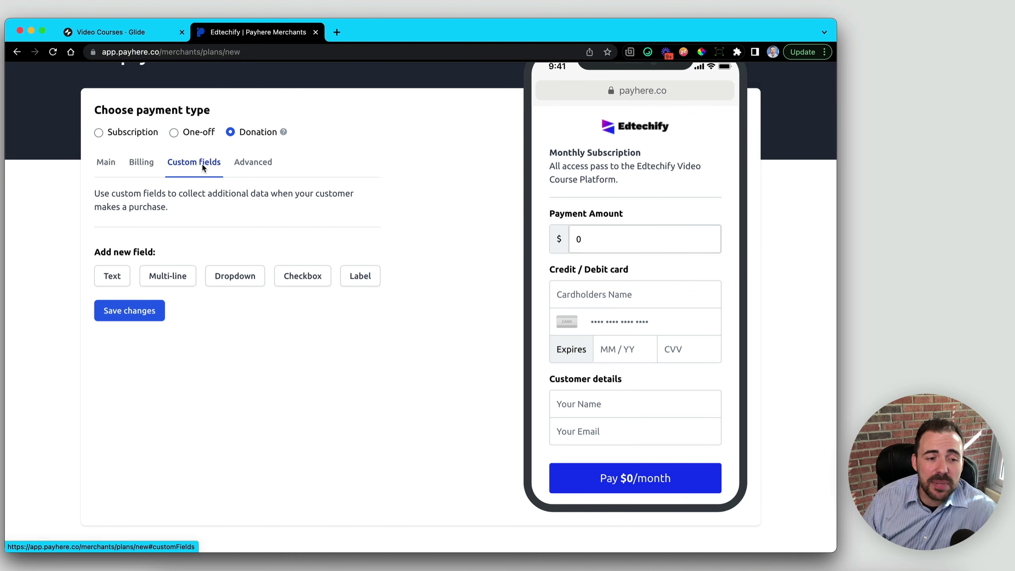
pyautogui.click(260, 163)
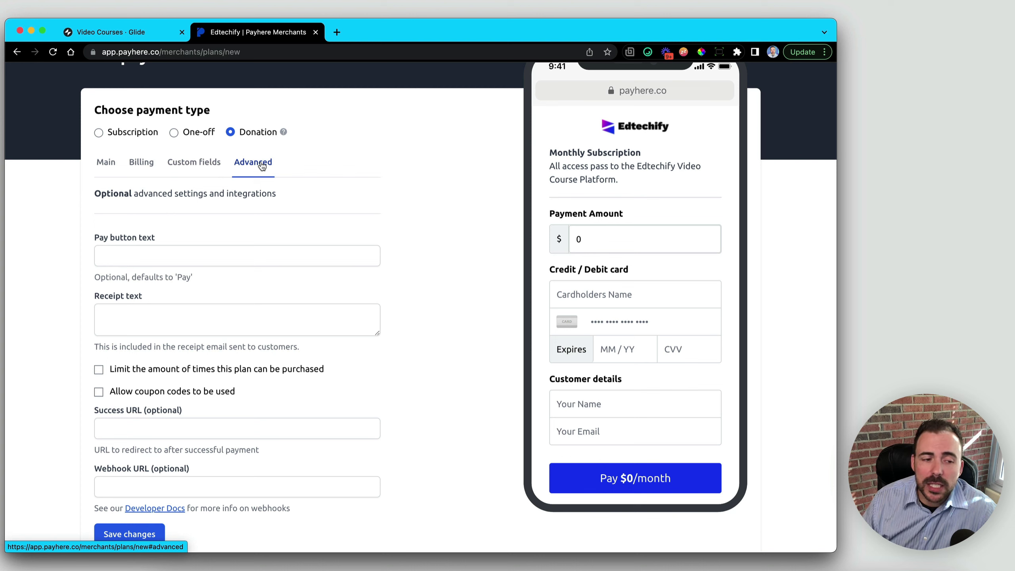
pyautogui.moveTo(91, 234); pyautogui.dragTo(167, 239)
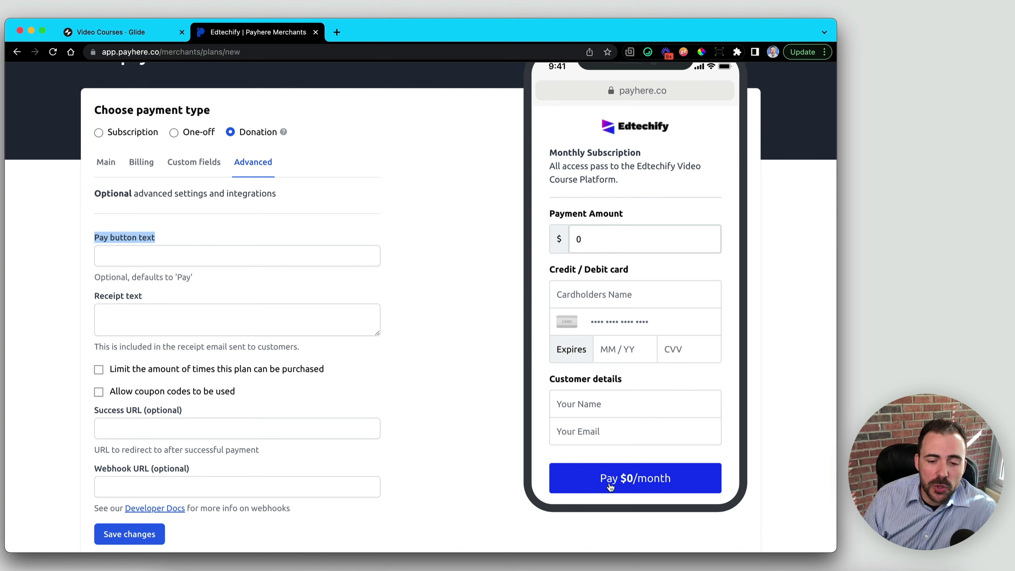
# - Set the pay button text of the payment link to "Subscribe for"
pyautogui.click(144, 254)
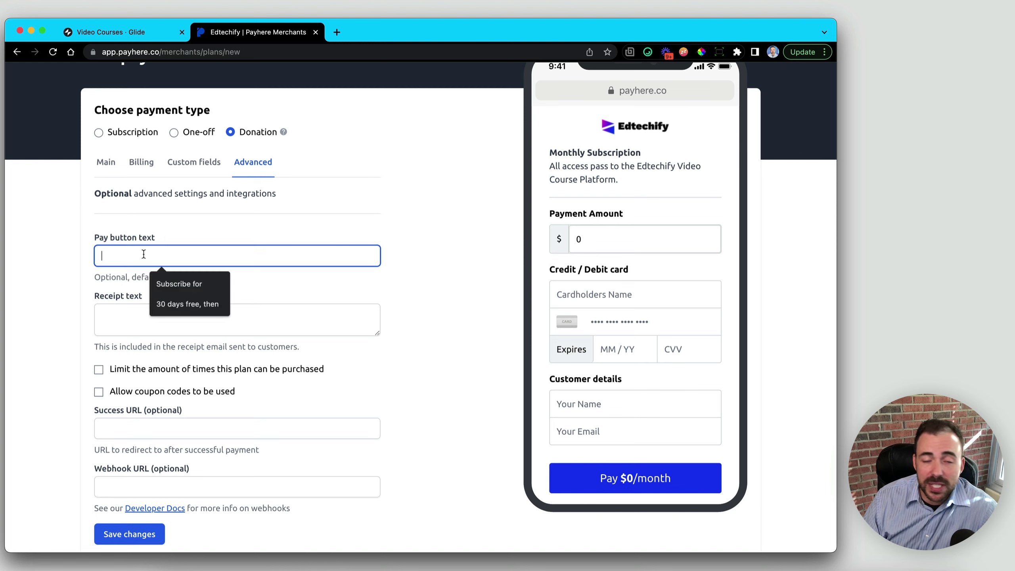
pyautogui.write('Subs')
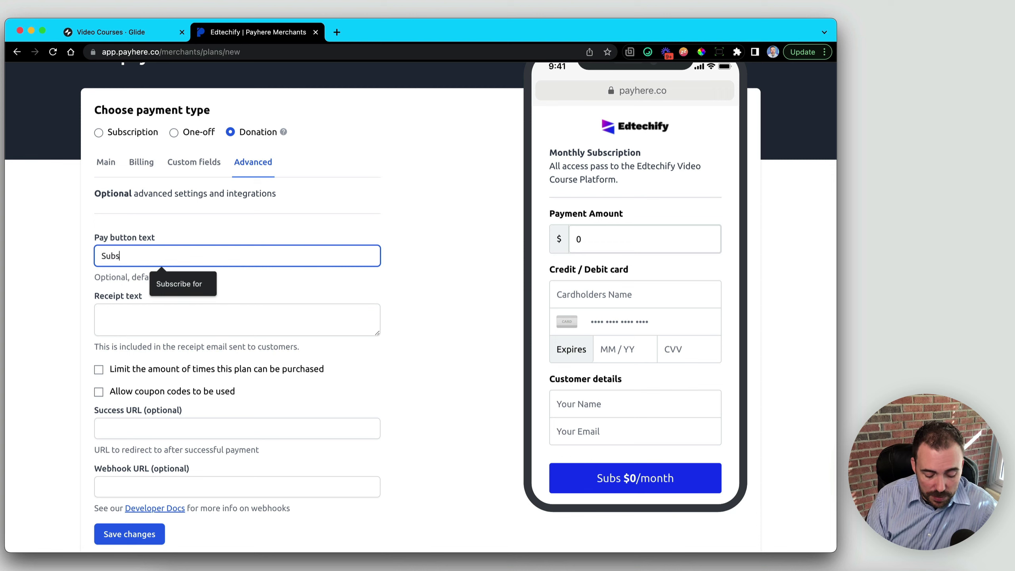
pyautogui.write('cribe for')
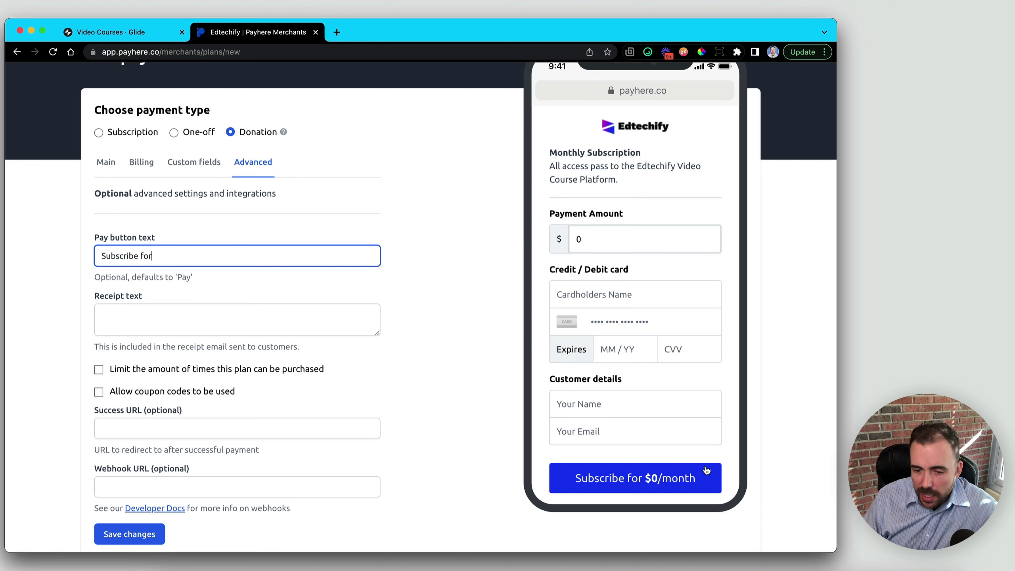
# - Review the receipt text setting and the option limiting how many times the plan can be purchased
pyautogui.click(173, 316)
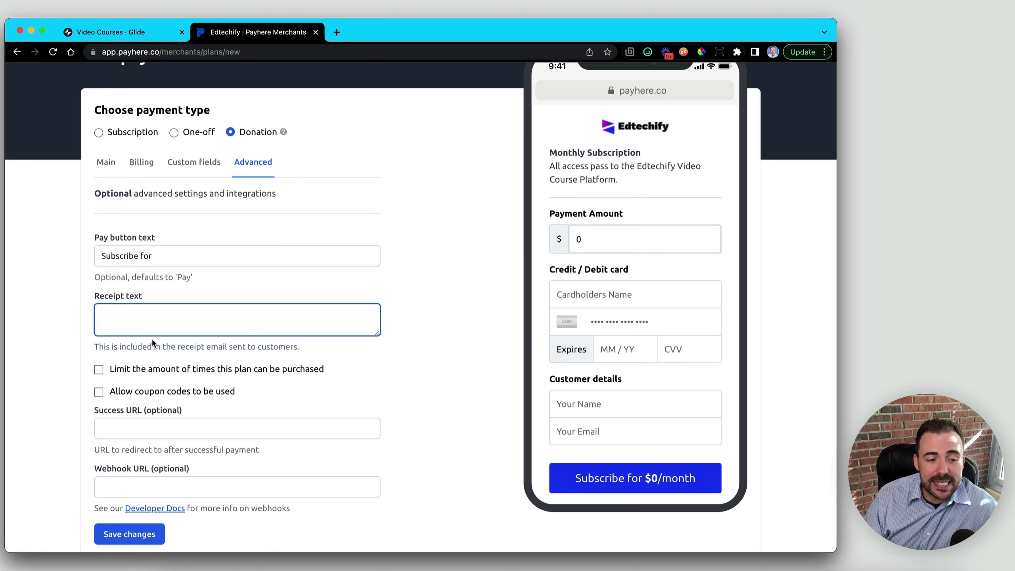
pyautogui.moveTo(94, 347); pyautogui.dragTo(226, 351)
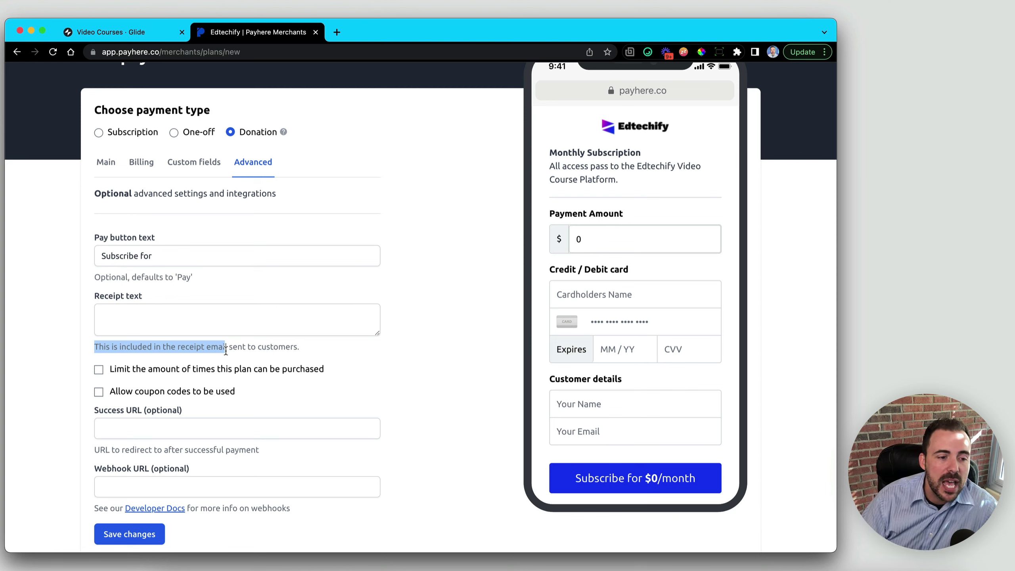
pyautogui.click(147, 327)
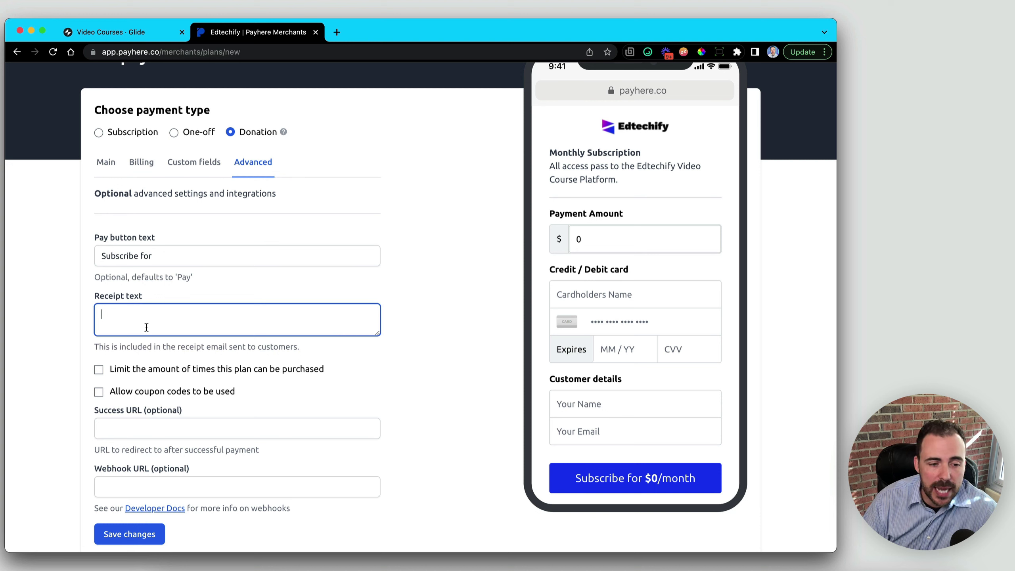
pyautogui.click(296, 392)
pyautogui.moveTo(109, 368); pyautogui.dragTo(239, 370)
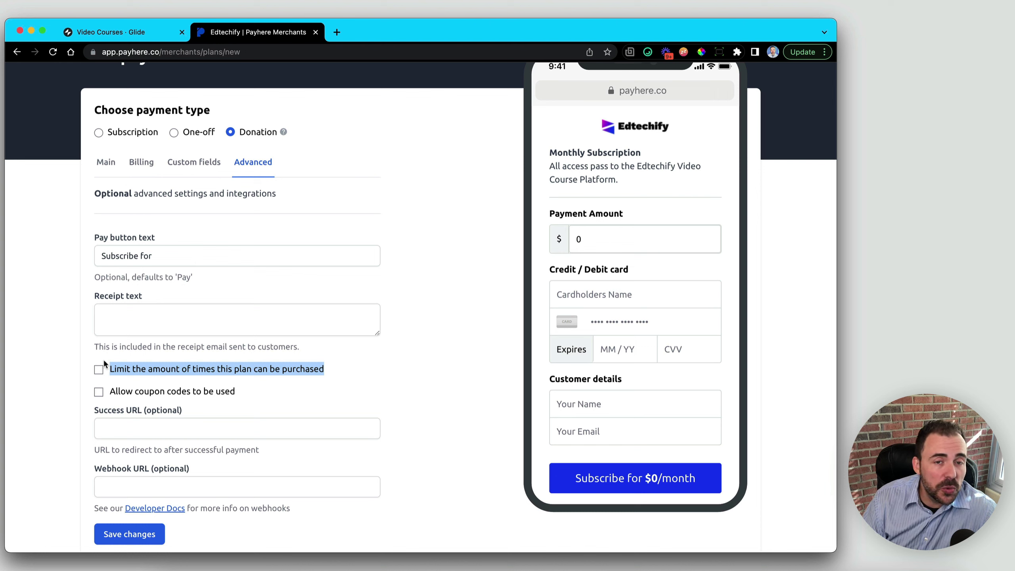
# - Allow coupon codes for the plan, check the success URL option, and save the payment link
pyautogui.click(99, 392)
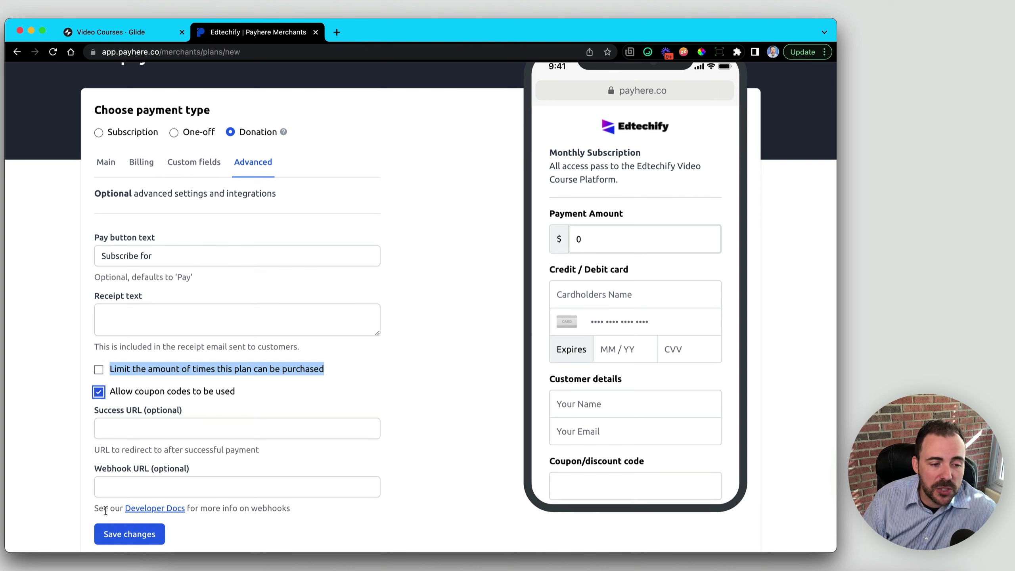
pyautogui.scroll(-2, 668, 416)
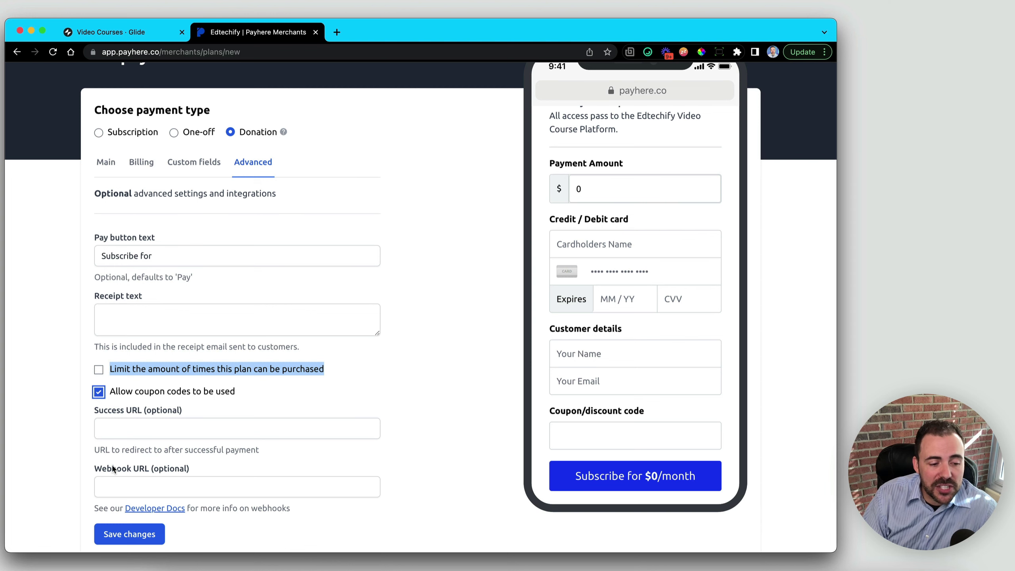
pyautogui.click(119, 421)
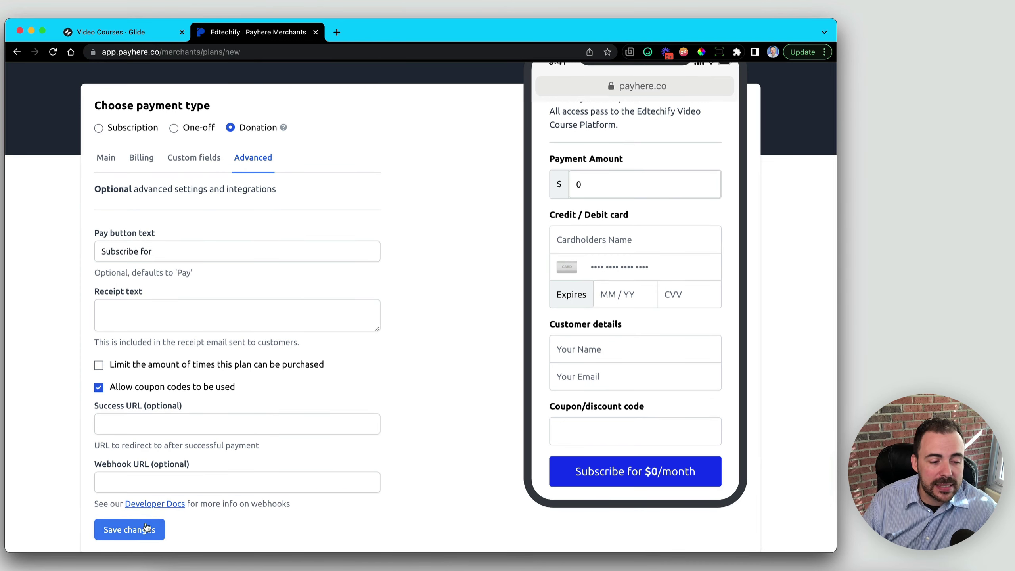
pyautogui.click(142, 531)
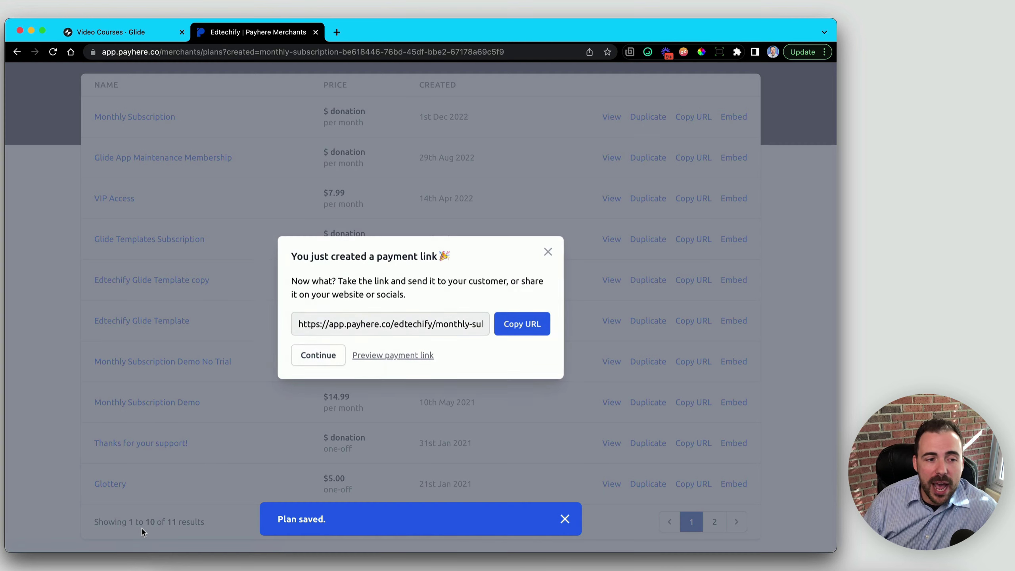
# - Copy the new payment link's URL and open it in a new browser tab
pyautogui.moveTo(301, 323); pyautogui.dragTo(507, 325)
pyautogui.click(506, 326)
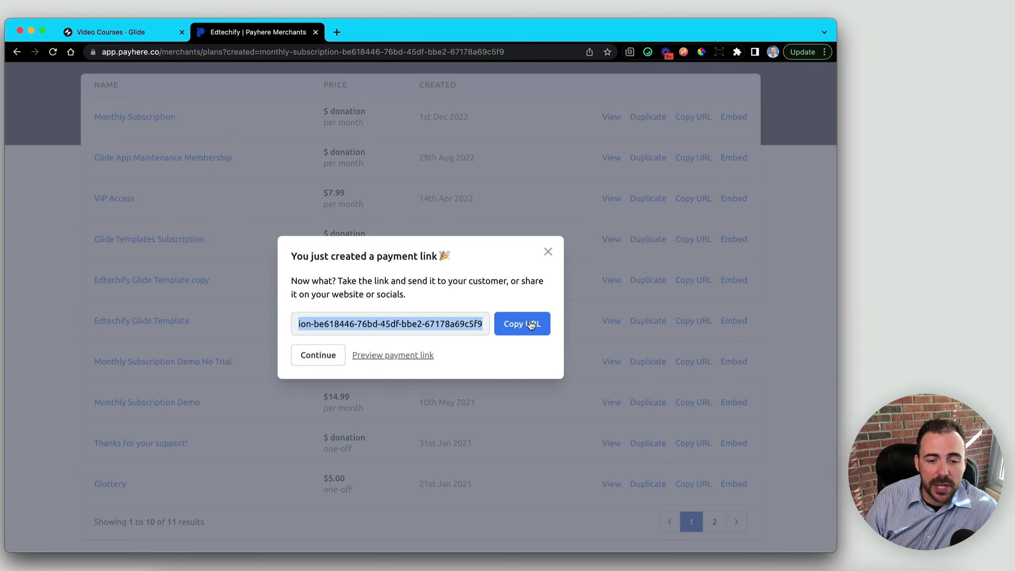
pyautogui.click(528, 325)
pyautogui.click(337, 33)
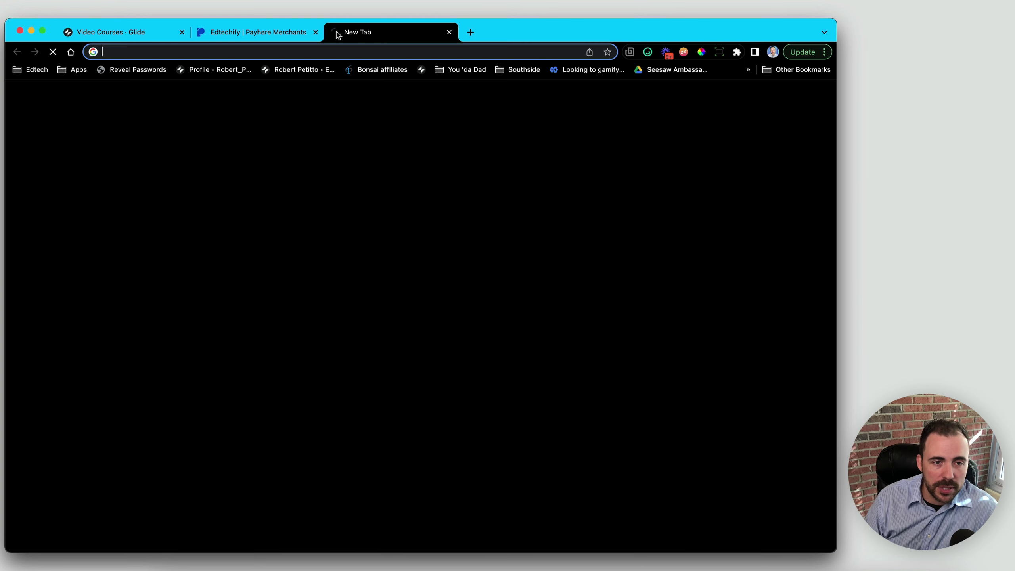
pyautogui.press('super+v')
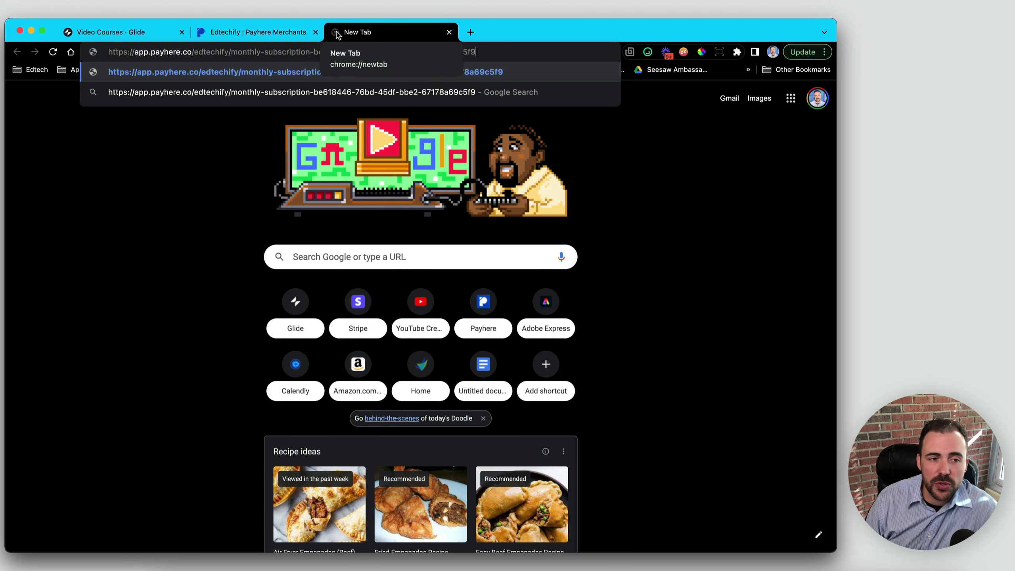
pyautogui.press('Return')
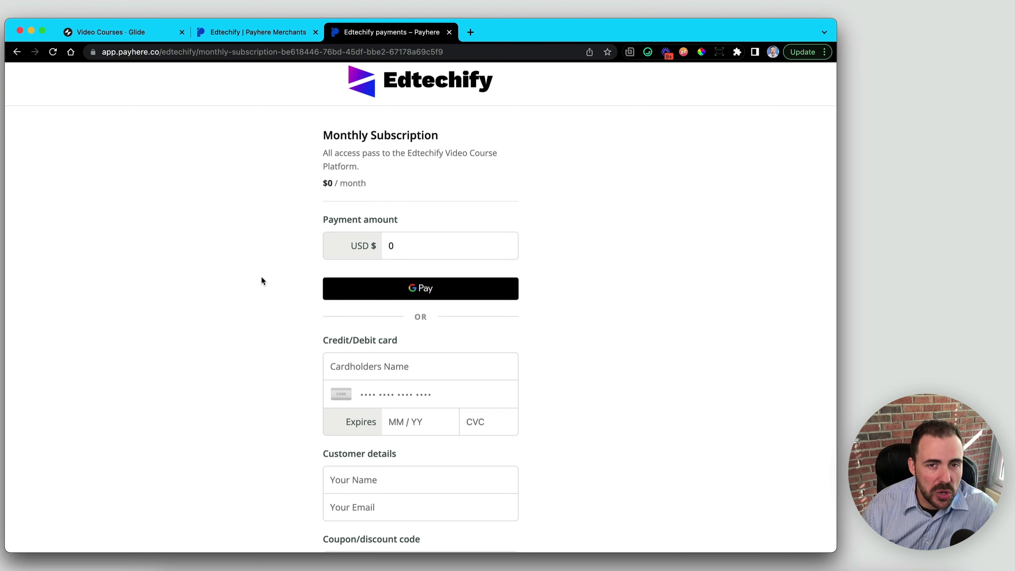
# - Review the public payment page's amount, card, customer details and coupon fields
pyautogui.moveTo(425, 241); pyautogui.dragTo(362, 241)
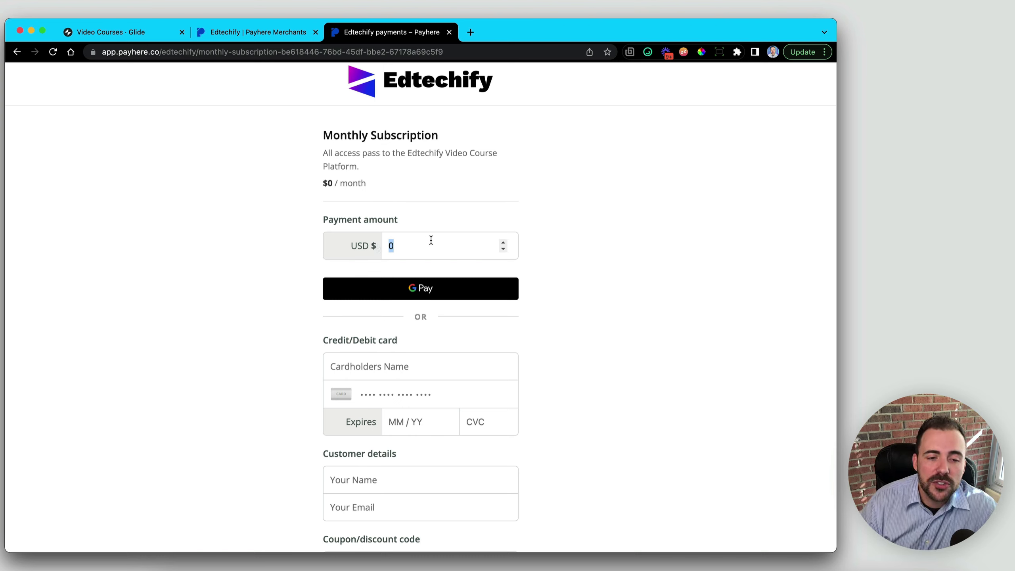
pyautogui.scroll(-5, 379, 240)
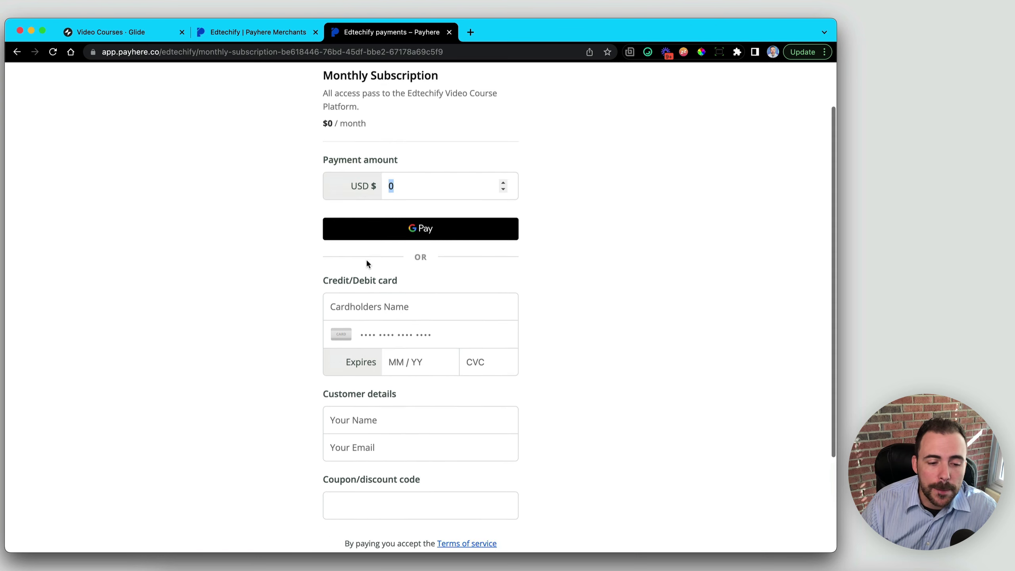
pyautogui.click(378, 289)
pyautogui.click(352, 318)
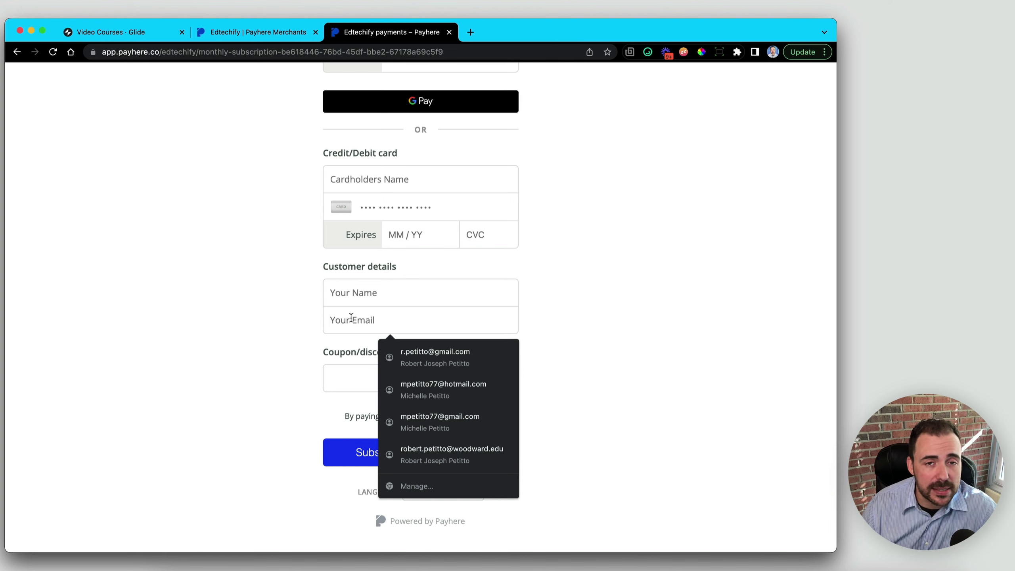
pyautogui.click(242, 320)
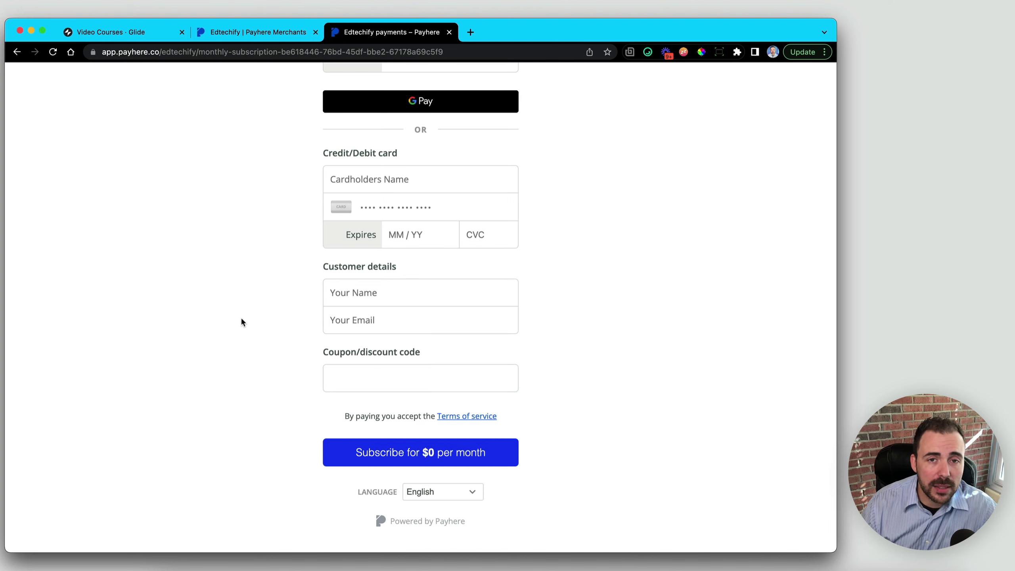
pyautogui.scroll(1, 243, 317)
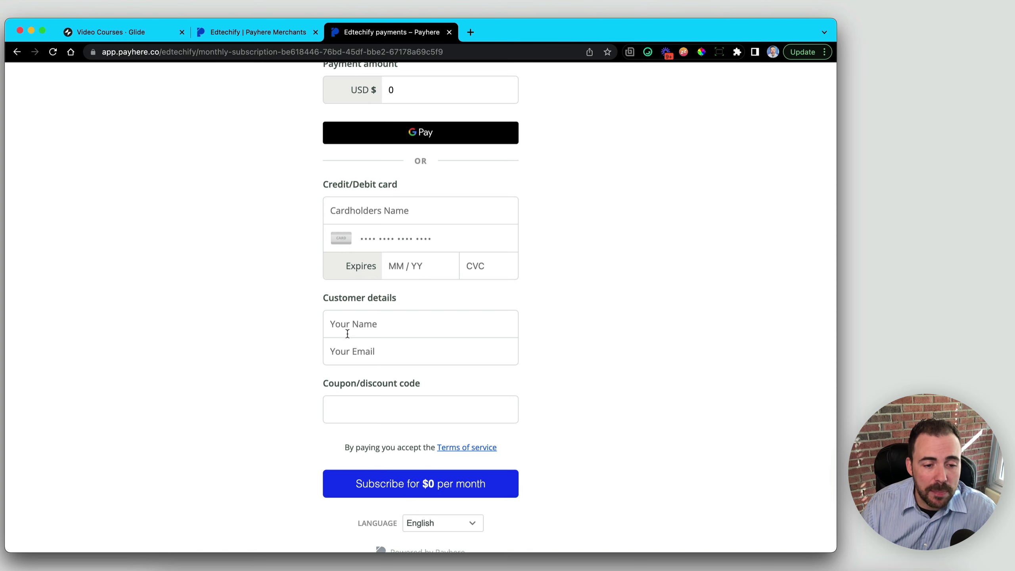
pyautogui.scroll(5, 348, 338)
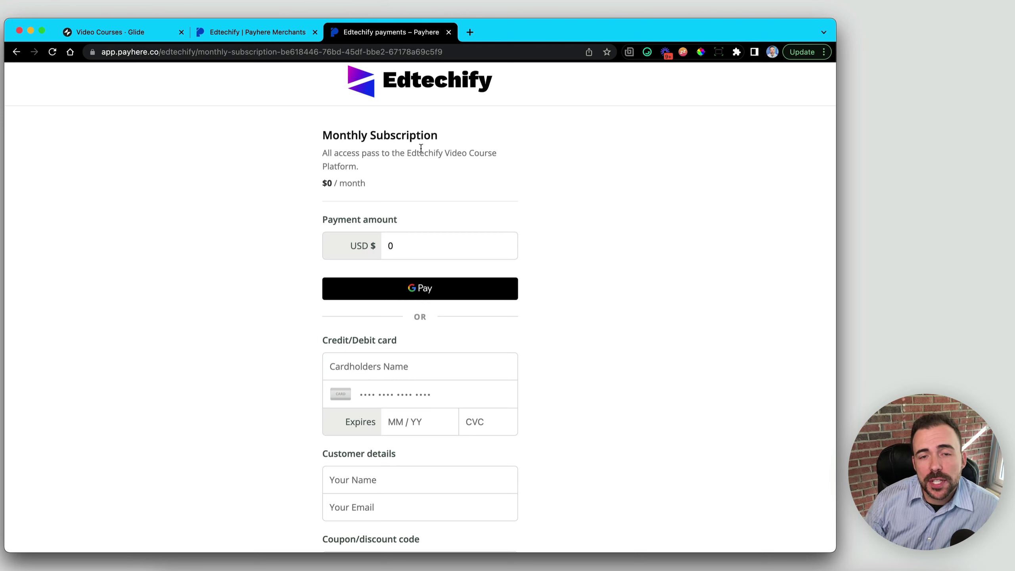
# - Return to the merchant's list of payment links and copy the URL of Monthly Subscription
pyautogui.click(327, 51)
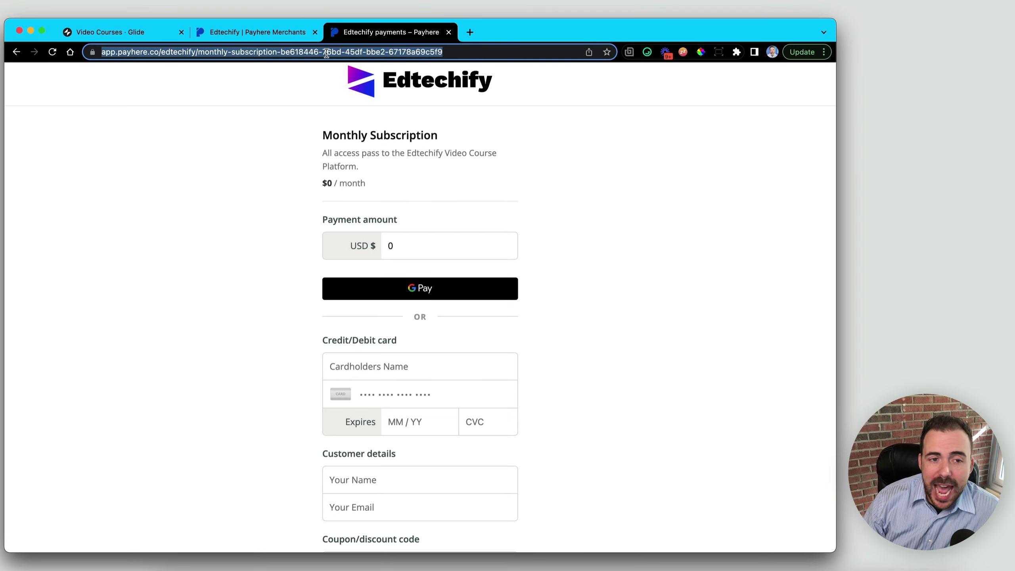
pyautogui.click(242, 33)
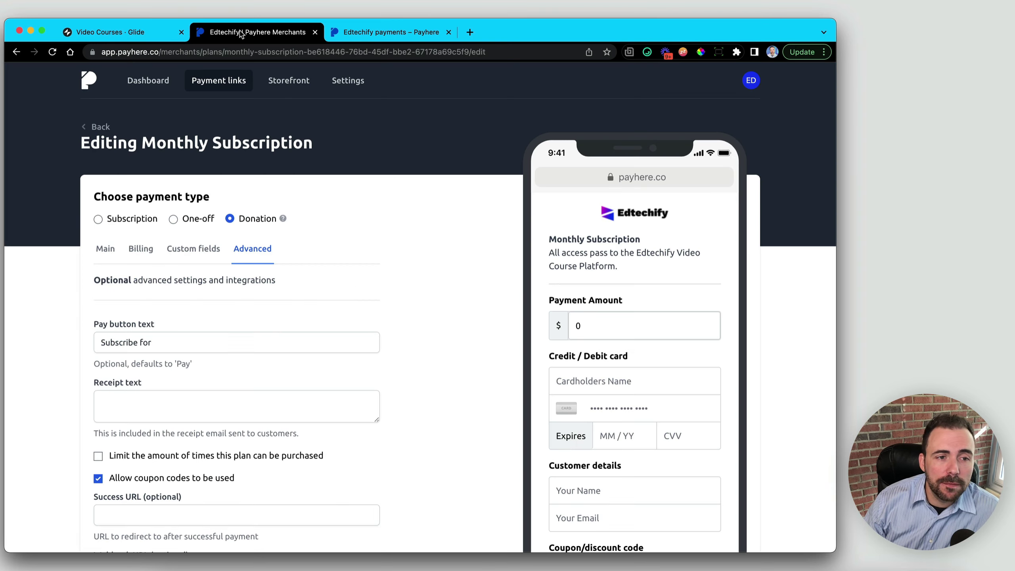
pyautogui.click(237, 90)
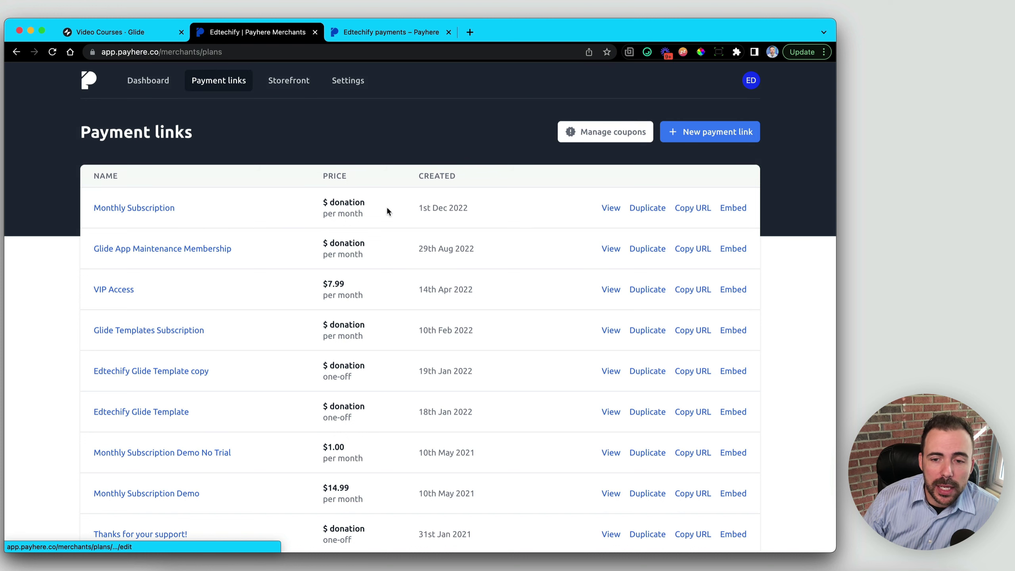
pyautogui.click(703, 208)
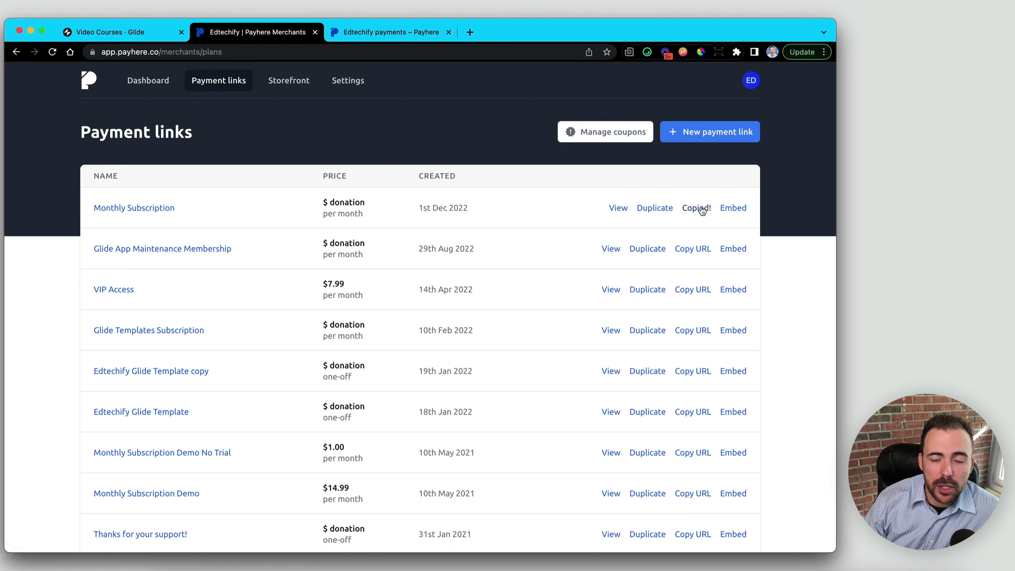
# - Switch to the Video Courses app in Glide and open the Promo Screen table in the Data Editor
pyautogui.click(115, 37)
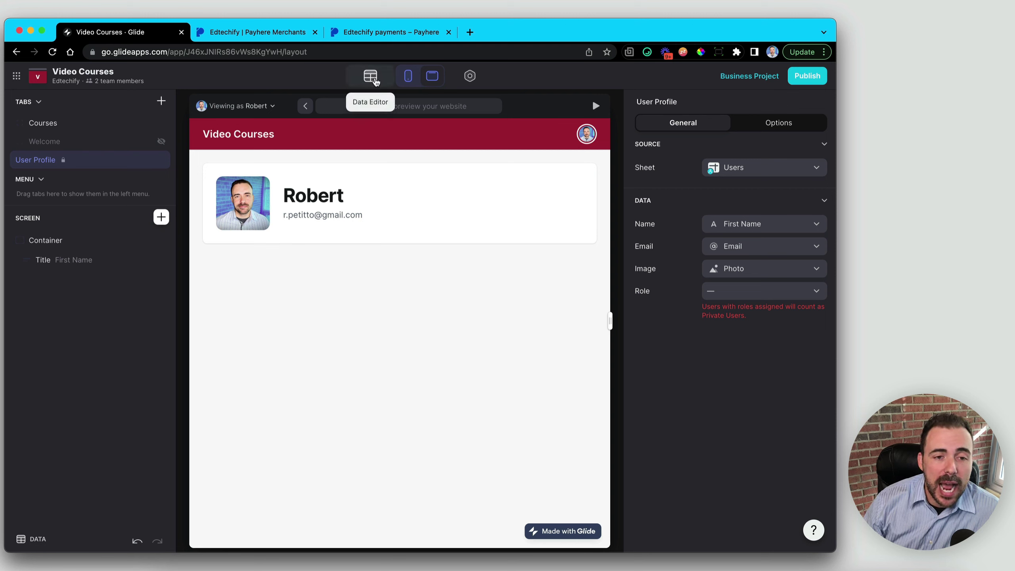
pyautogui.click(376, 81)
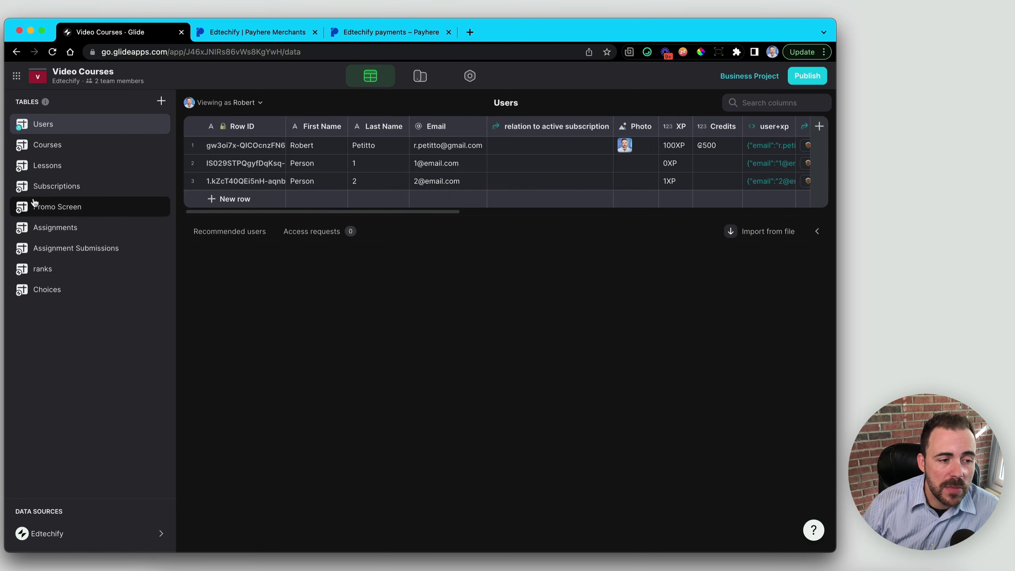
pyautogui.click(54, 207)
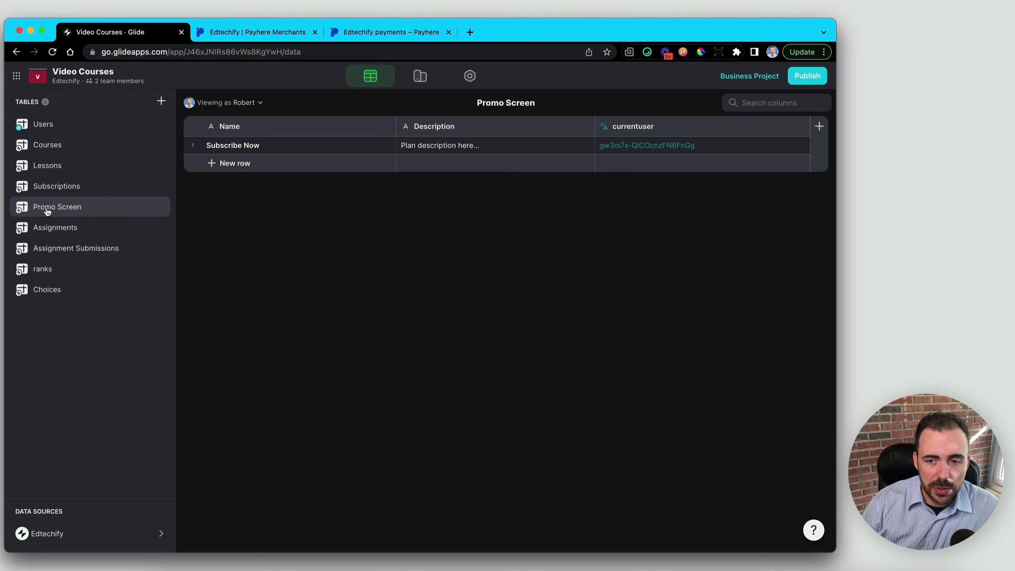
# - Add a column named payhereLink to the Promo Screen table with the type Construct URL
pyautogui.click(821, 126)
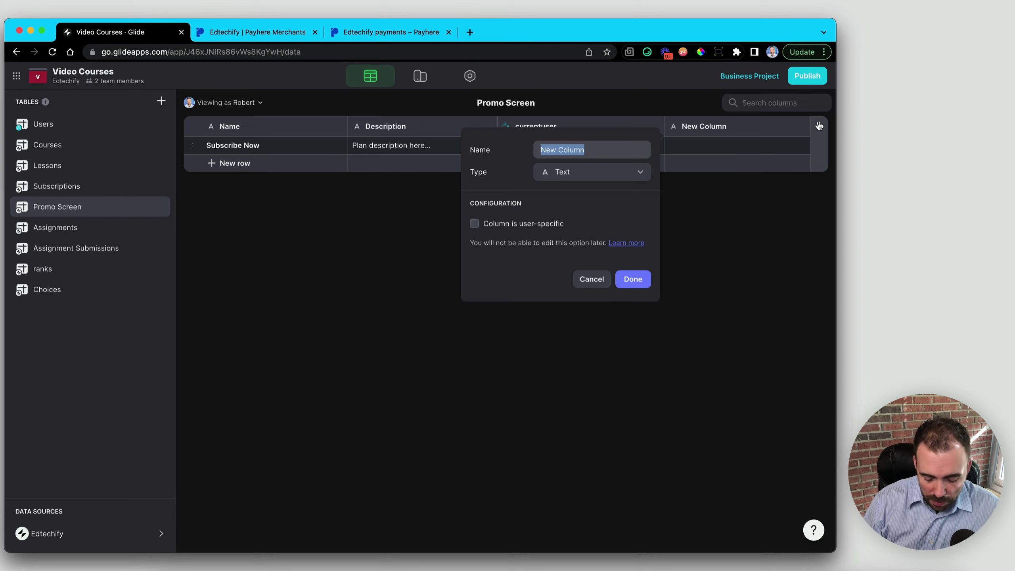
pyautogui.write('payhereLink')
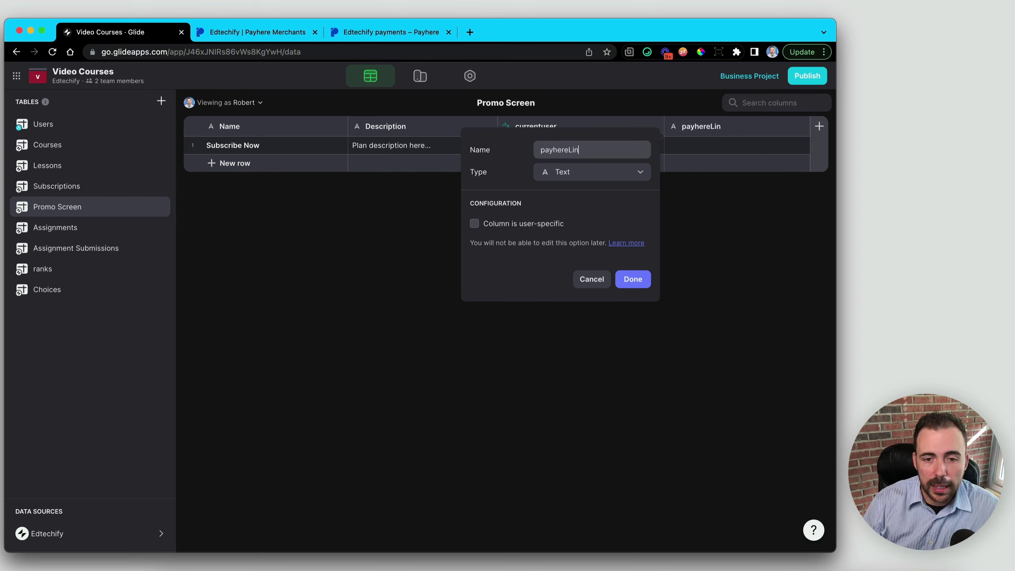
pyautogui.click(594, 173)
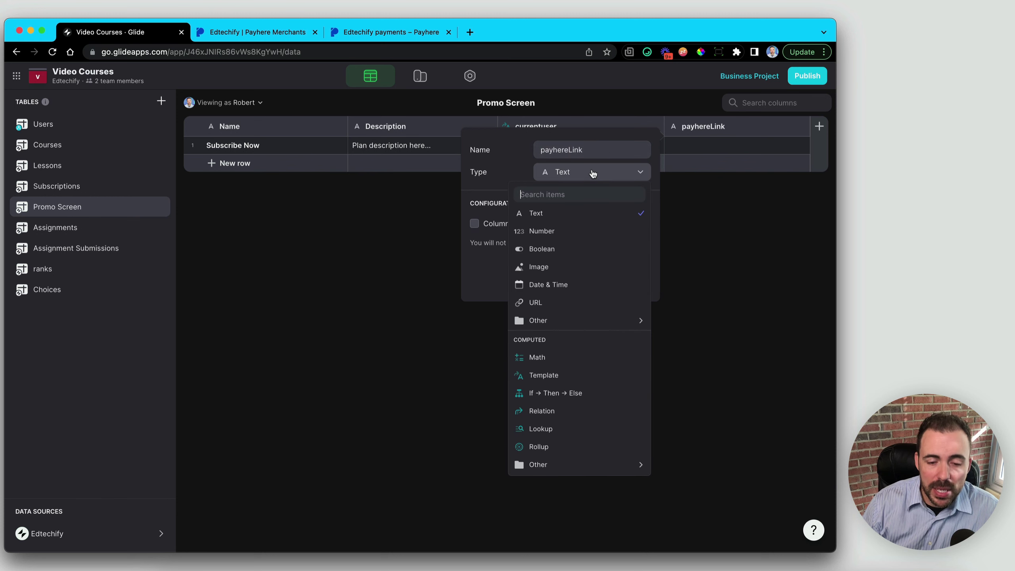
pyautogui.moveTo(565, 319)
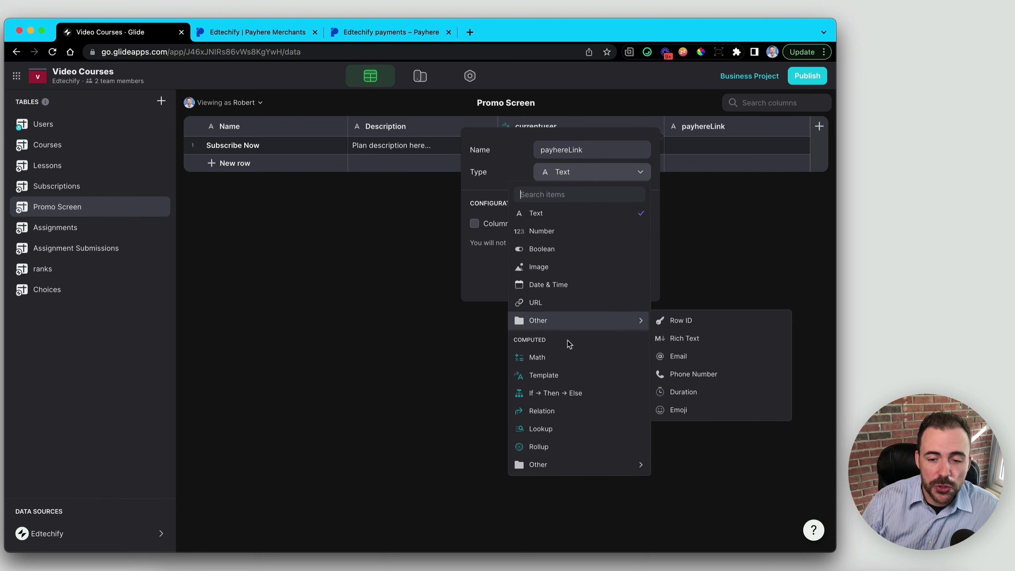
pyautogui.moveTo(556, 466)
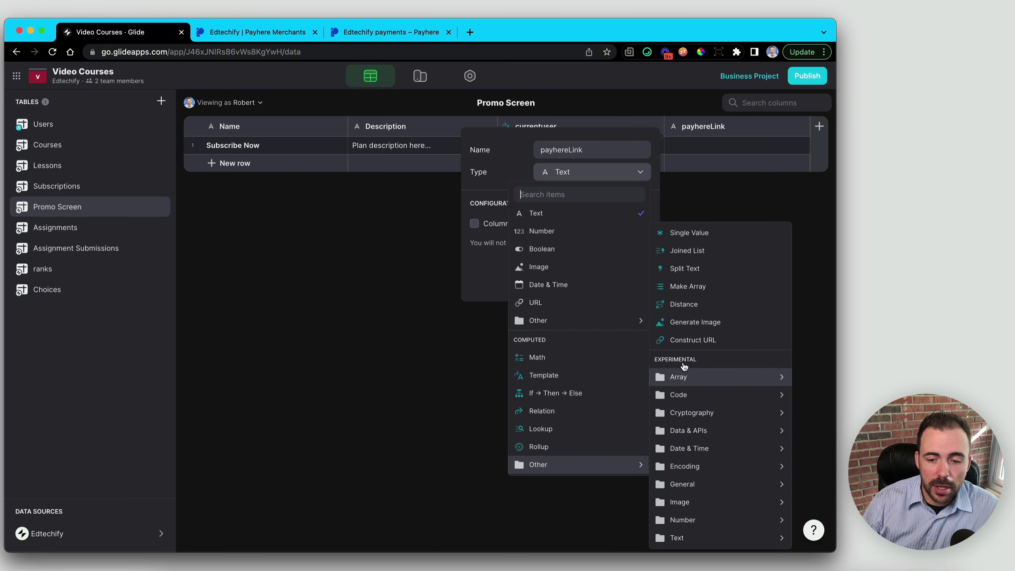
pyautogui.click(691, 340)
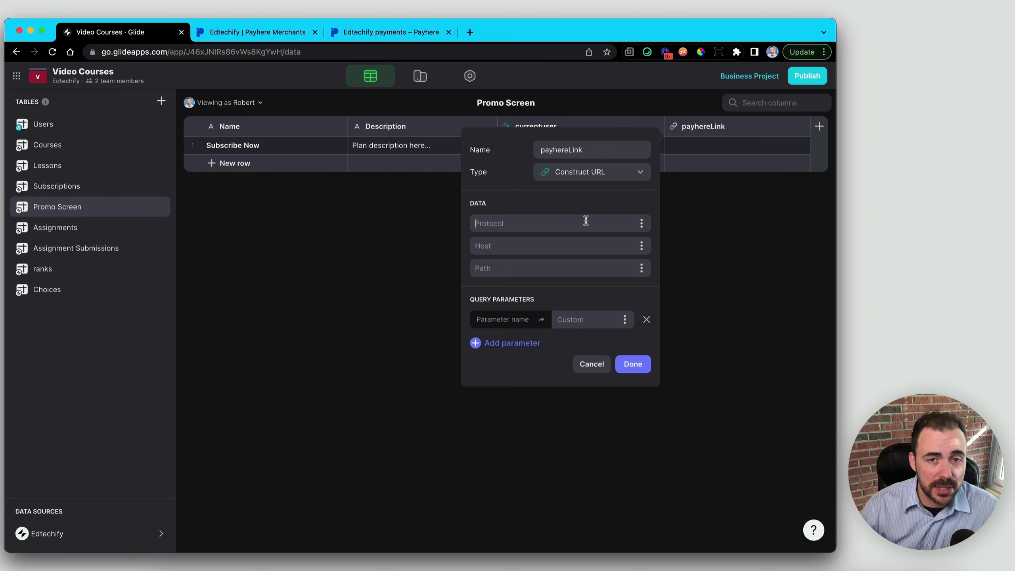
# - Set the URL's protocol to https and its host to app.payhere.co, cutting the path out of the pasted payment link
pyautogui.write('https')
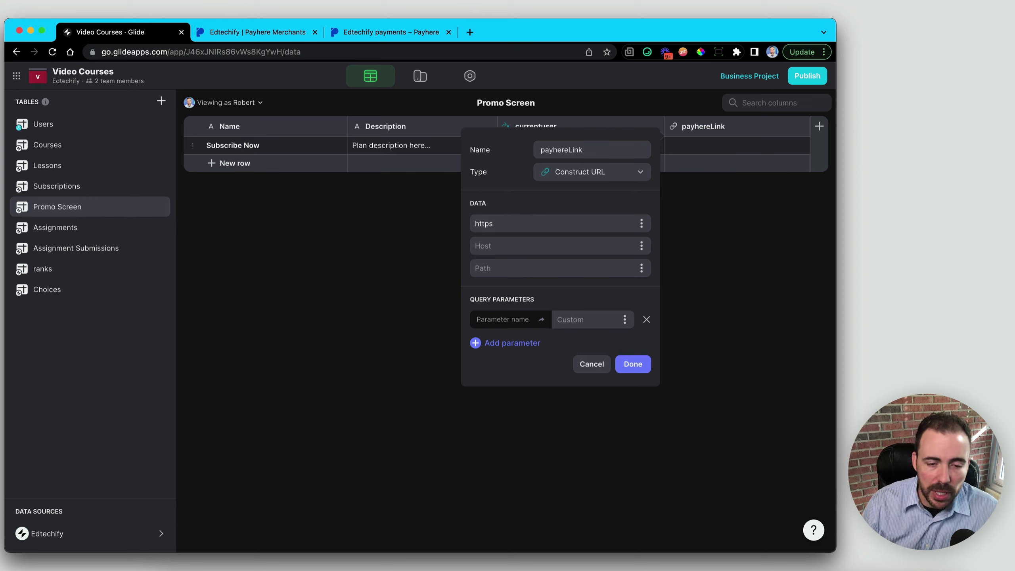
pyautogui.click(511, 246)
pyautogui.press('super+v')
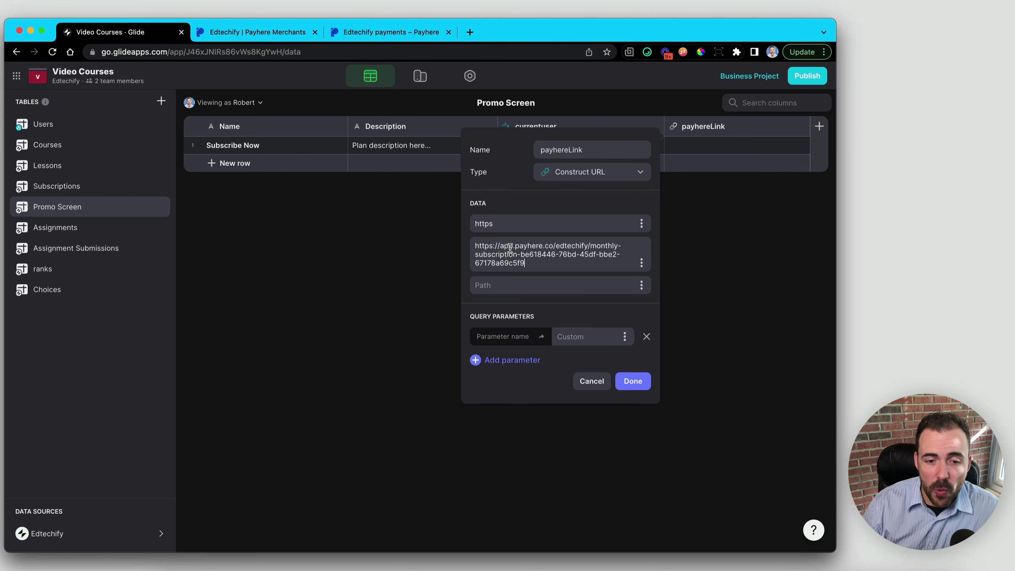
pyautogui.moveTo(500, 245); pyautogui.dragTo(476, 245)
pyautogui.press('BackSpace')
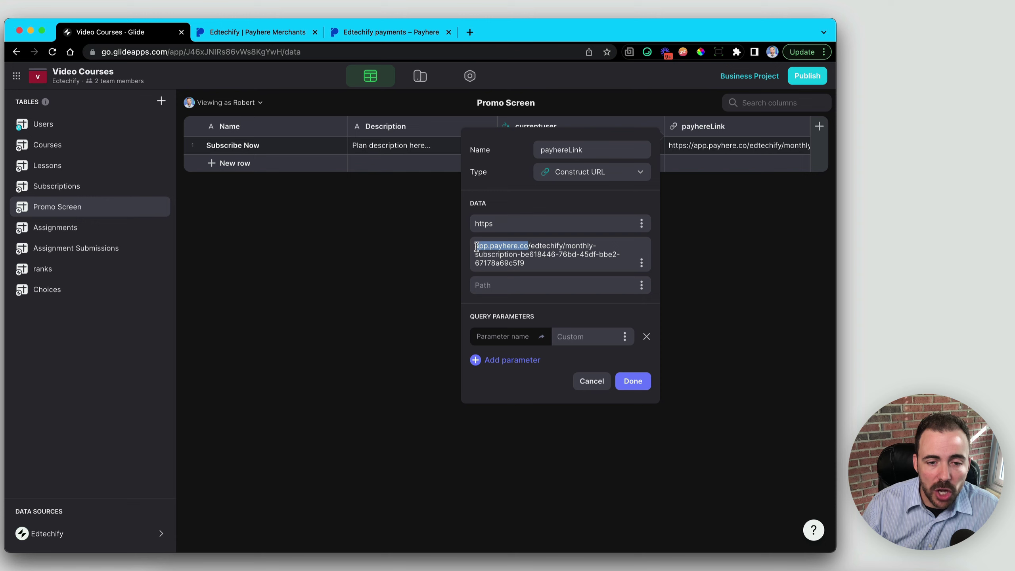
pyautogui.click(537, 245)
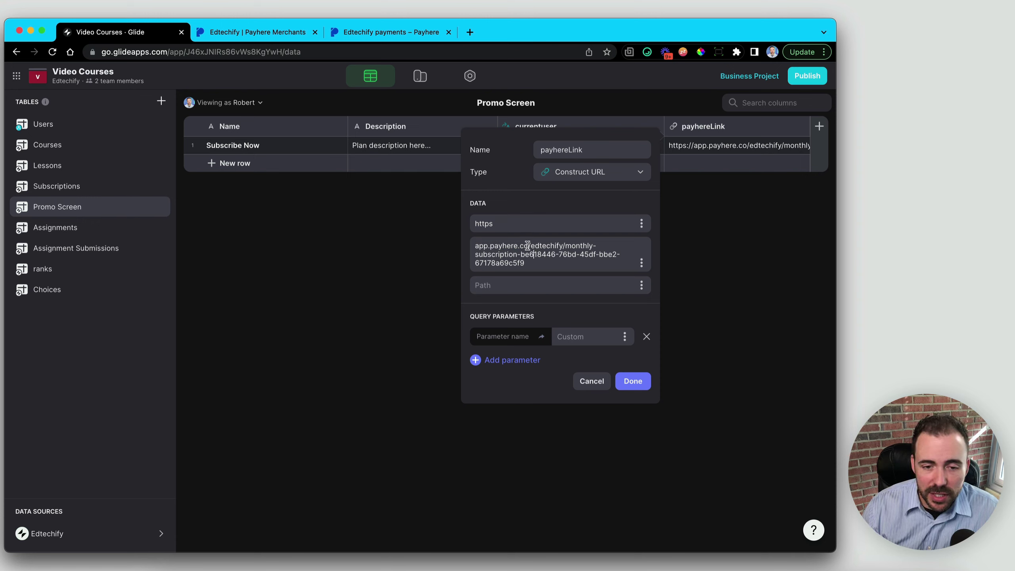
pyautogui.moveTo(527, 245); pyautogui.dragTo(549, 275)
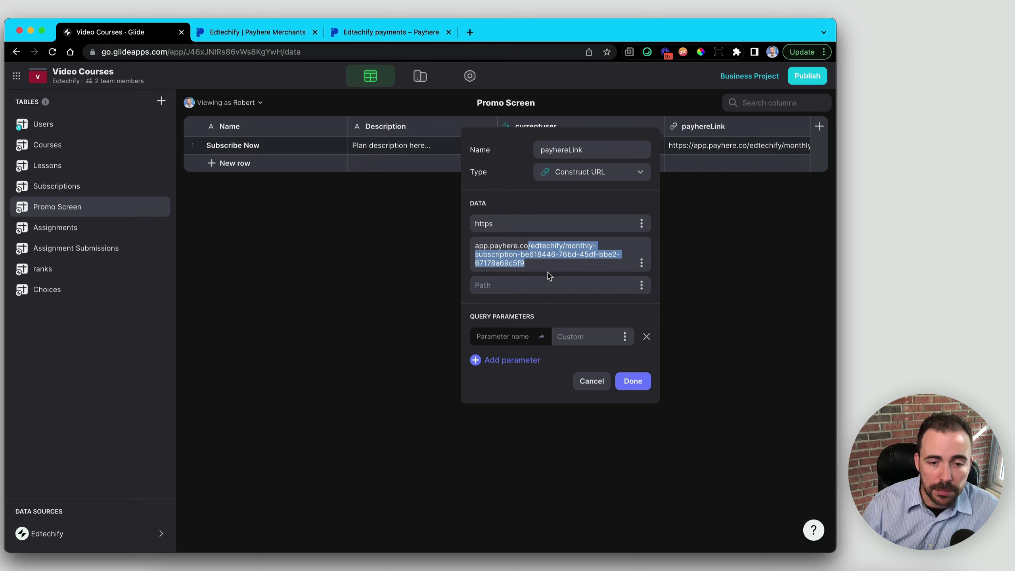
pyautogui.press('super+x')
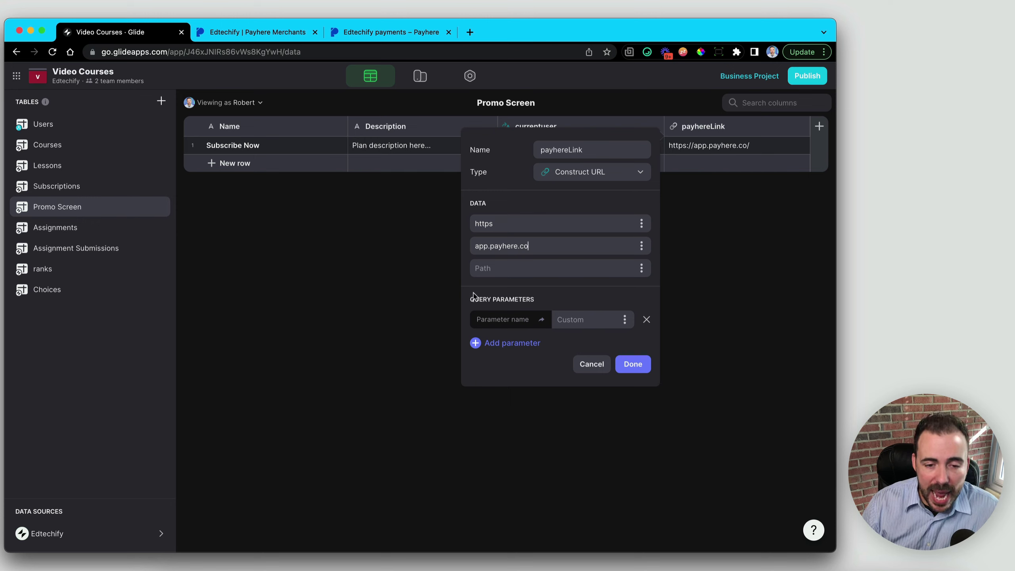
# - Set the URL's path to edtechify/monthly-subscription-be618446-76bd-45df-bbe2-67178a69c5f9 without a leading slash and save the payhereLink column
pyautogui.click(503, 271)
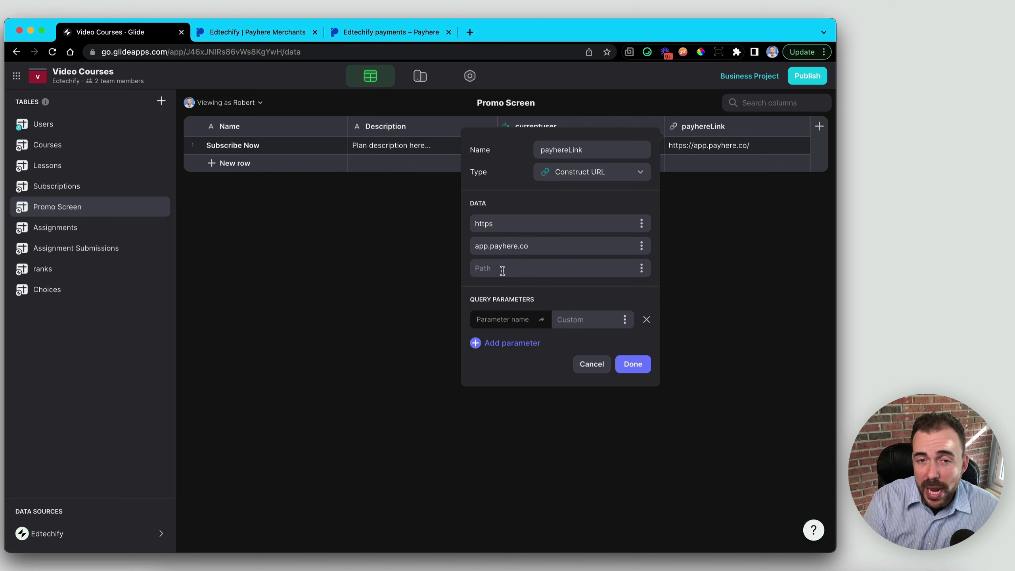
pyautogui.write('/')
pyautogui.press('super+v')
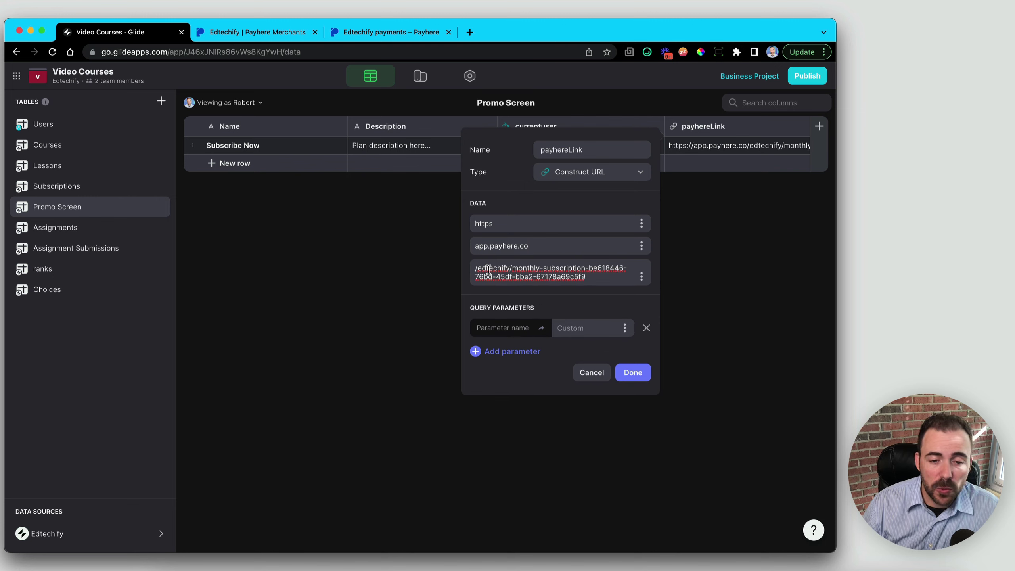
pyautogui.click(476, 269)
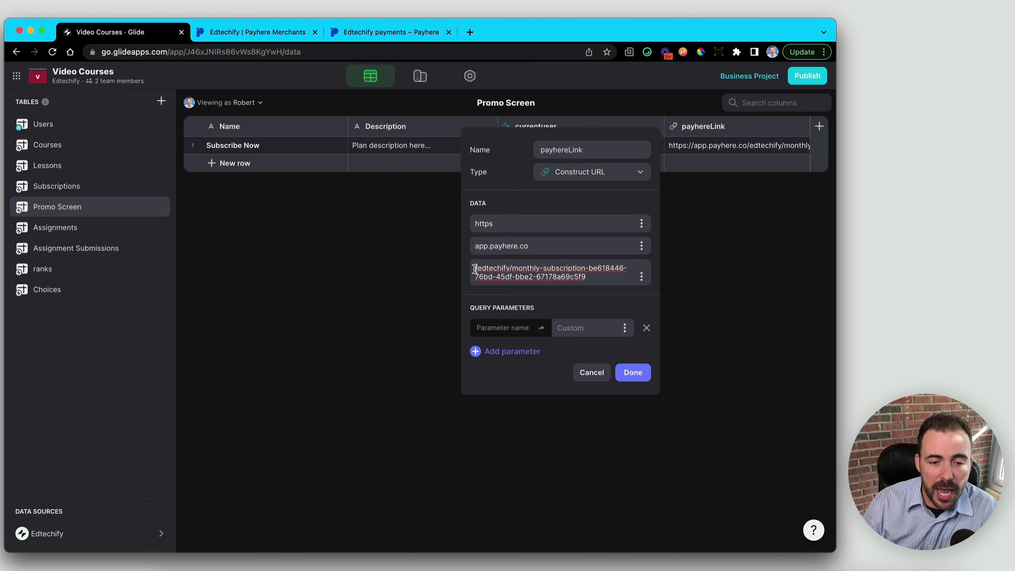
pyautogui.press('BackSpace')
pyautogui.doubleClick(484, 269)
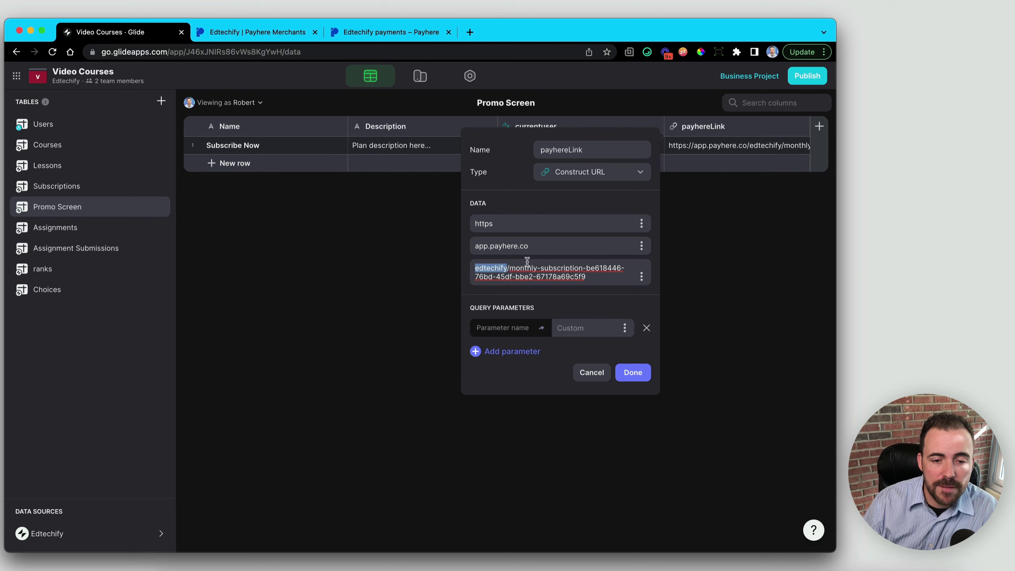
pyautogui.click(508, 269)
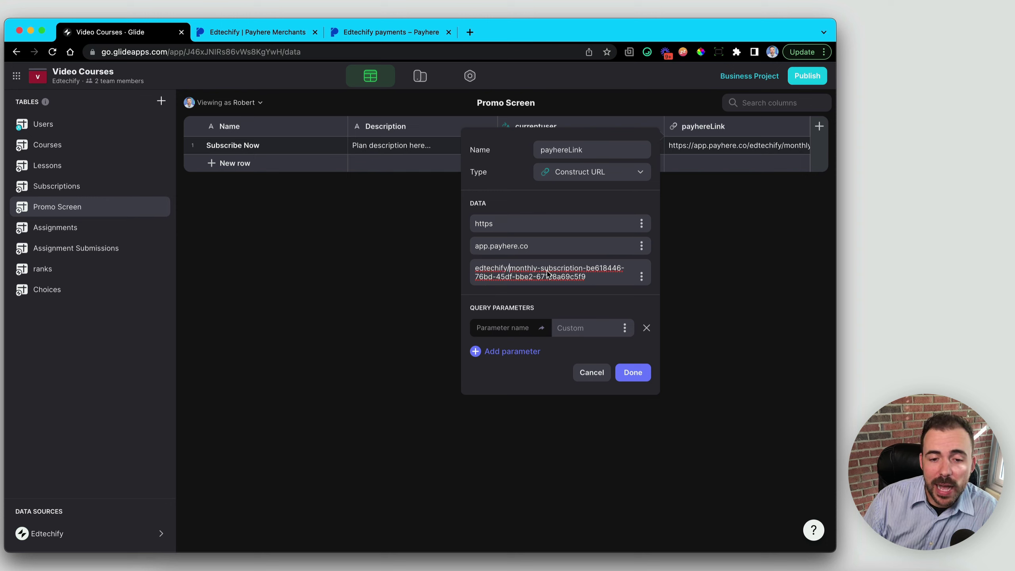
pyautogui.moveTo(510, 268); pyautogui.dragTo(587, 272)
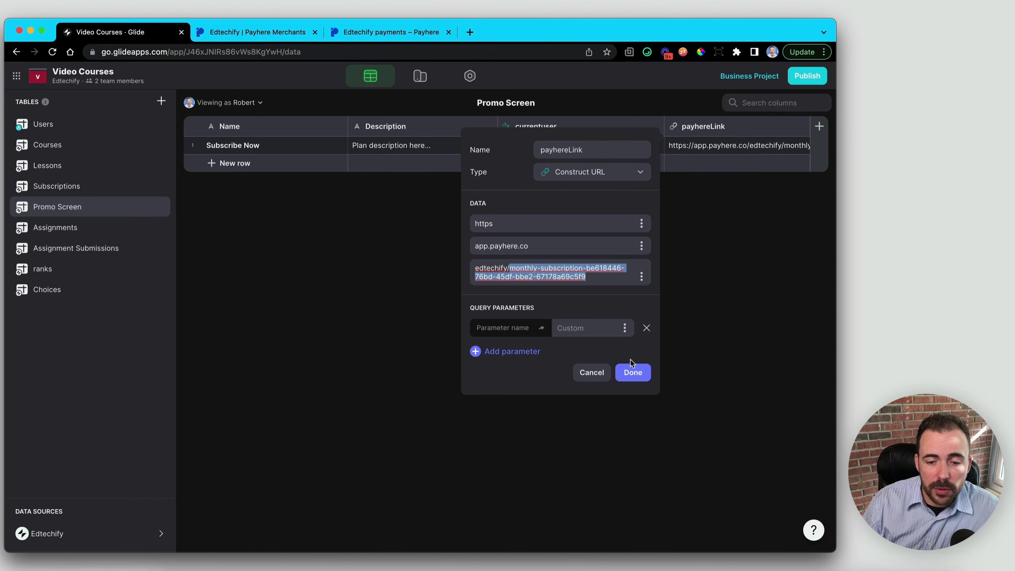
pyautogui.click(635, 373)
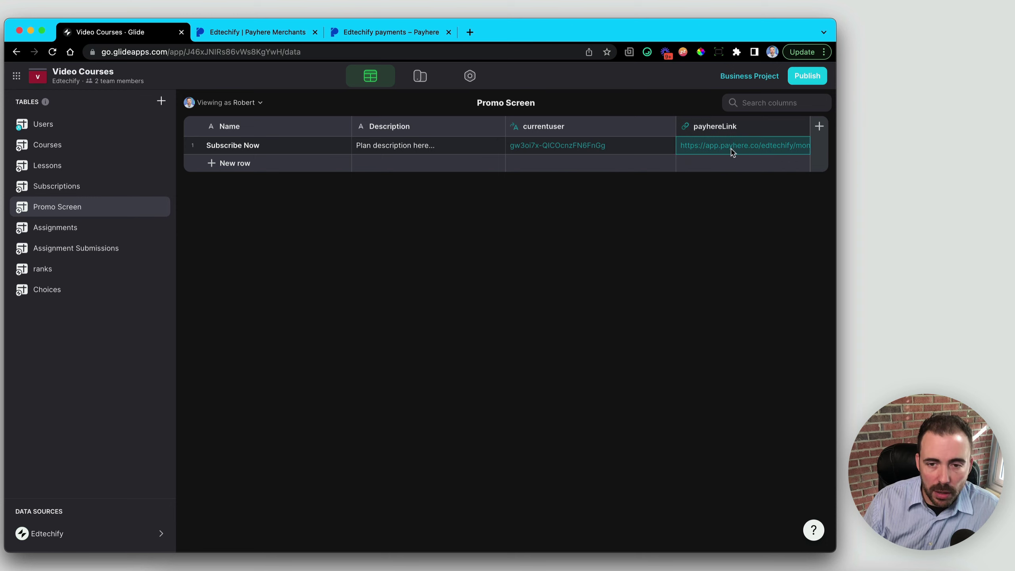
# - Open the constructed payment URL in a new browser tab, check its payment amount and customer details fields, and close the tab
pyautogui.click(470, 32)
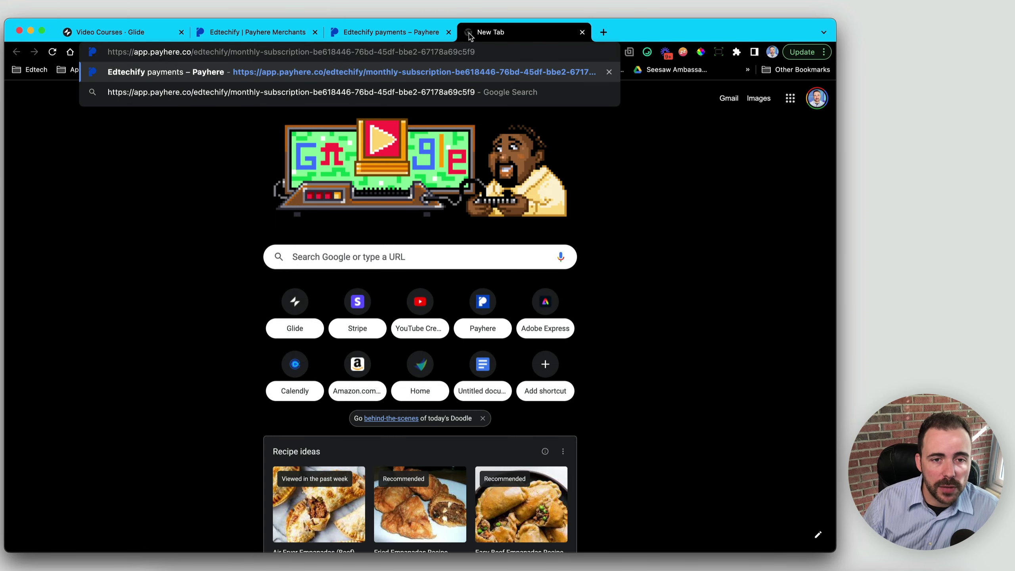
pyautogui.press('Return')
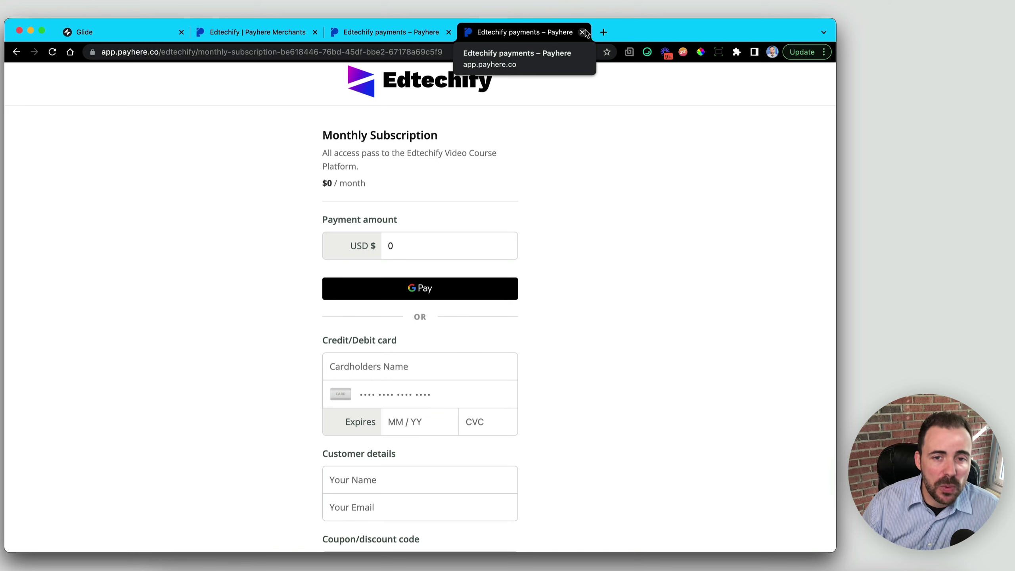
pyautogui.click(416, 249)
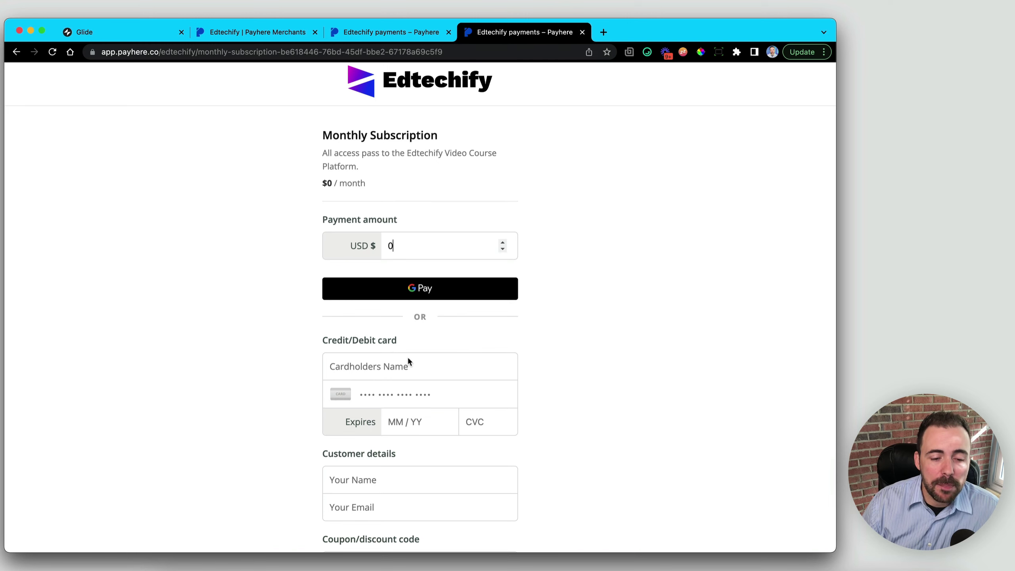
pyautogui.scroll(-5, 410, 362)
pyautogui.click(377, 403)
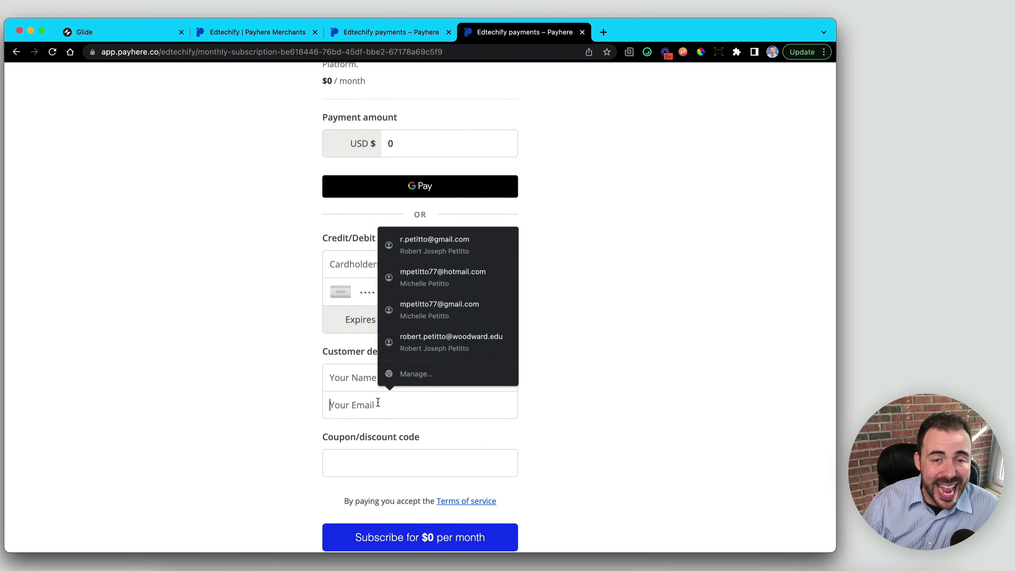
pyautogui.click(582, 32)
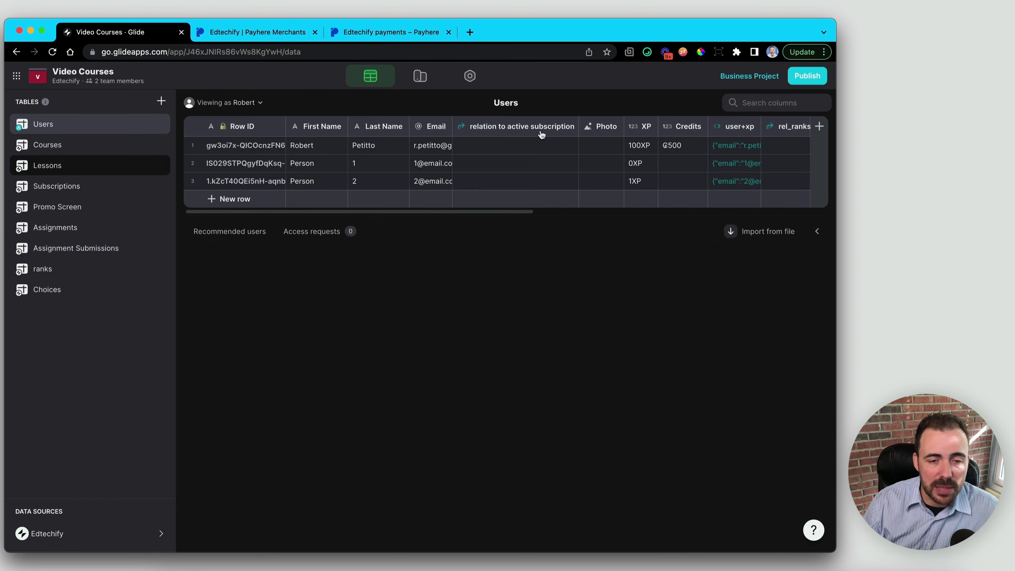
# - Reopen the configuration of the Promo Screen table's payhereLink column and add five more query parameter rows
pyautogui.doubleClick(569, 130)
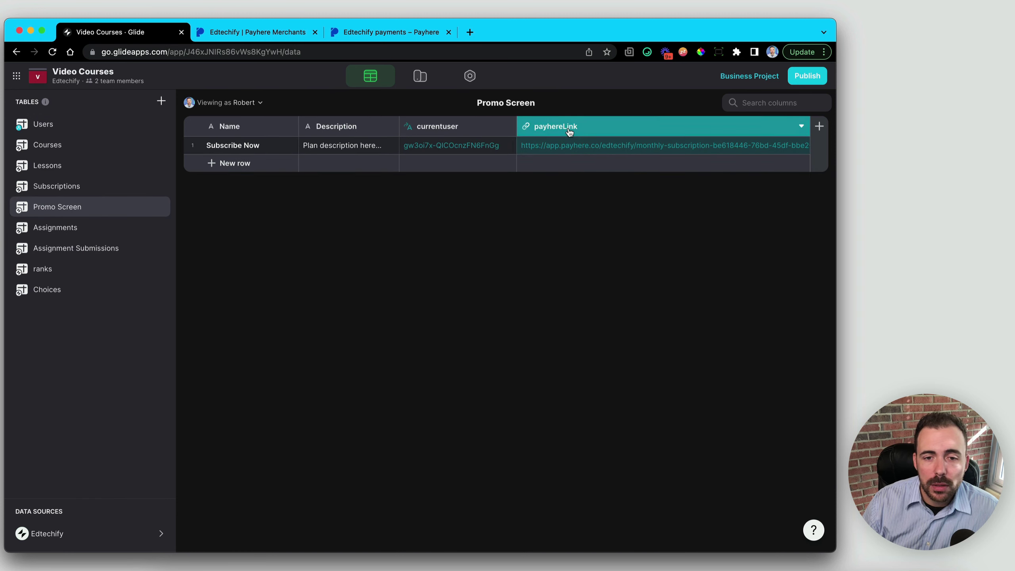
pyautogui.moveTo(322, 307); pyautogui.dragTo(391, 311)
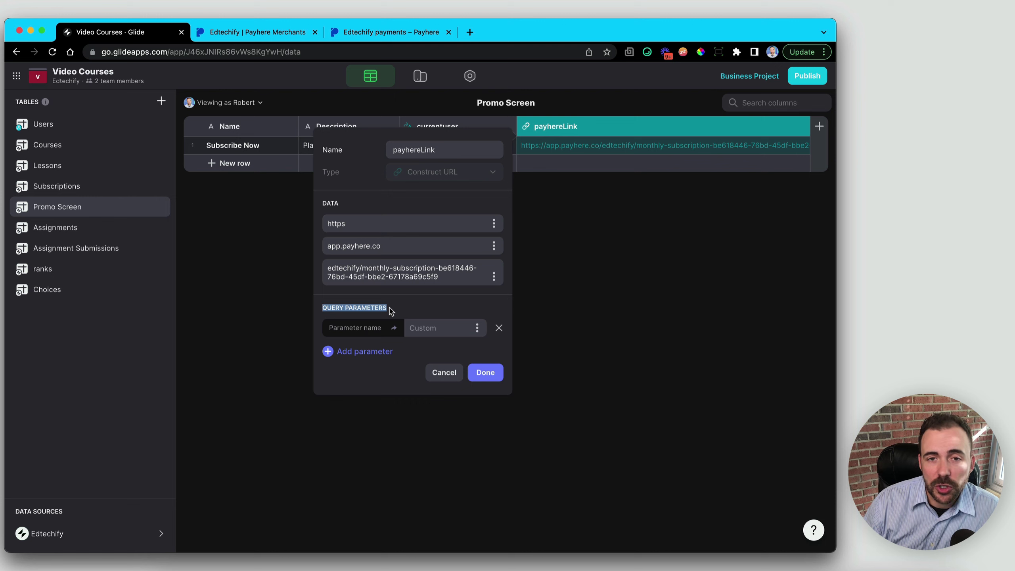
pyautogui.click(368, 352)
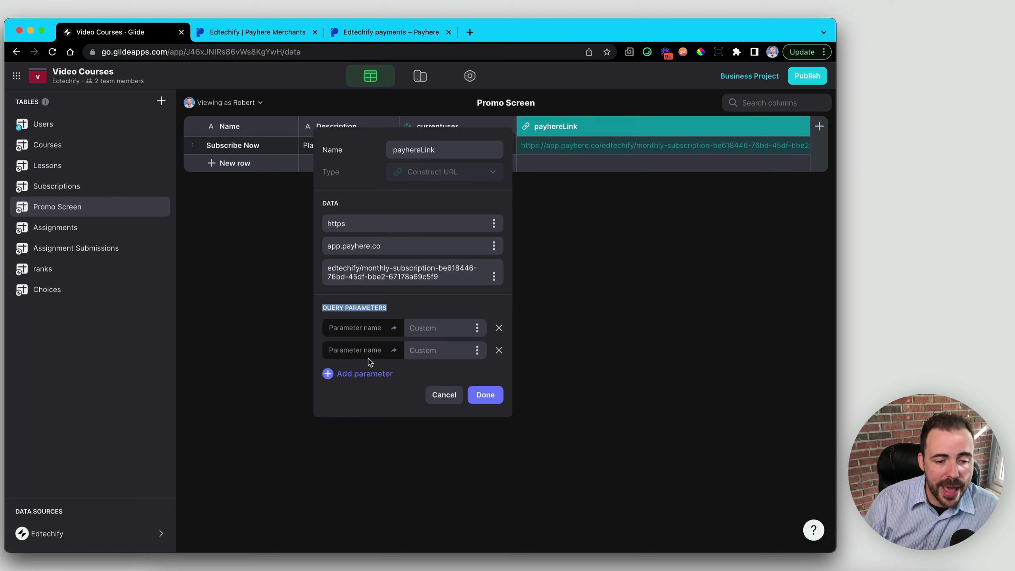
pyautogui.click(367, 373)
pyautogui.click(367, 395)
pyautogui.click(366, 418)
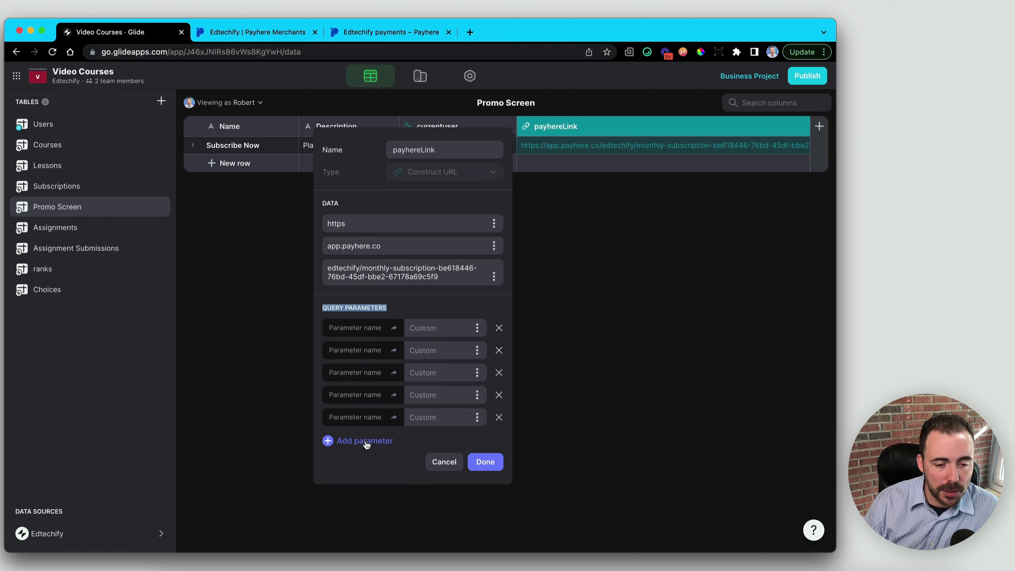
pyautogui.click(366, 442)
# - Name the first query parameter customer_name, bind it to the User Profile's First Name, and save the column
pyautogui.click(347, 328)
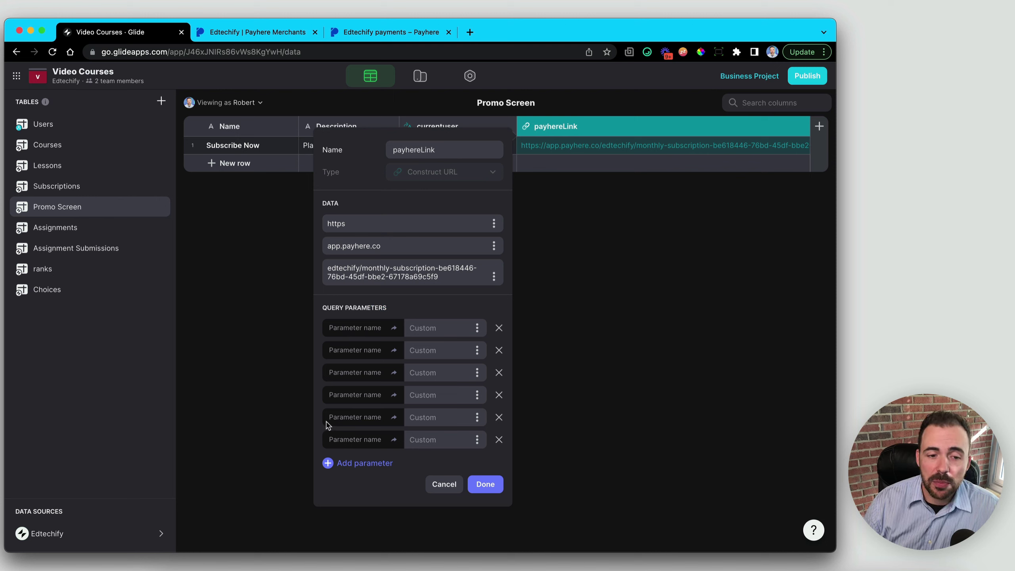
pyautogui.write('custom')
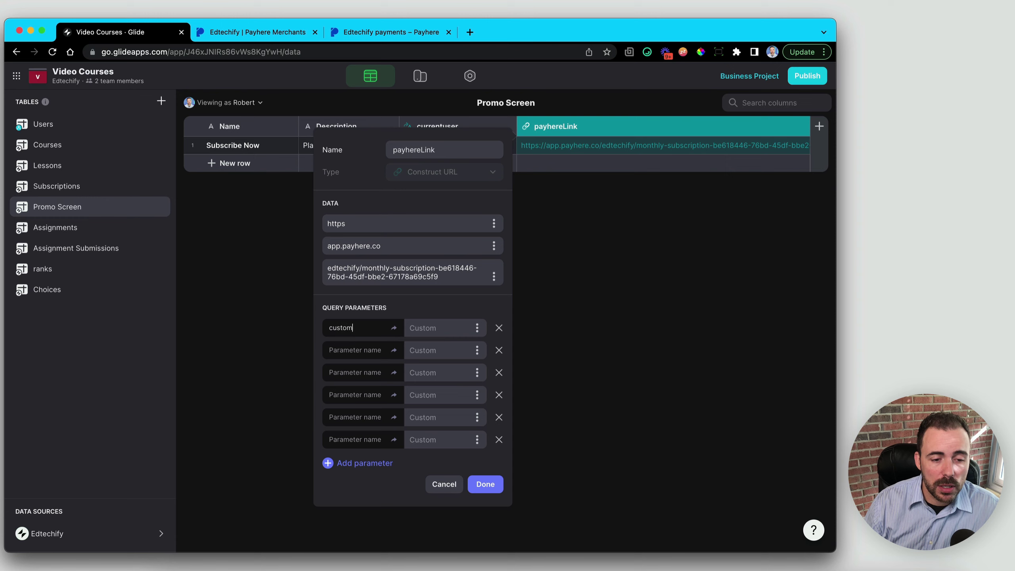
pyautogui.write('er_name')
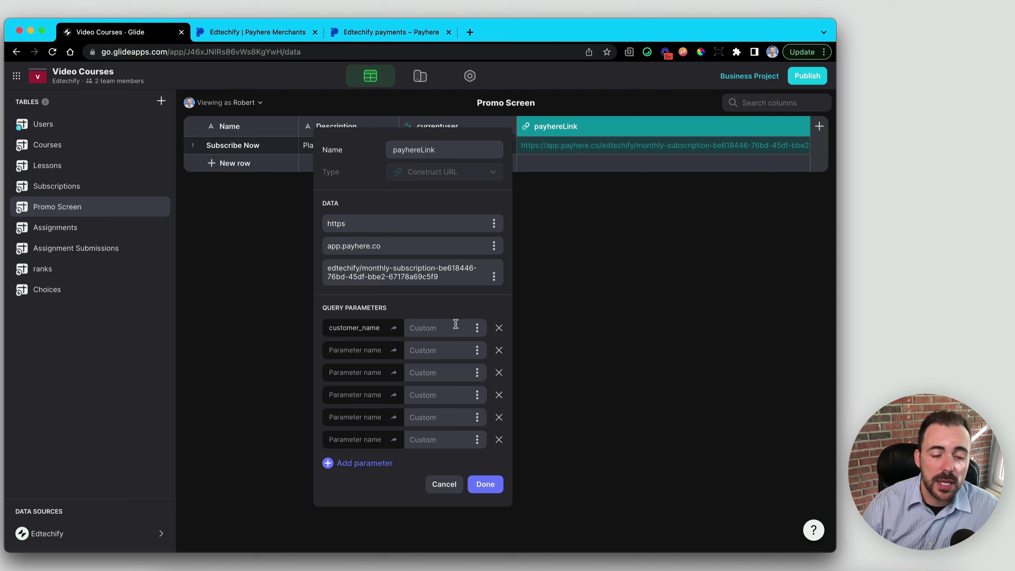
pyautogui.click(477, 328)
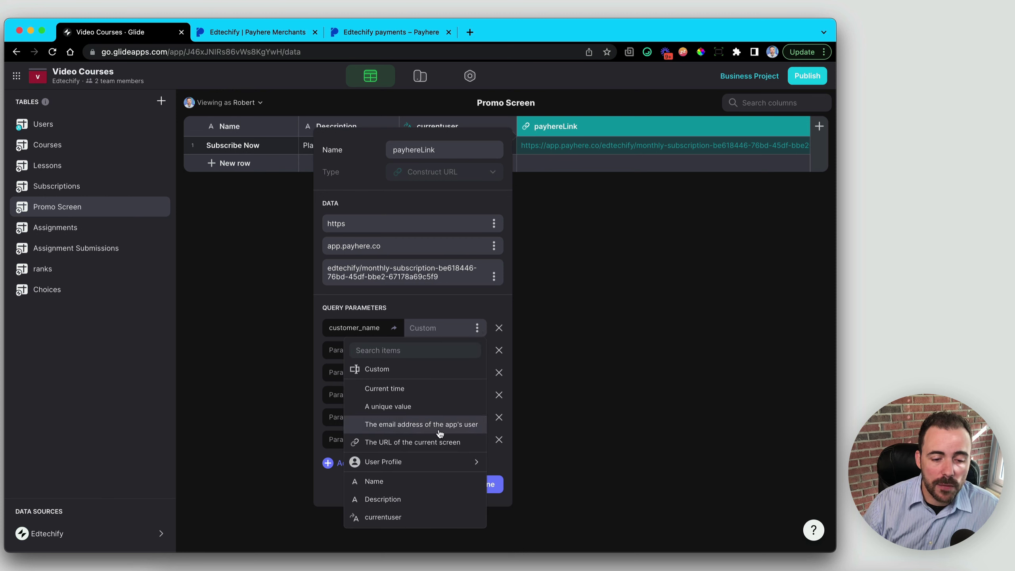
pyautogui.moveTo(429, 468)
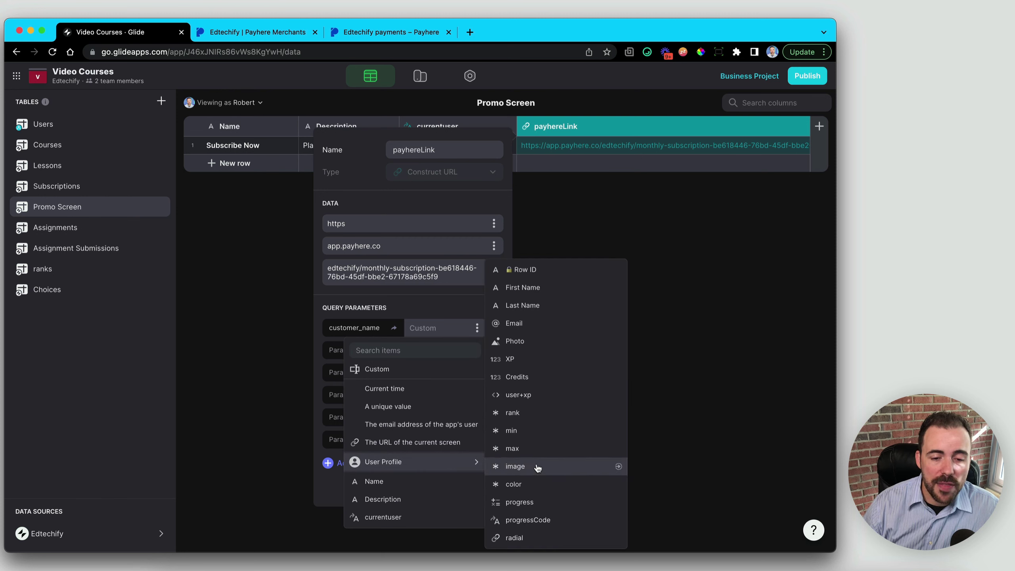
pyautogui.click(537, 293)
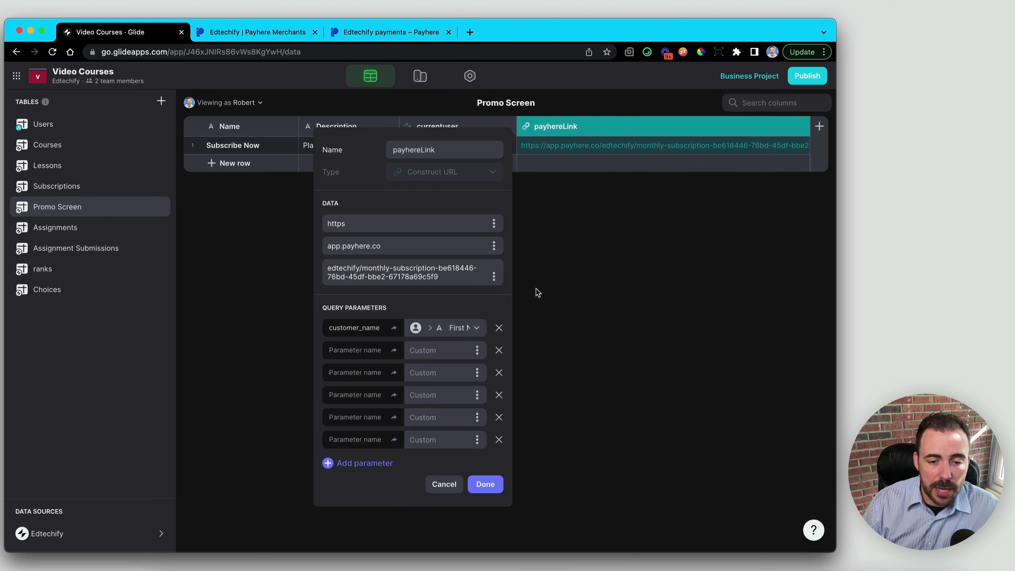
pyautogui.click(486, 484)
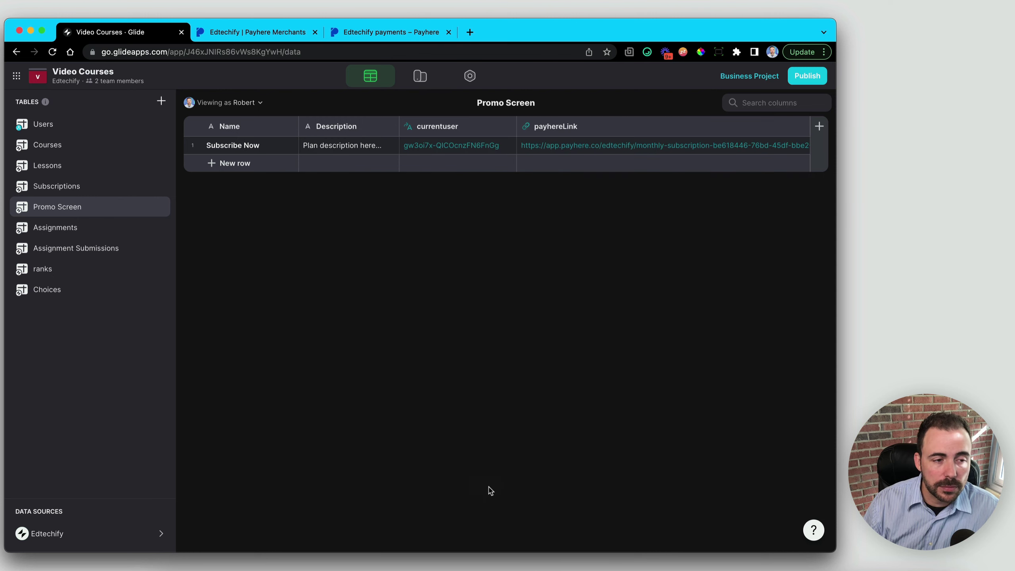
# - Add a Template column named Full Name directly after Last Name in the Users table
pyautogui.click(40, 128)
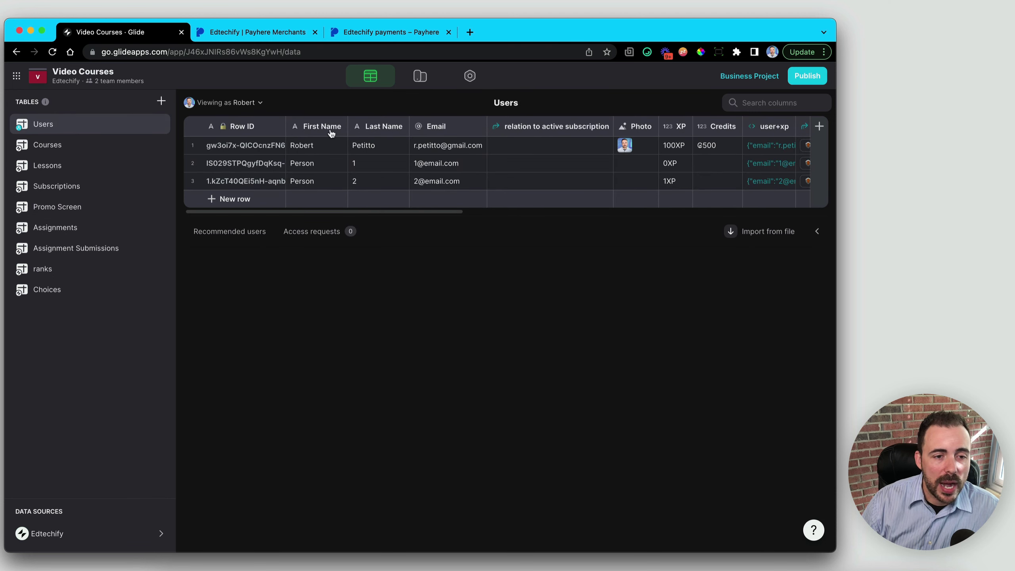
pyautogui.click(399, 127)
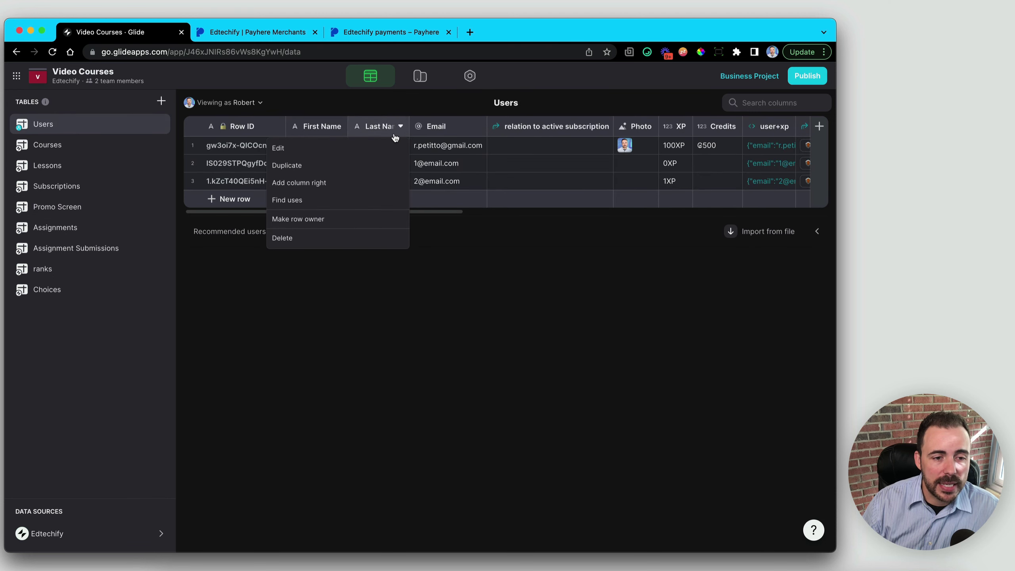
pyautogui.click(370, 182)
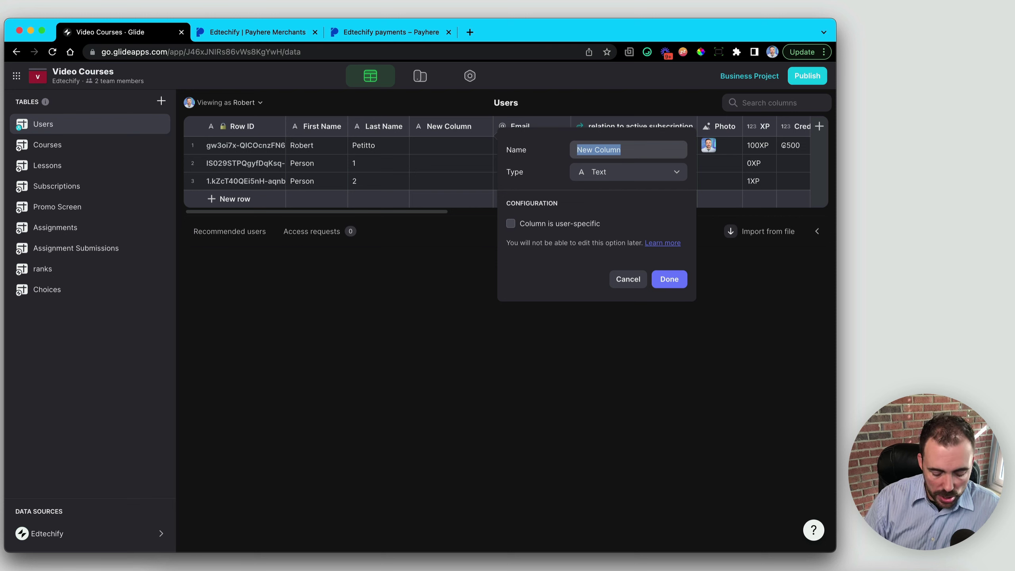
pyautogui.write('Full Name')
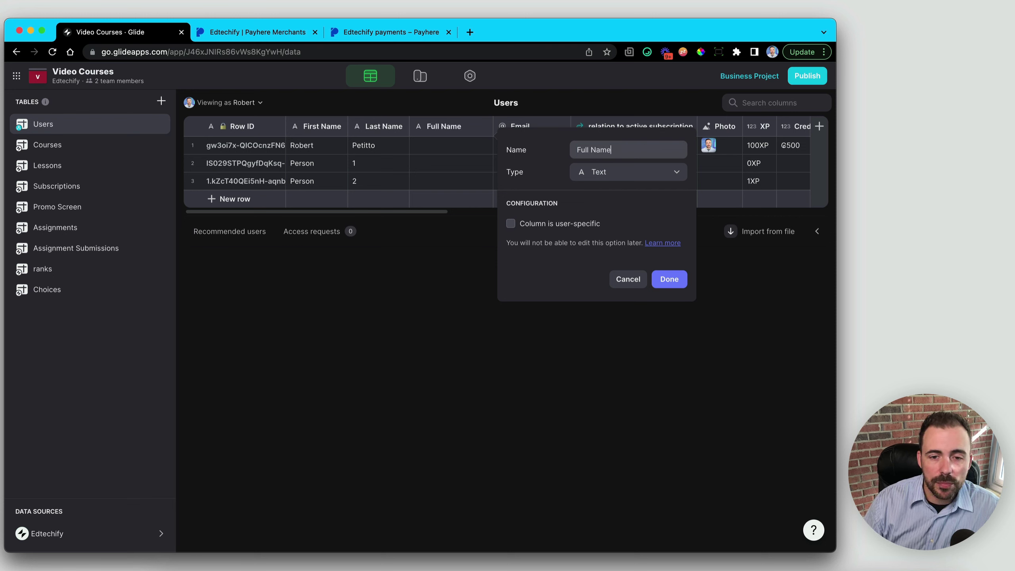
pyautogui.click(628, 178)
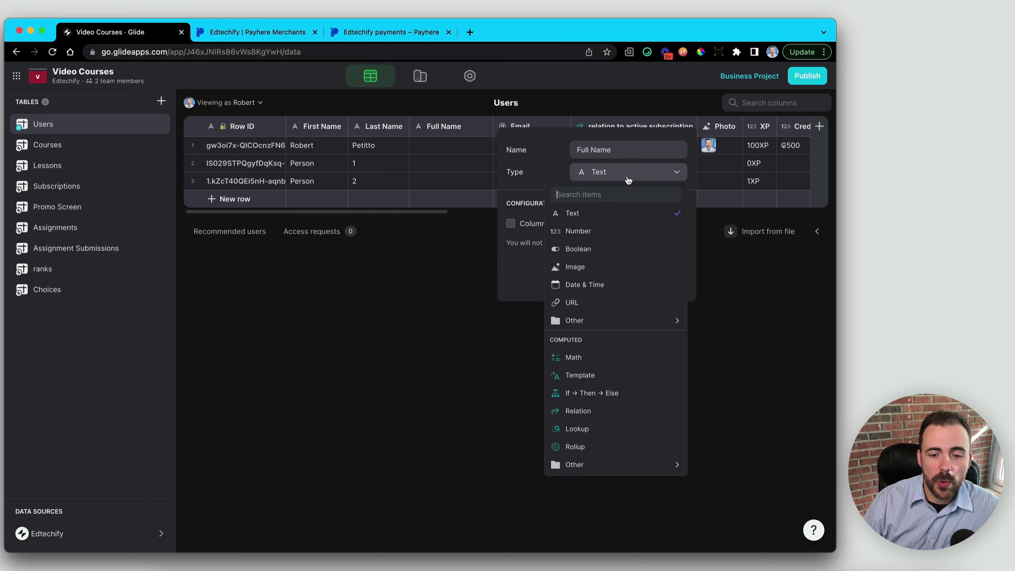
pyautogui.click(603, 380)
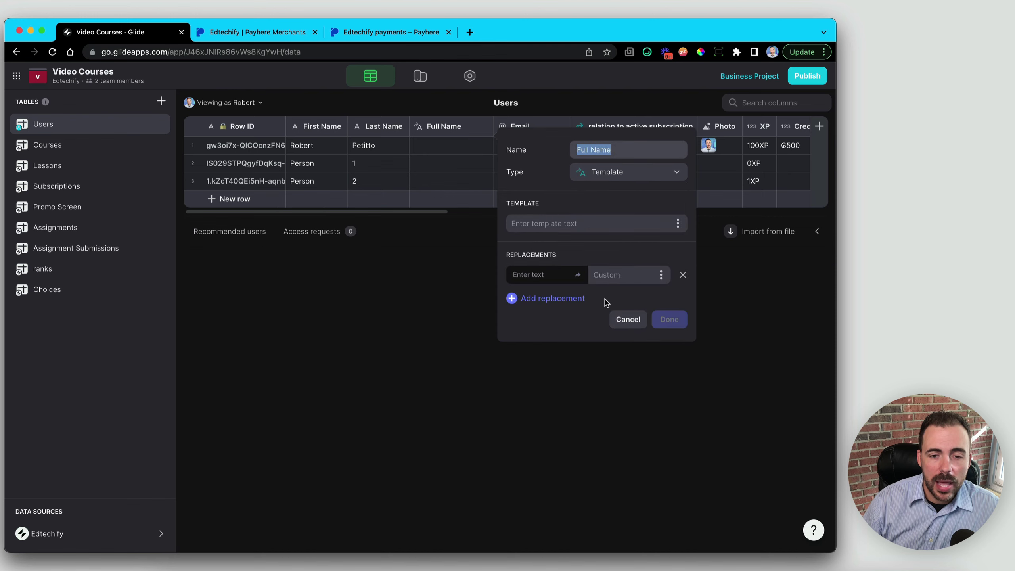
# - Set the Full Name template text to "1 2" and create replacement entries for 1 and 2
pyautogui.click(549, 224)
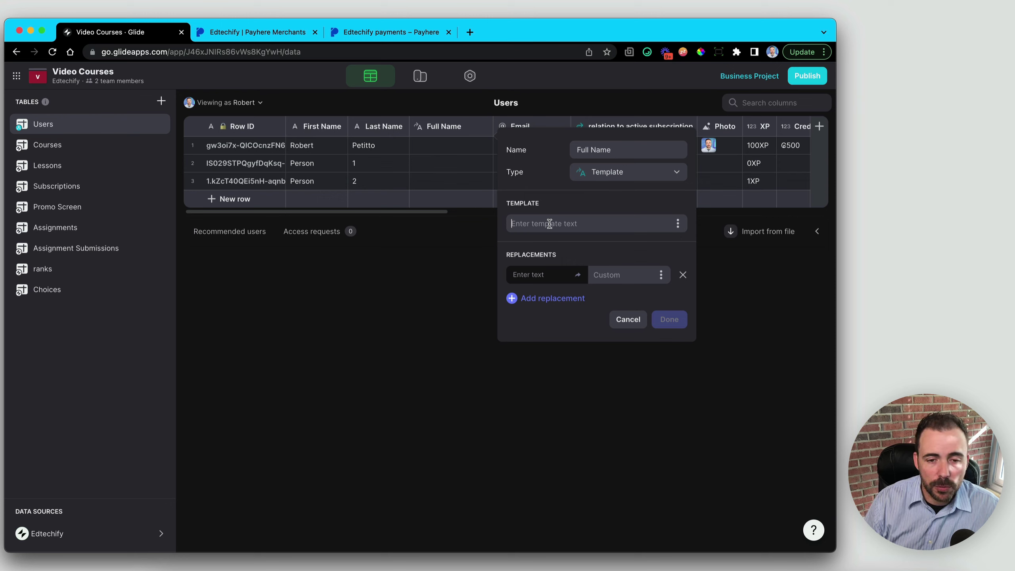
pyautogui.write('1')
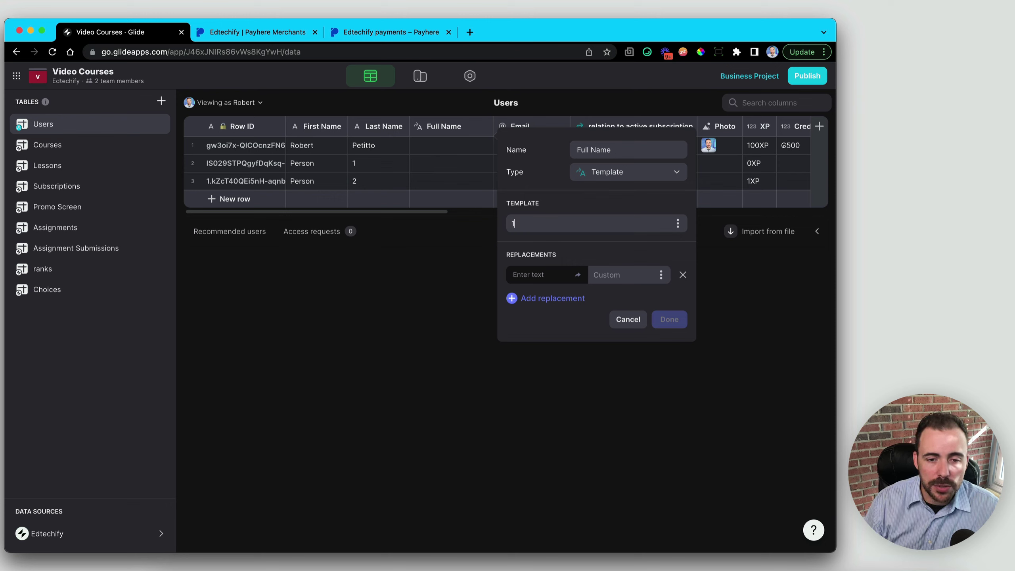
pyautogui.write(' 2')
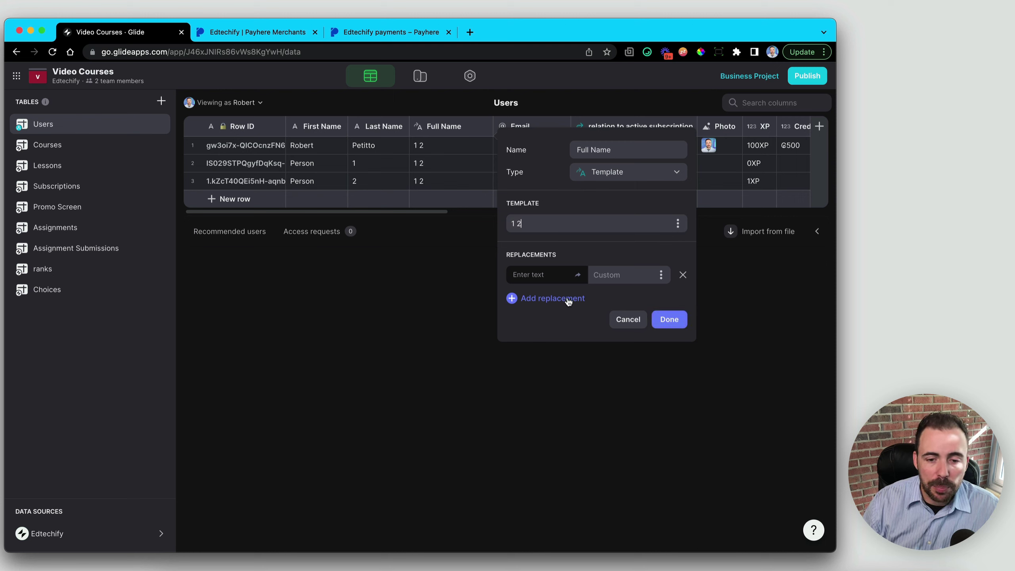
pyautogui.click(567, 299)
pyautogui.click(534, 274)
pyautogui.write('1 ')
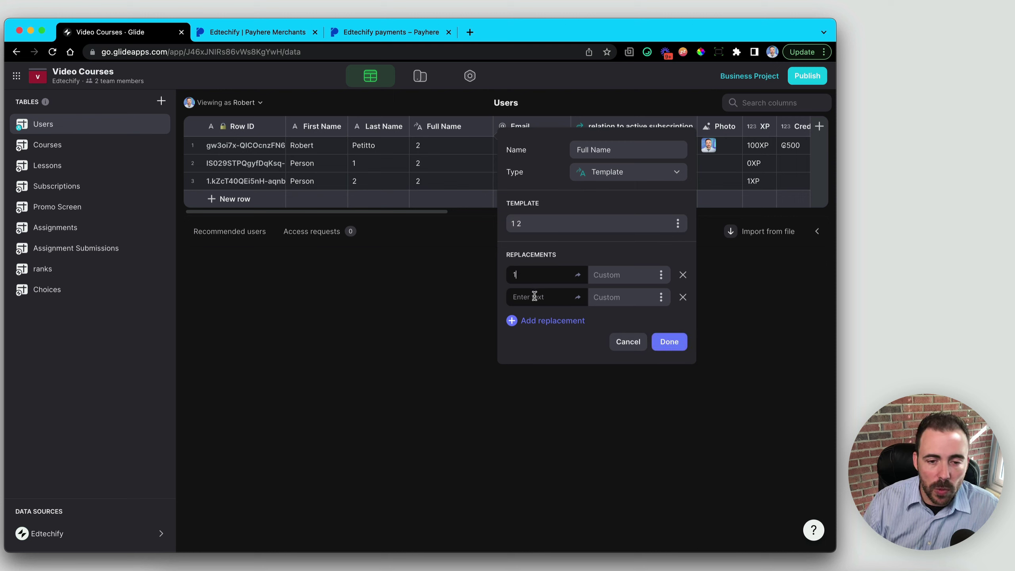
pyautogui.write('2')
# - Map replacement 1 to First Name and replacement 2 to Last Name, and save the Full Name column
pyautogui.click(661, 297)
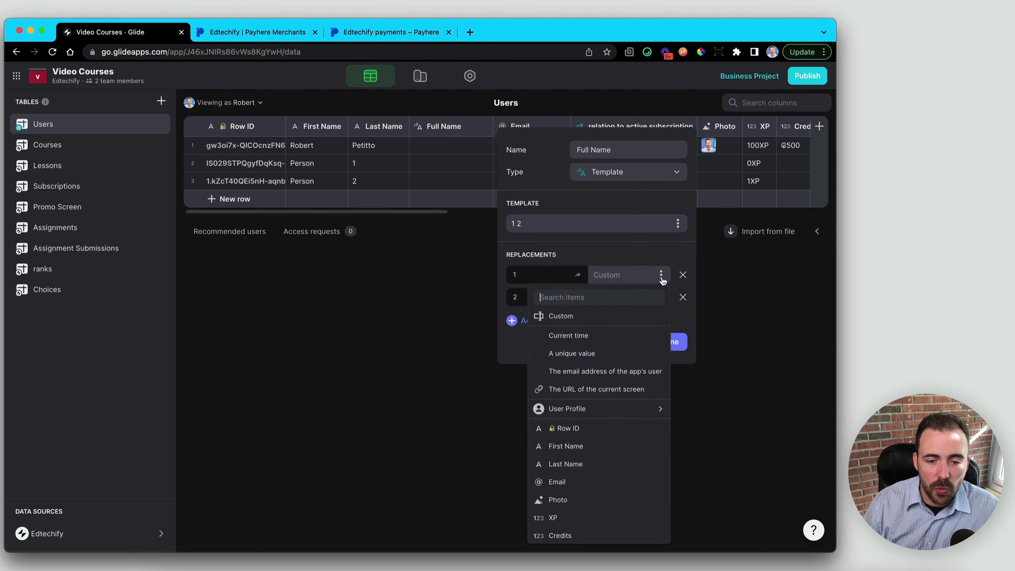
pyautogui.click(572, 447)
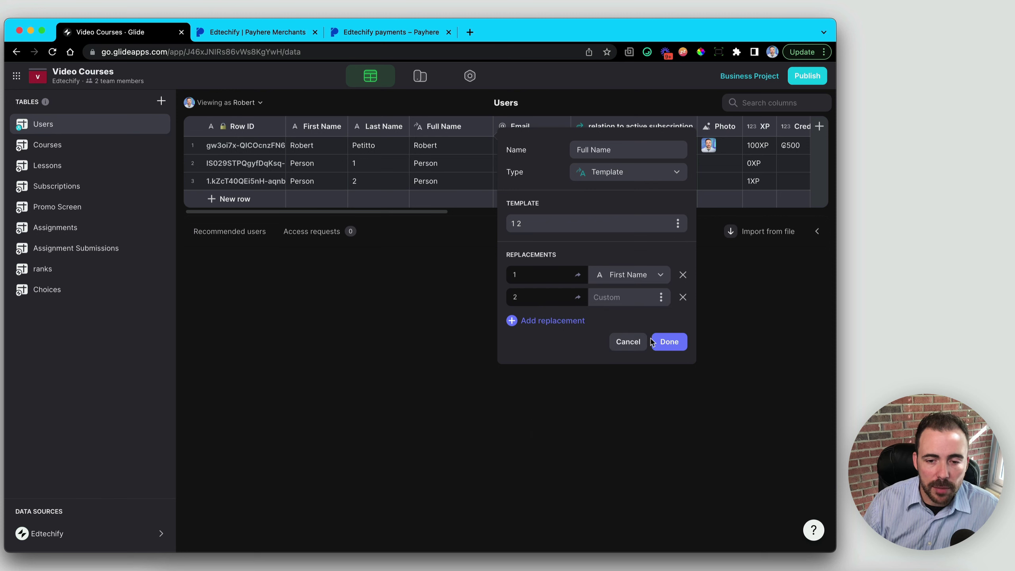
pyautogui.click(661, 297)
pyautogui.click(609, 486)
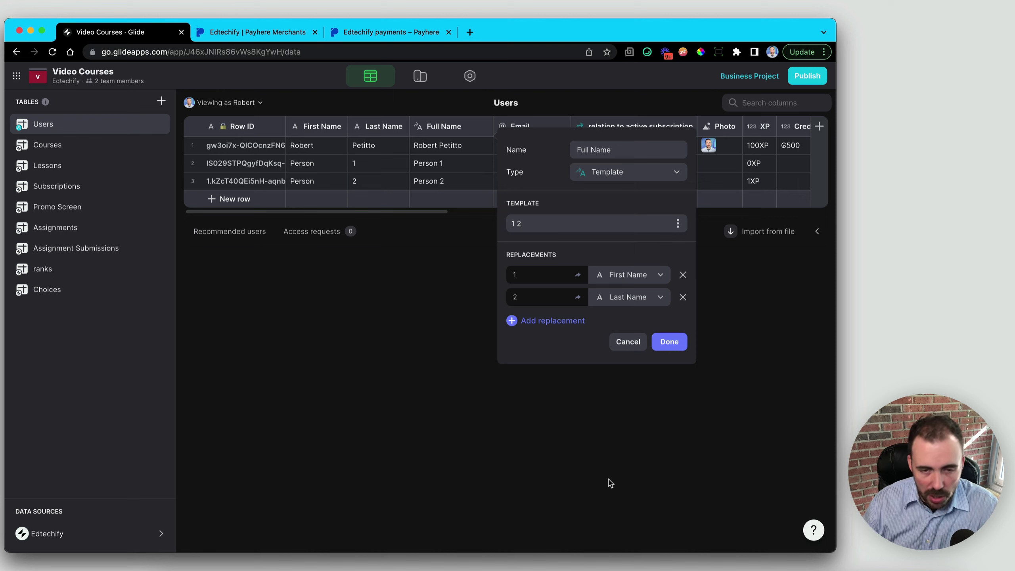
pyautogui.click(671, 345)
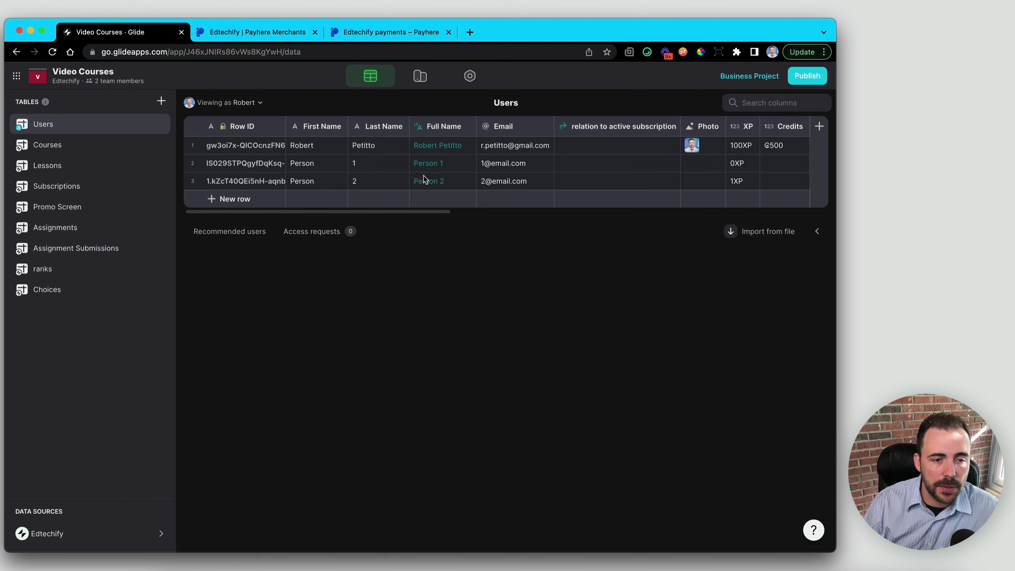
# - Reopen the Promo Screen table's payhereLink column configuration and bind customer_name to the User Profile's Full Name
pyautogui.click(59, 207)
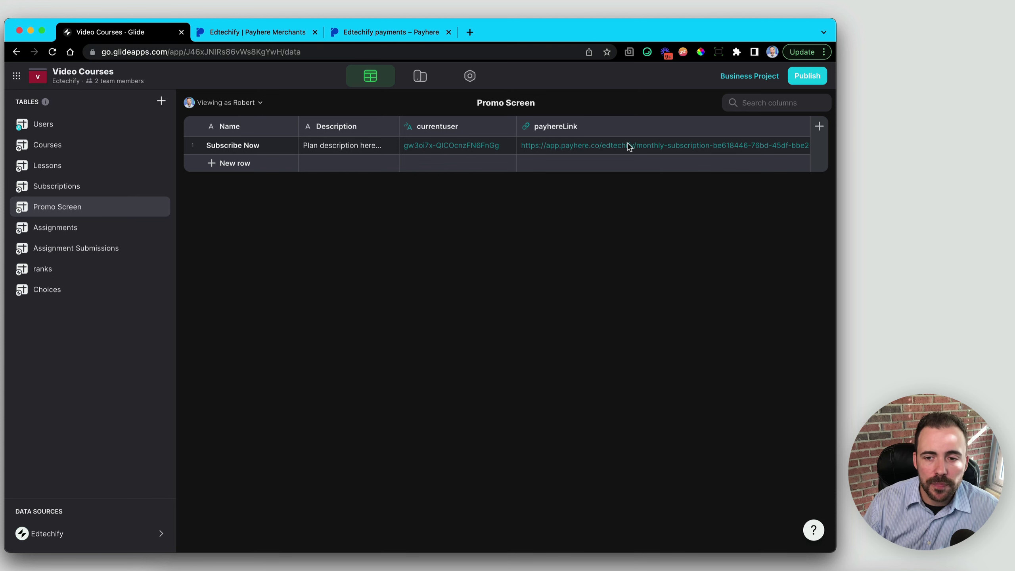
pyautogui.click(564, 128)
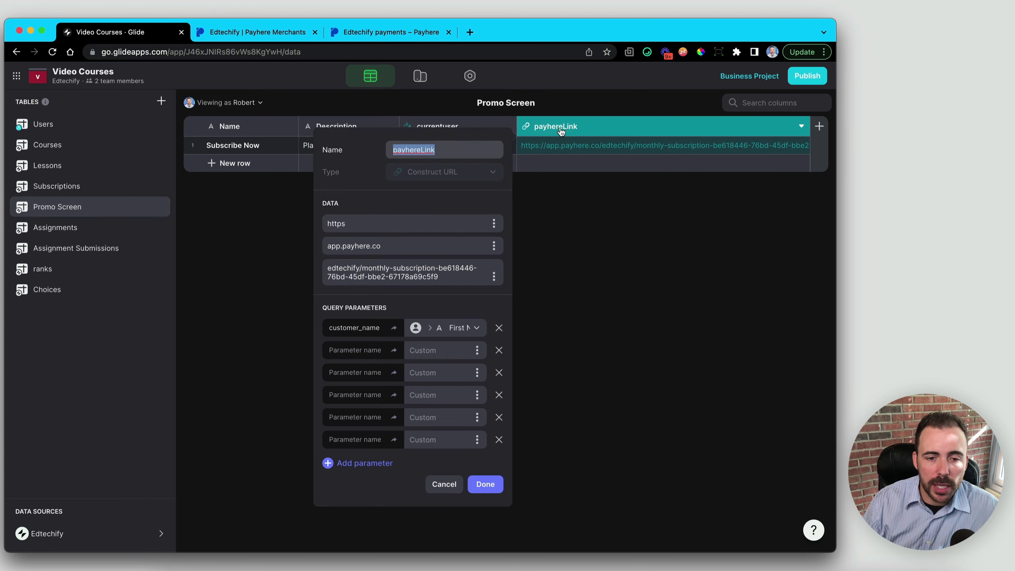
pyautogui.click(462, 328)
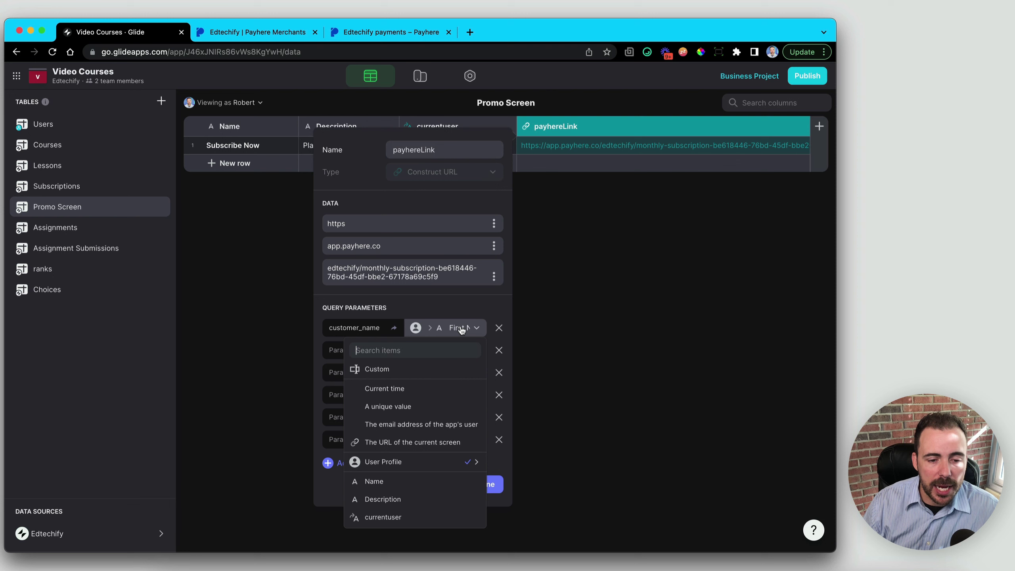
pyautogui.moveTo(414, 462)
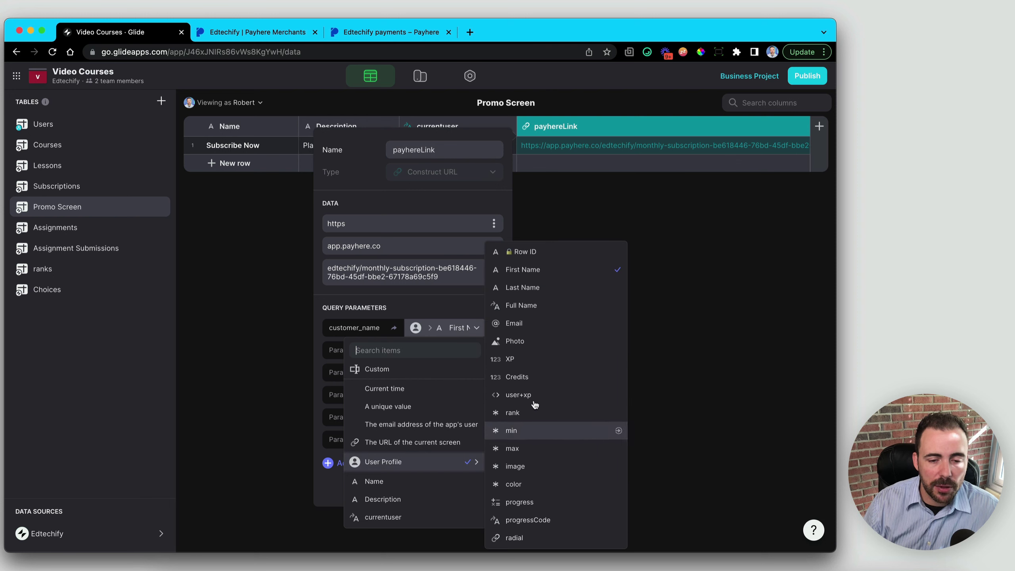
pyautogui.click(536, 312)
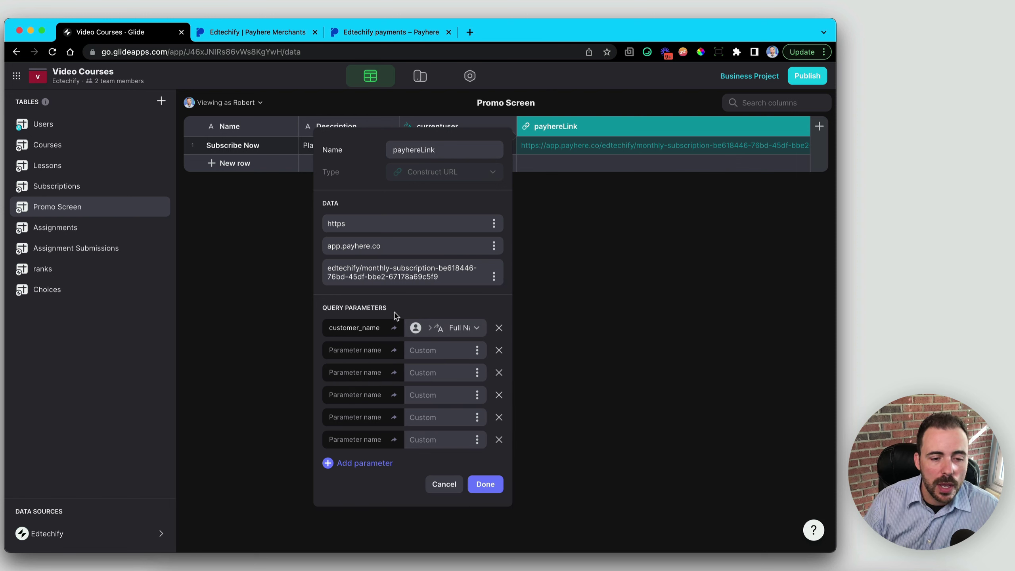
# - Name the second query parameter customer_email and bind it to the email address of the app's user
pyautogui.click(357, 348)
pyautogui.write('customer_')
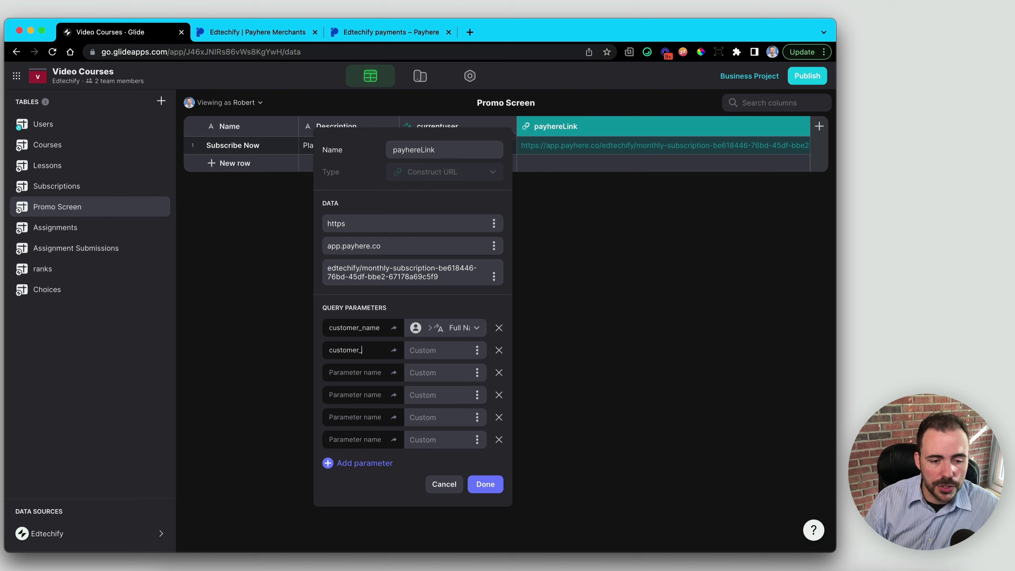
pyautogui.write('email')
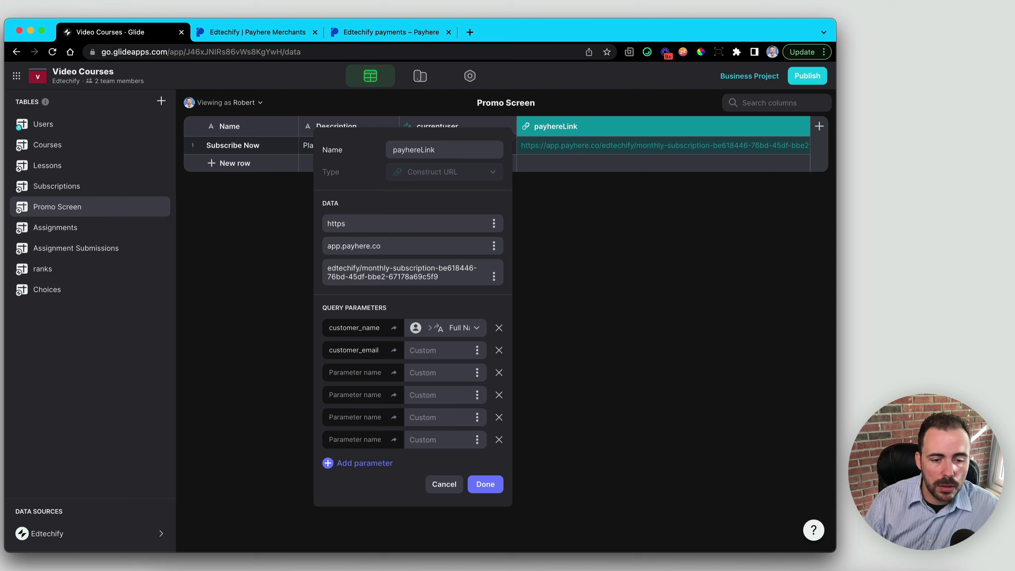
pyautogui.click(477, 351)
pyautogui.moveTo(443, 489)
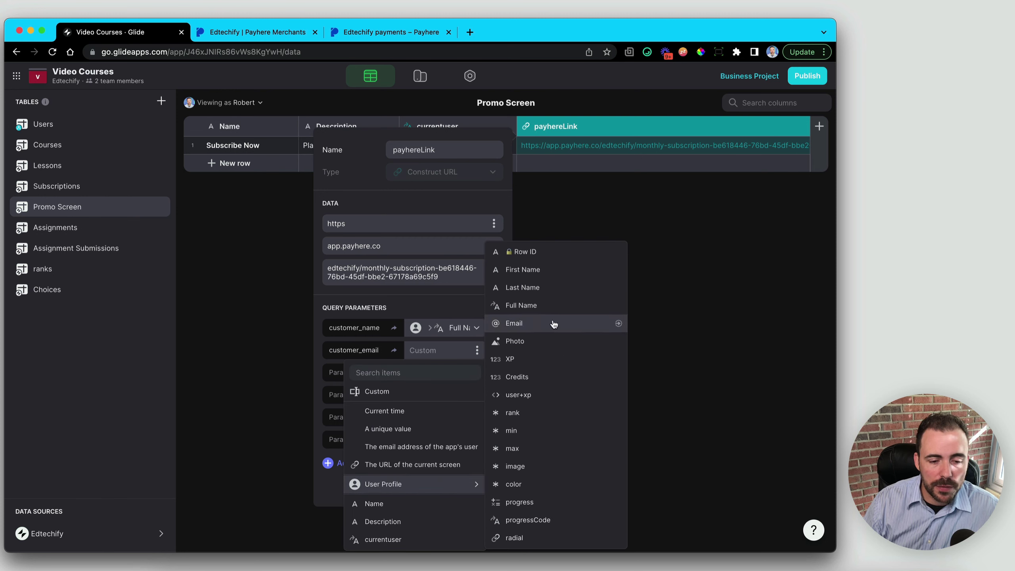
pyautogui.click(430, 447)
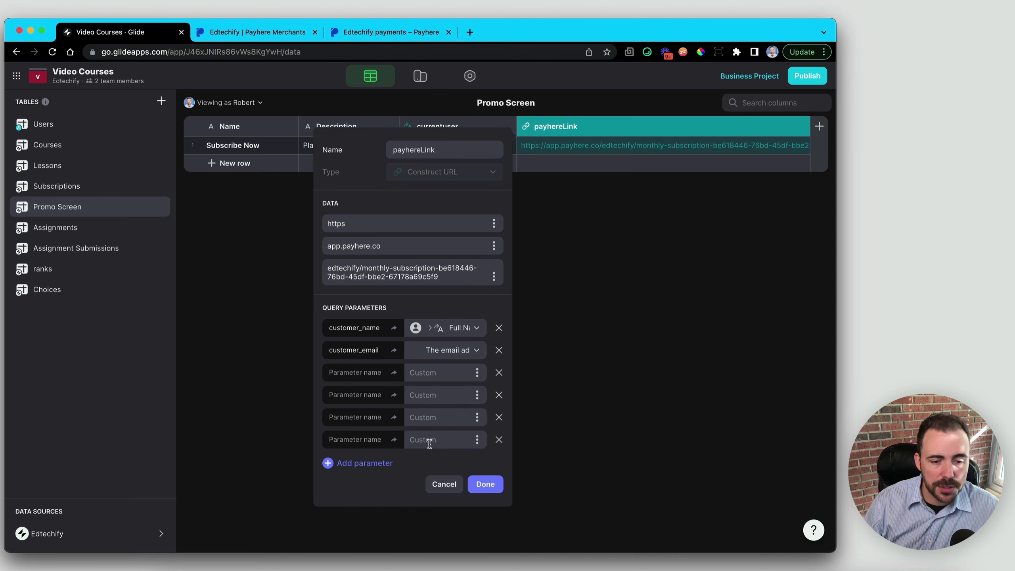
# - Name the third query parameter disable_customer_fields with the custom value yes, and save the payhereLink column
pyautogui.click(348, 372)
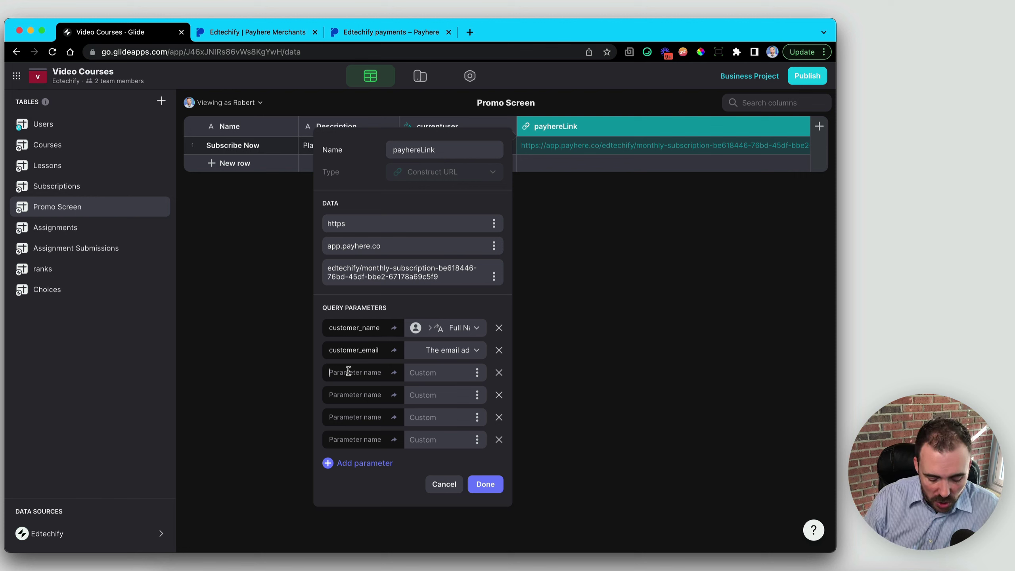
pyautogui.write('disable_c')
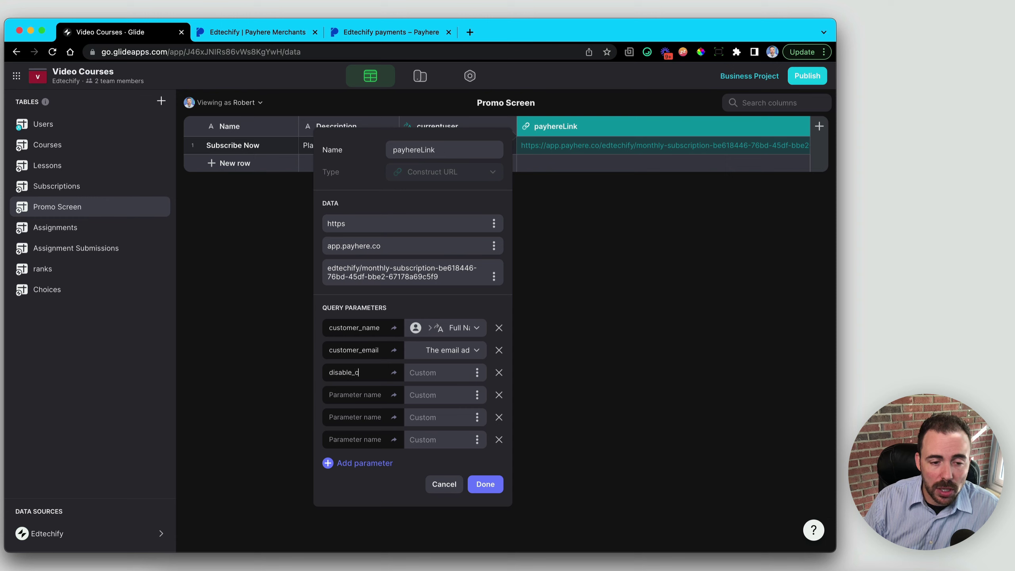
pyautogui.write('ustomer_fi')
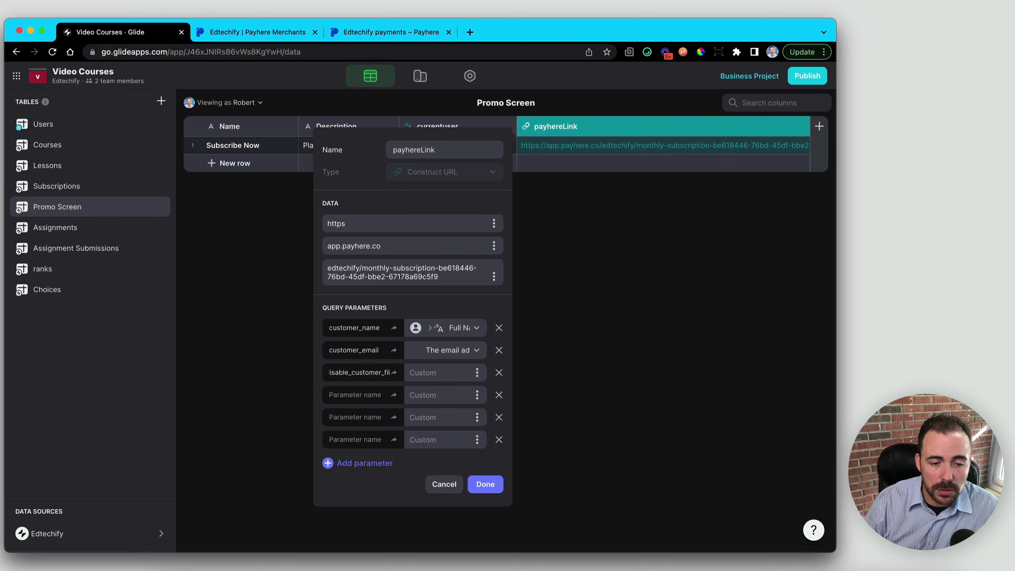
pyautogui.write('elds')
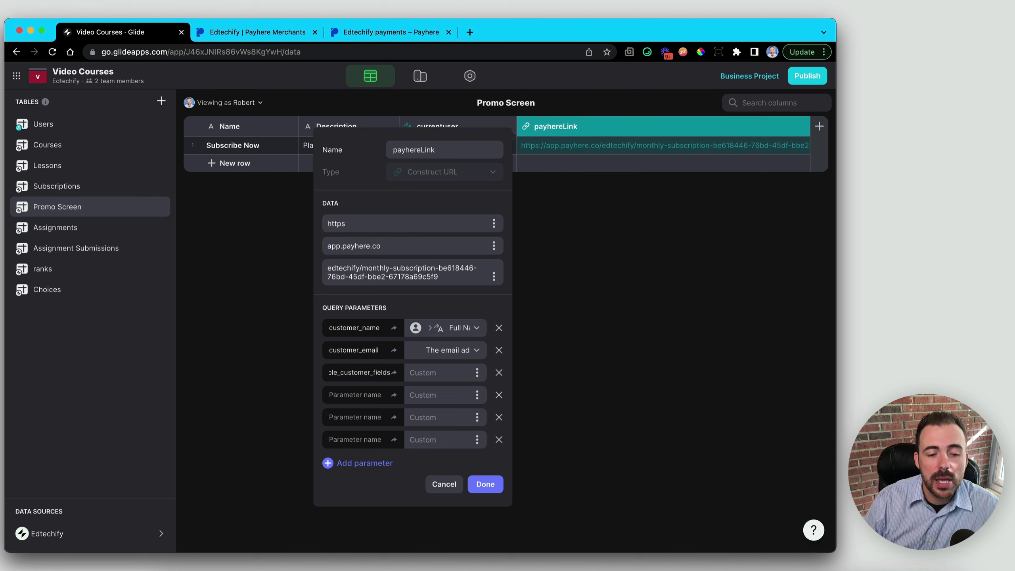
pyautogui.click(411, 373)
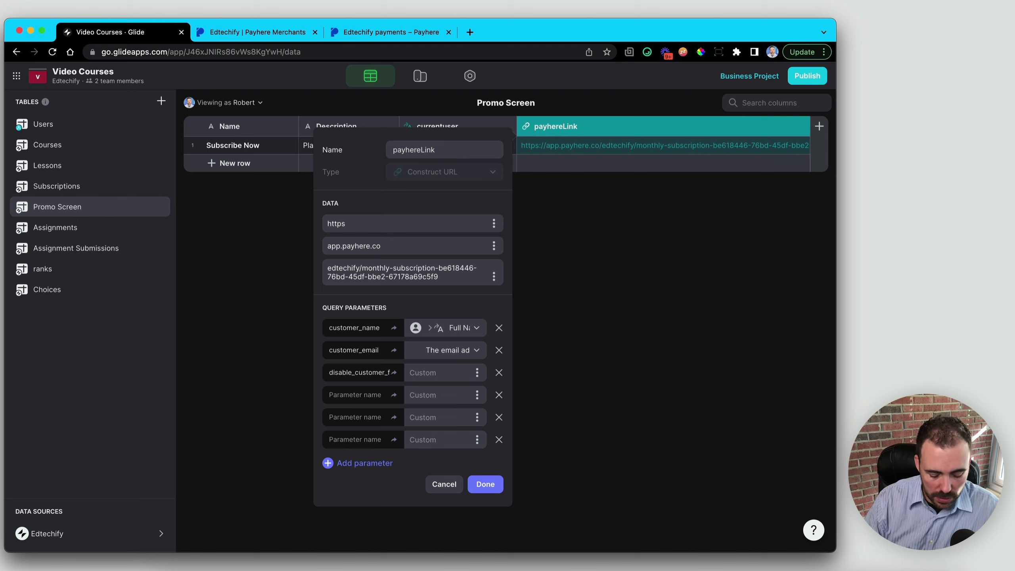
pyautogui.write('yes')
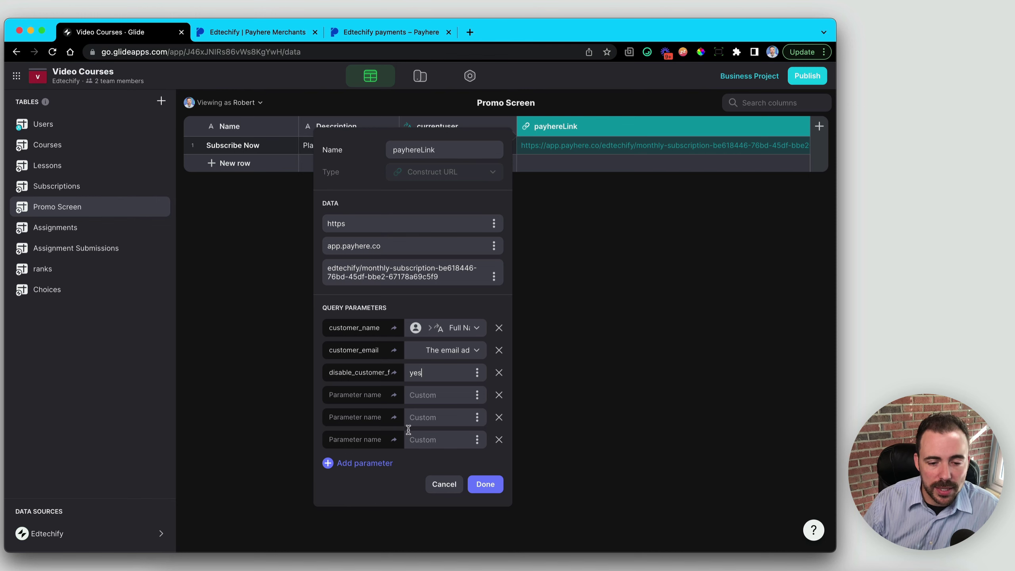
pyautogui.click(486, 484)
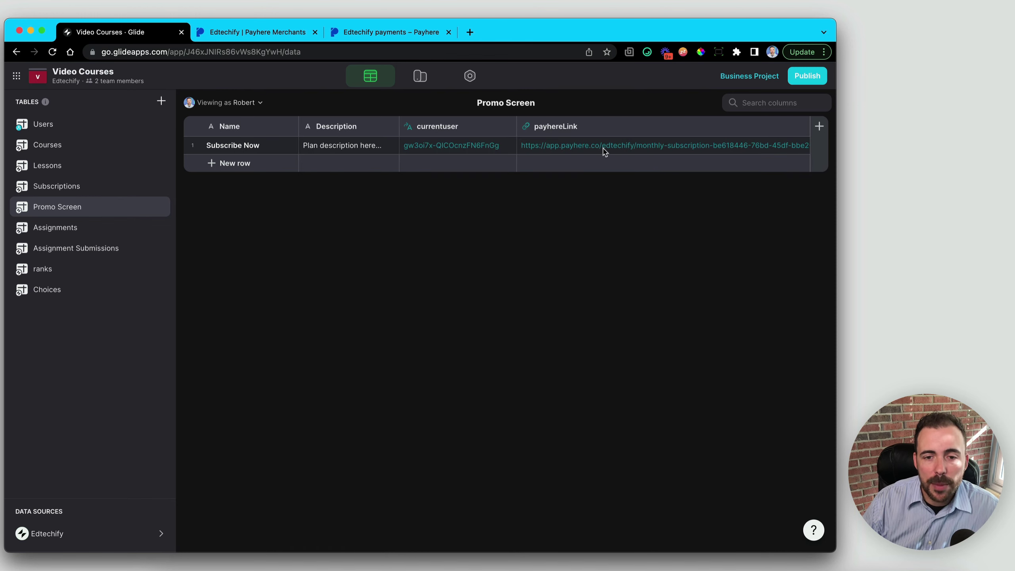
pyautogui.click(470, 32)
pyautogui.write('https://app.payhere.co/edtechify/monthly-subscription-be618446-76bd-45df-bbe2-67178a69c5f9')
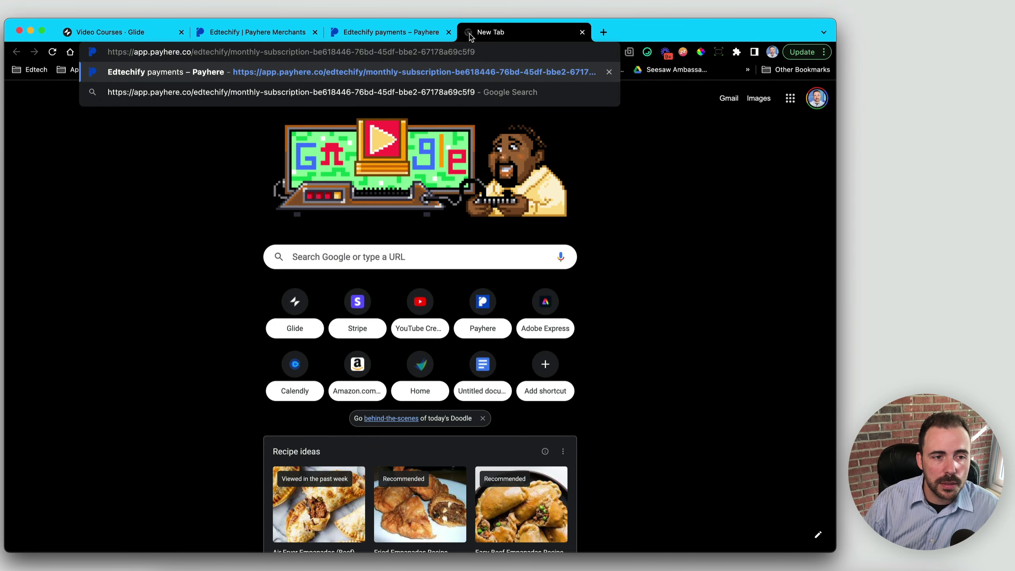
pyautogui.click(582, 32)
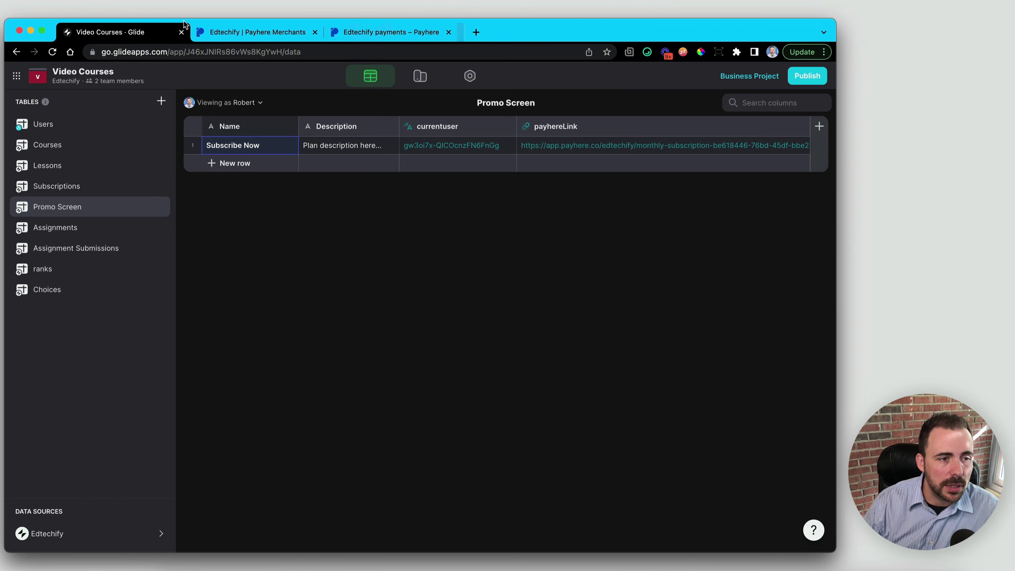
# - Copy the generated payhereLink URL from the Subscribe Now row and load it in a new browser tab
pyautogui.click(582, 150)
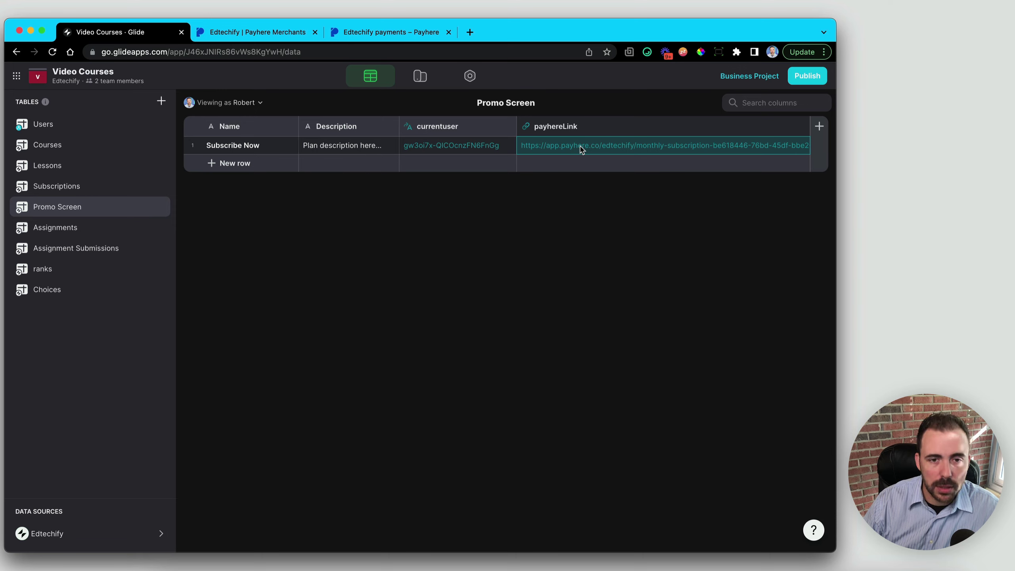
pyautogui.press('super+c')
pyautogui.click(470, 32)
pyautogui.press('super+v')
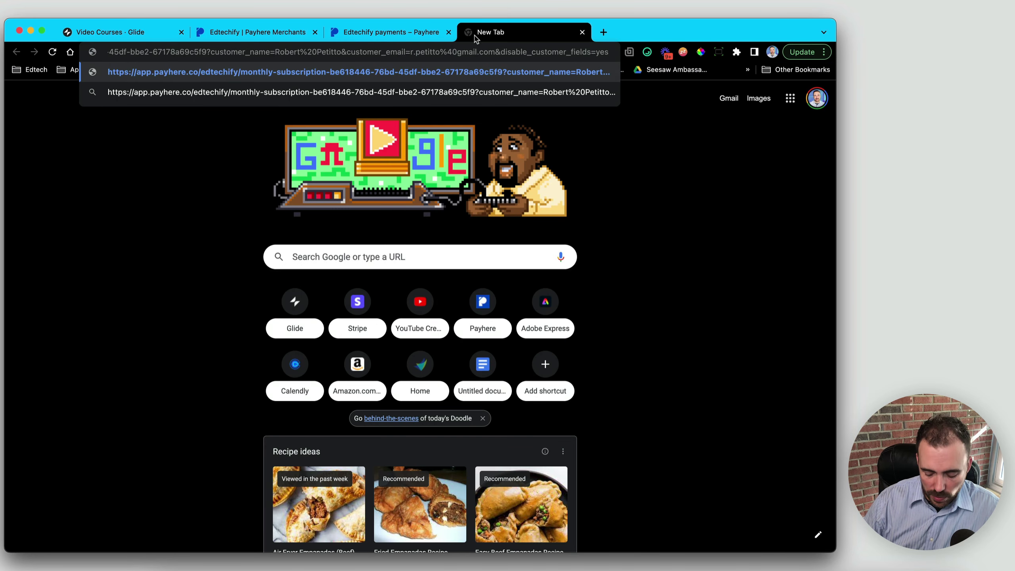
pyautogui.moveTo(341, 52); pyautogui.dragTo(599, 56)
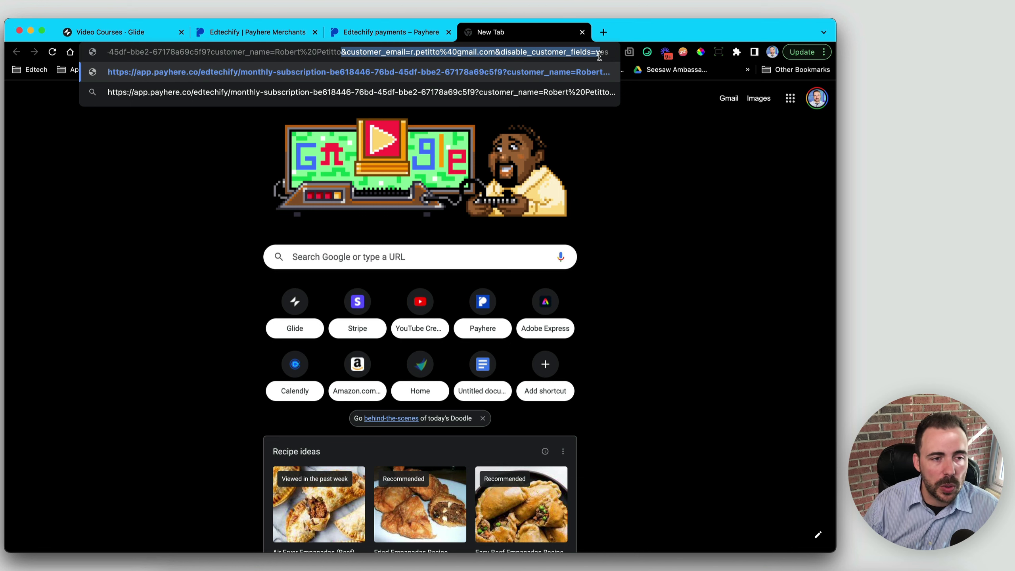
pyautogui.press('Return')
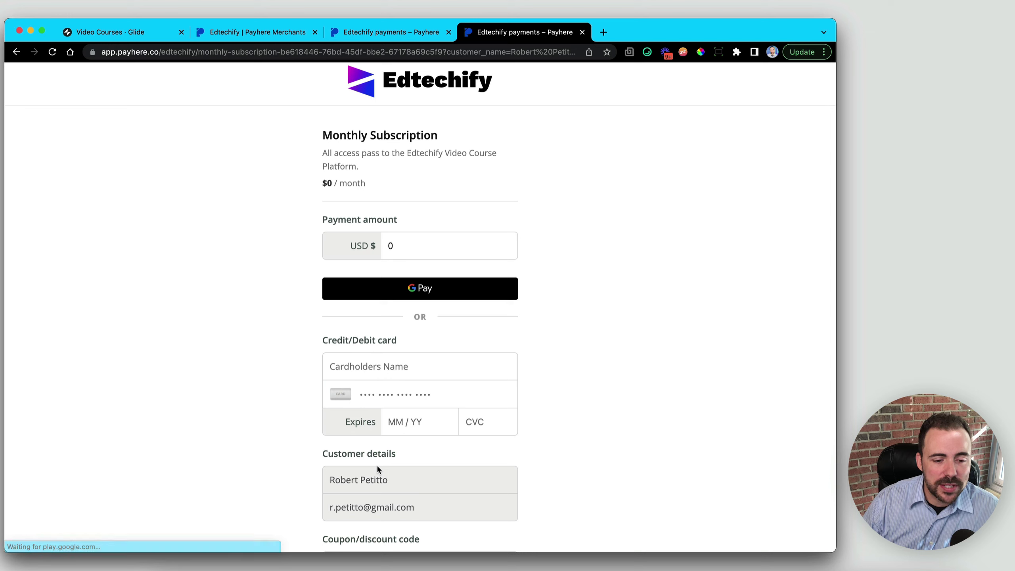
# - Check the prefilled name and email under Customer details on the Payhere payment page
pyautogui.moveTo(330, 479); pyautogui.dragTo(389, 481)
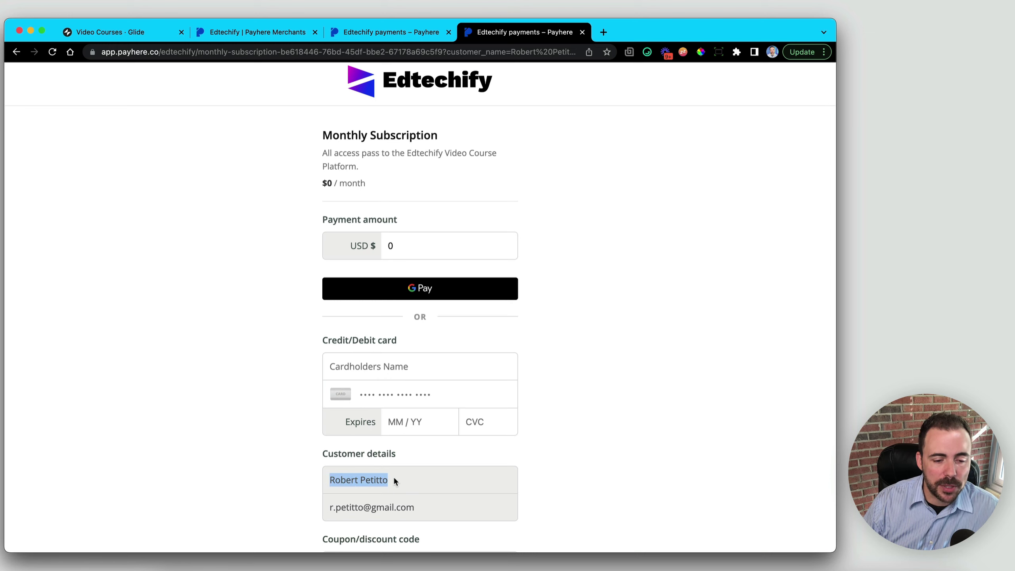
pyautogui.moveTo(331, 507); pyautogui.dragTo(345, 511)
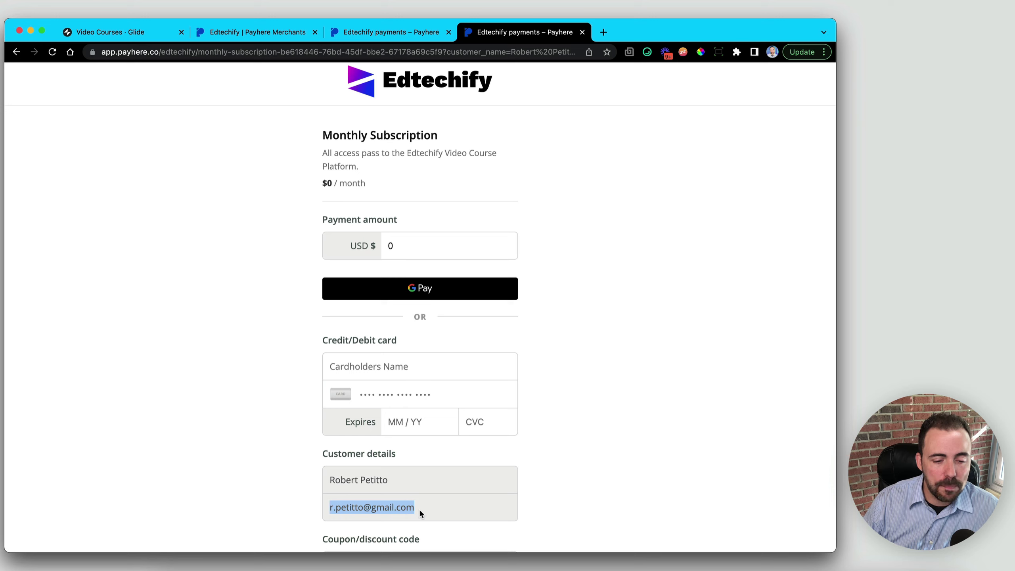
pyautogui.moveTo(416, 509); pyautogui.dragTo(364, 504)
pyautogui.click(383, 507)
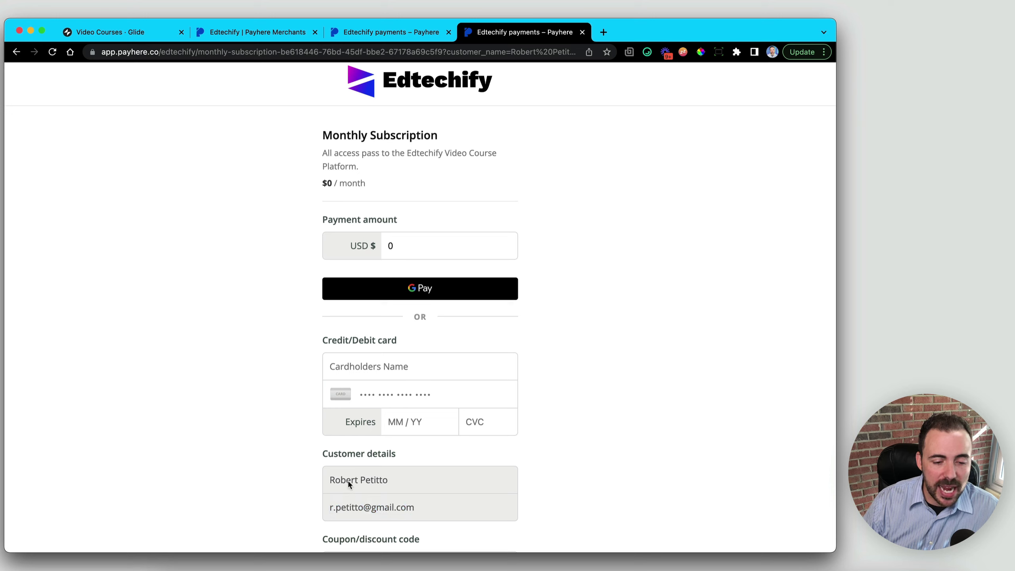
pyautogui.doubleClick(369, 507)
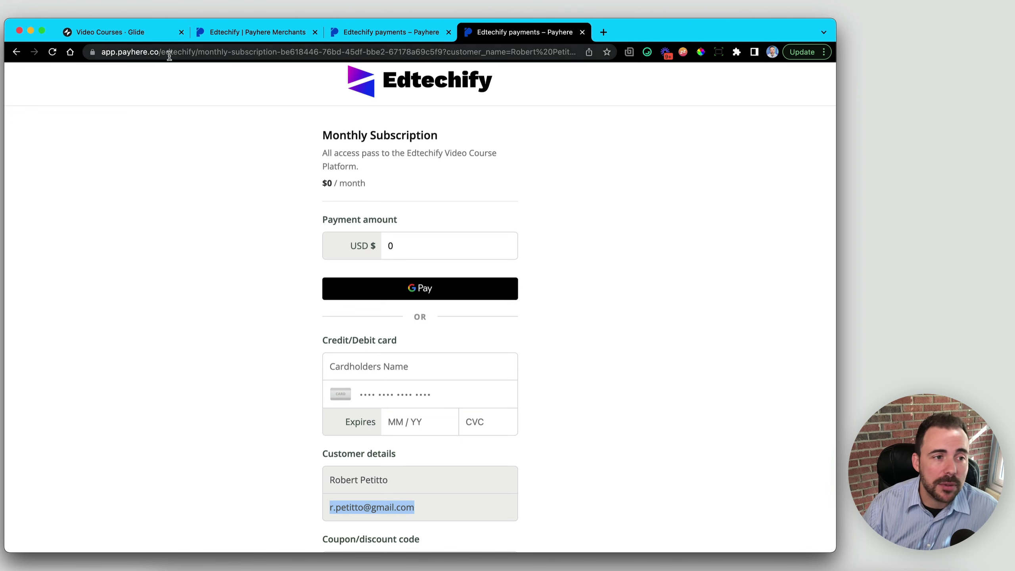
# - Switch back to Glide and add a Number column named subscriptionAmount to the Promo Screen table
pyautogui.click(122, 35)
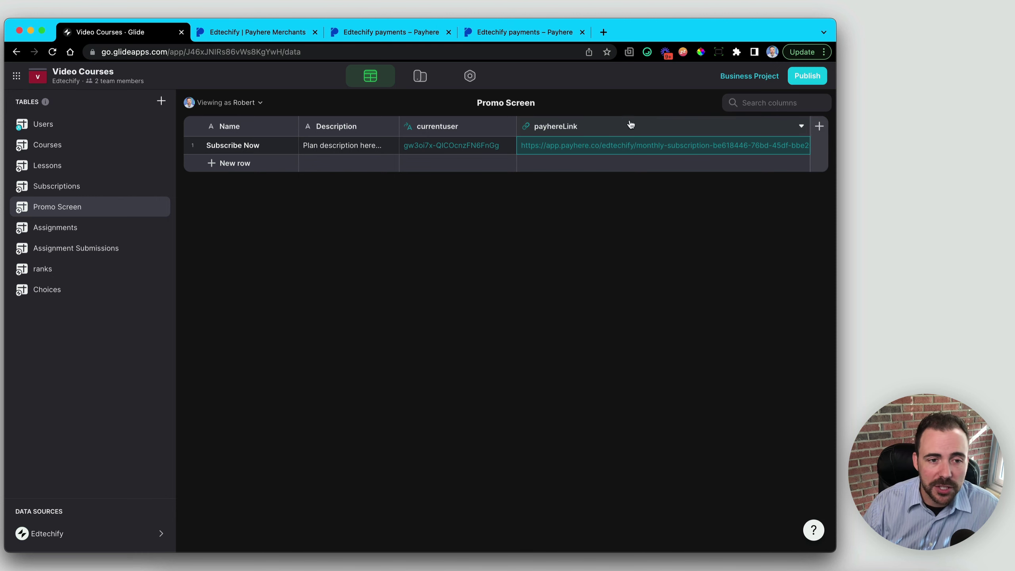
pyautogui.click(819, 126)
pyautogui.click(640, 176)
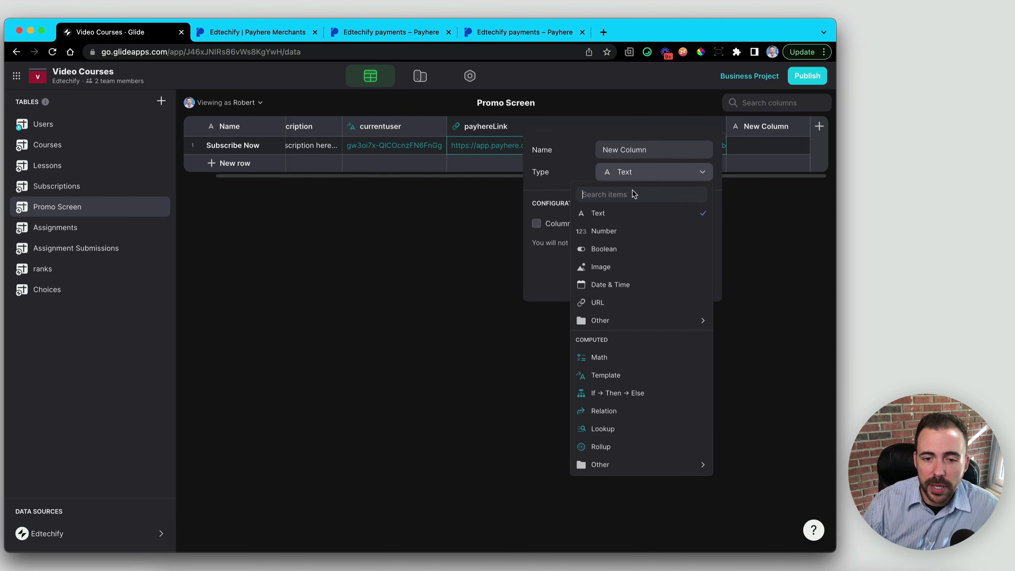
pyautogui.click(627, 230)
pyautogui.press('super+a')
pyautogui.press('BackSpace')
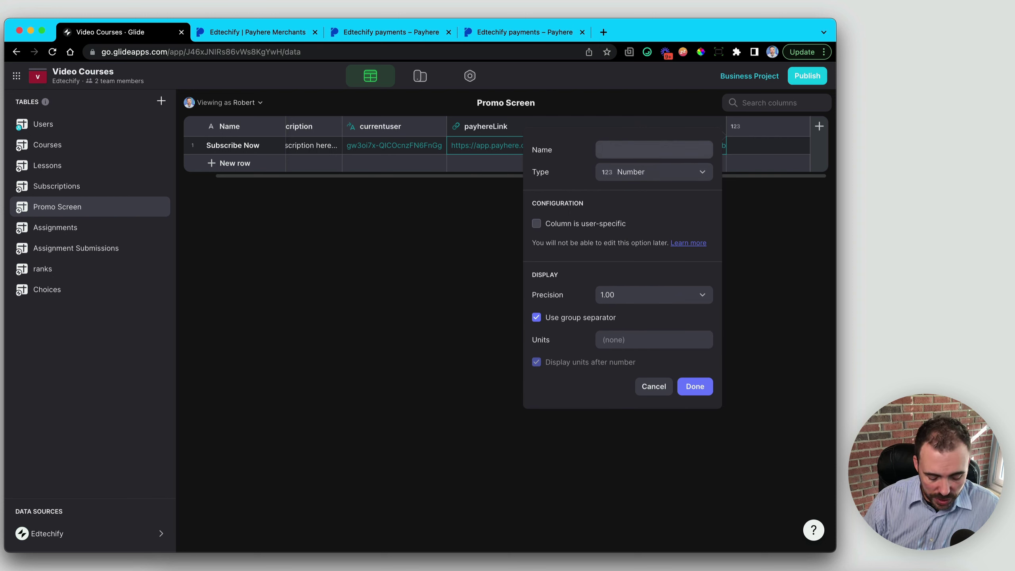
pyautogui.write('su')
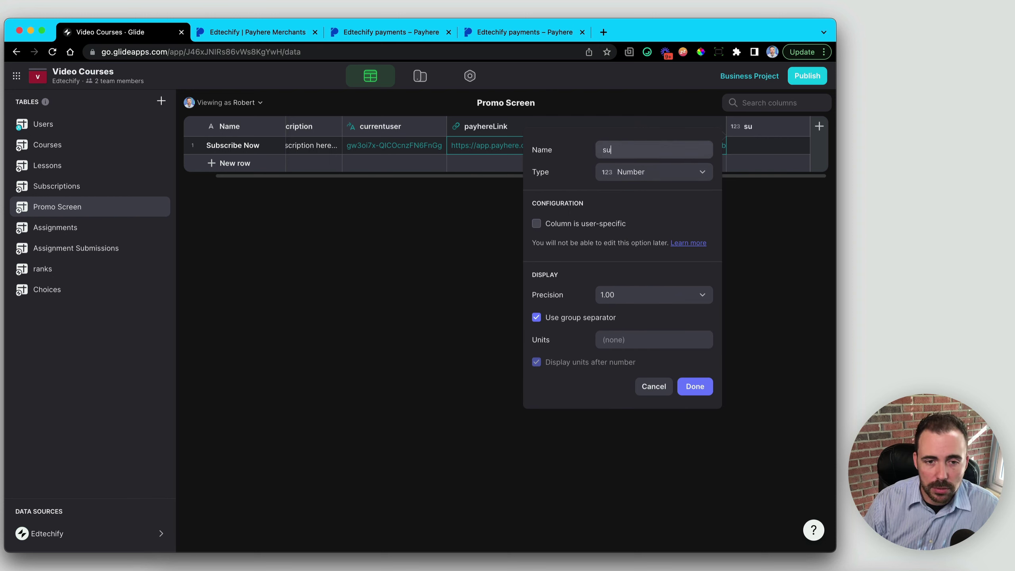
pyautogui.write('bscriptio')
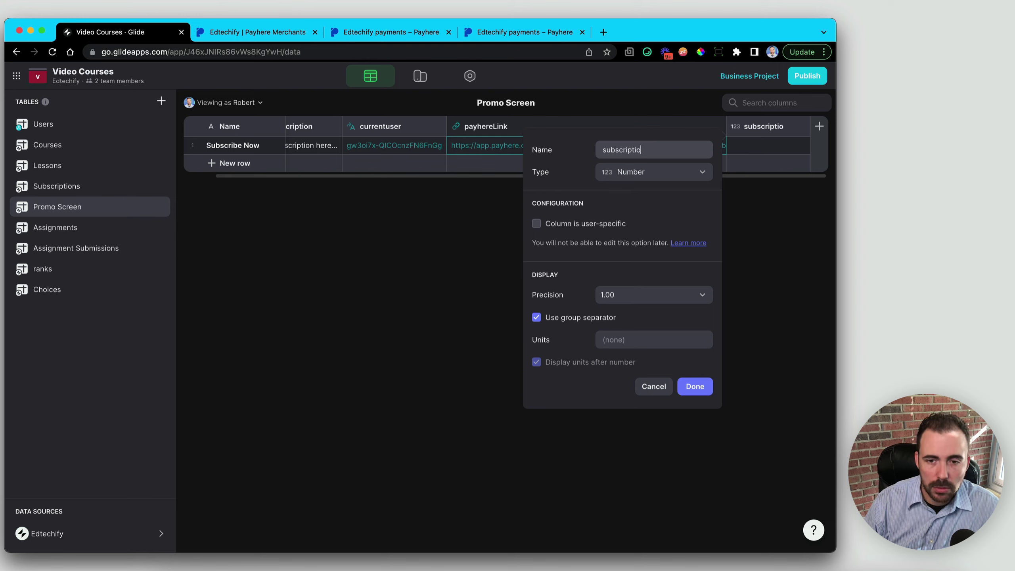
pyautogui.write('nAmount')
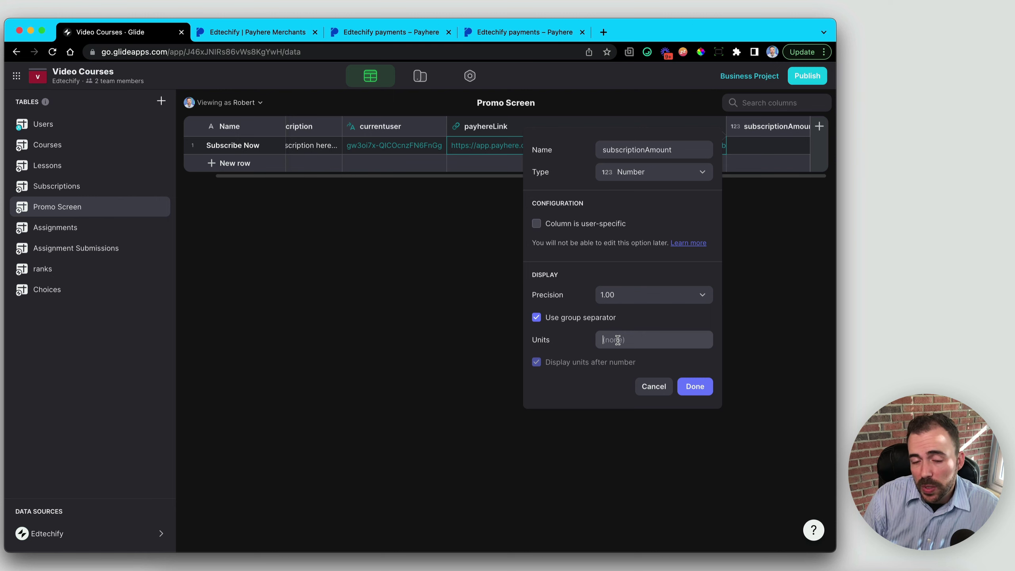
# - Set the subscriptionAmount column's units to $, turn off displaying units after the number, and save the column
pyautogui.write('$')
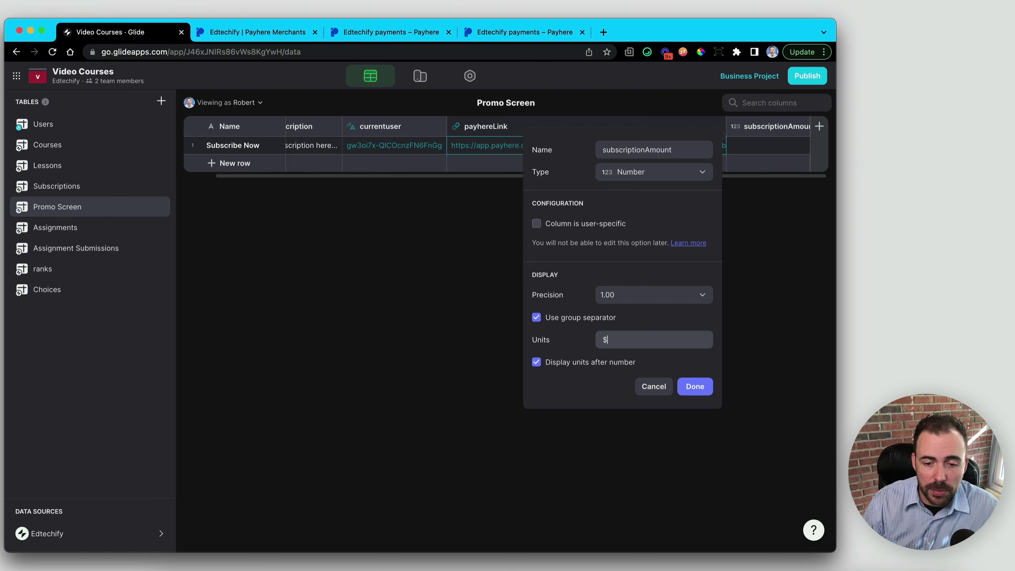
pyautogui.click(593, 365)
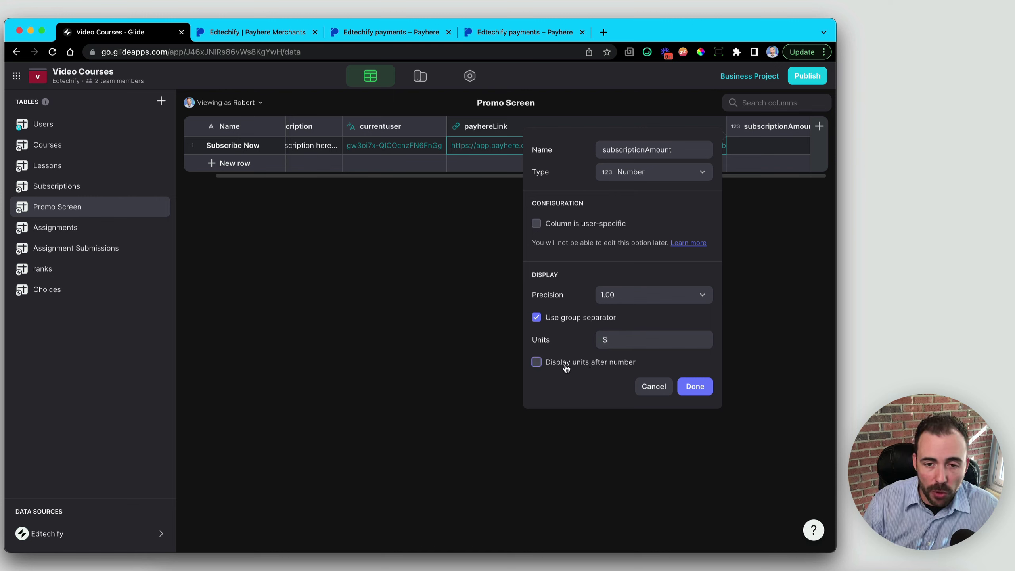
pyautogui.click(695, 386)
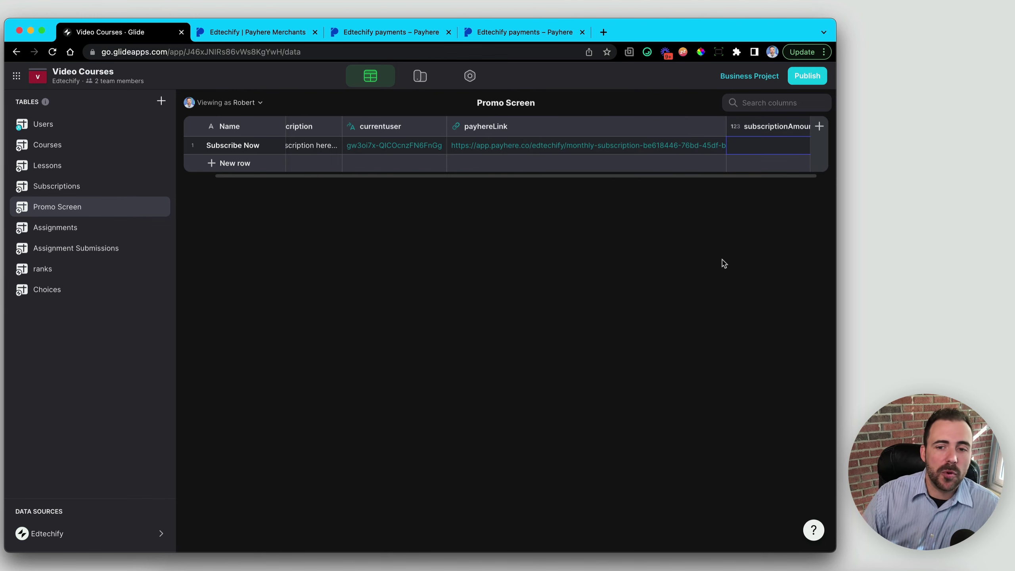
# - Enter 14.99 as the subscriptionAmount of the Subscribe Now row
pyautogui.doubleClick(746, 145)
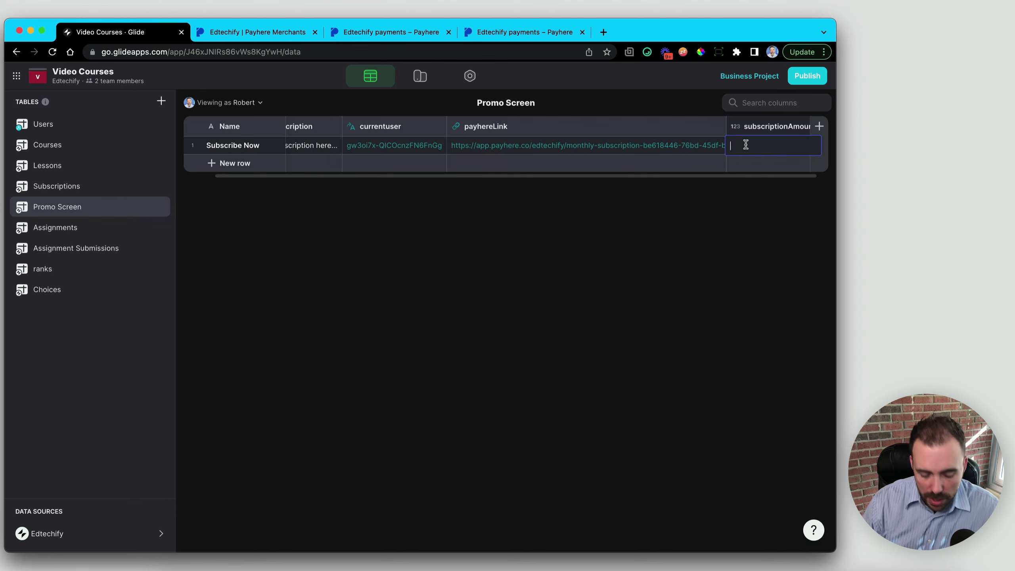
pyautogui.write('14.99')
pyautogui.press('Return')
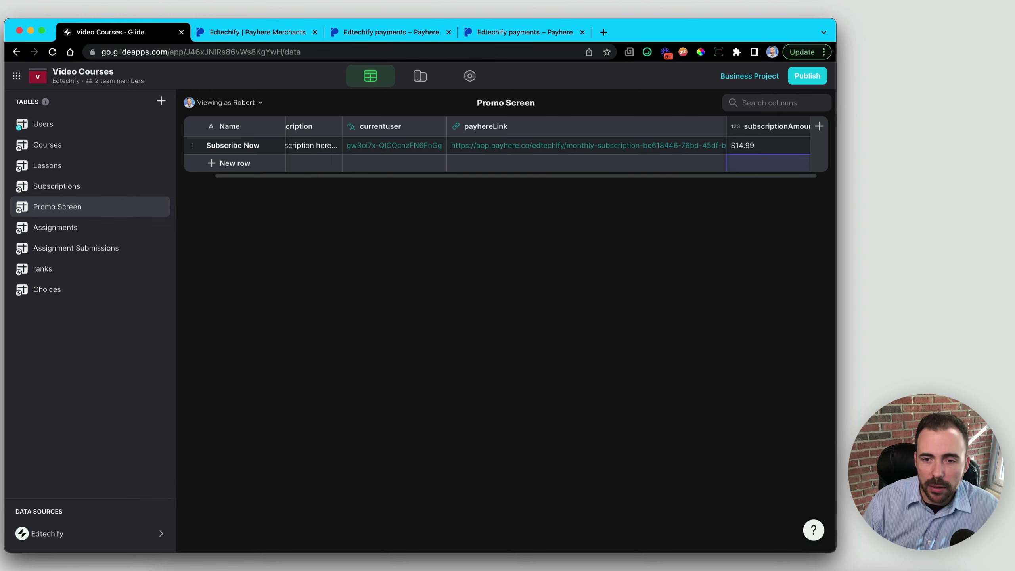
pyautogui.hscroll(-1, 747, 145)
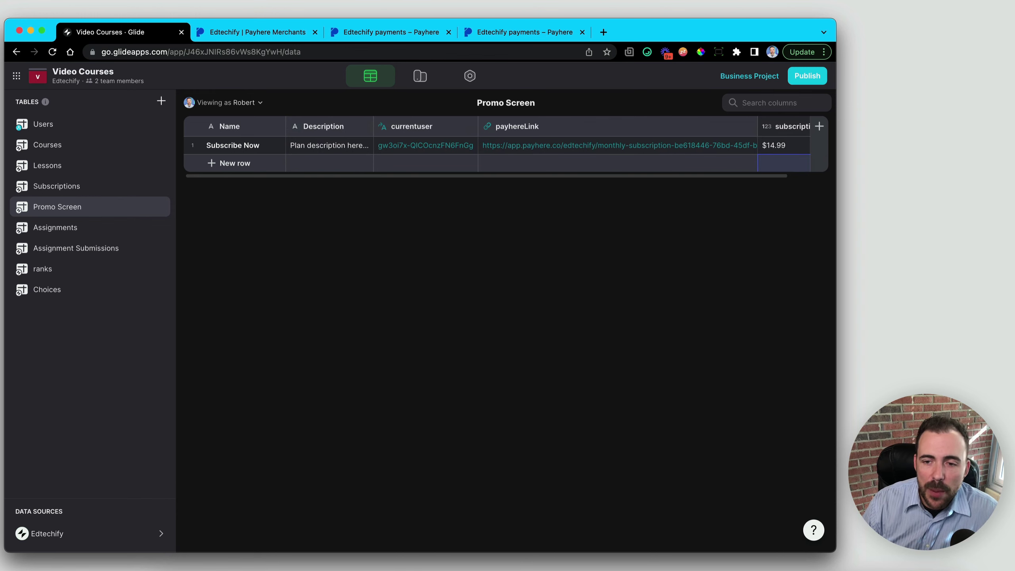
pyautogui.click(781, 147)
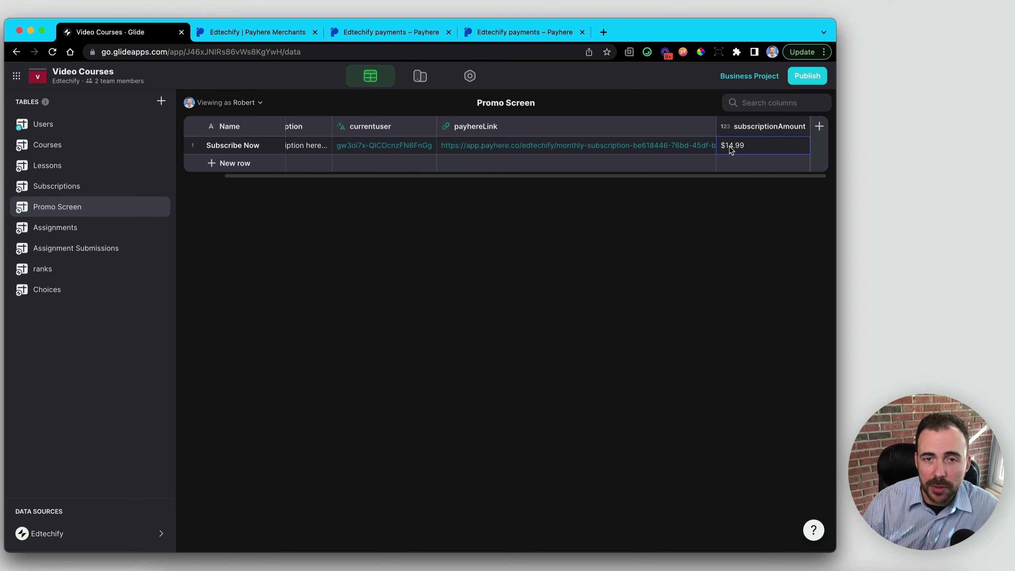
# - Add a Math column named amountInCents with the formula sa*100, where sa stands for the subscriptionAmount column
pyautogui.click(819, 126)
pyautogui.write('amo')
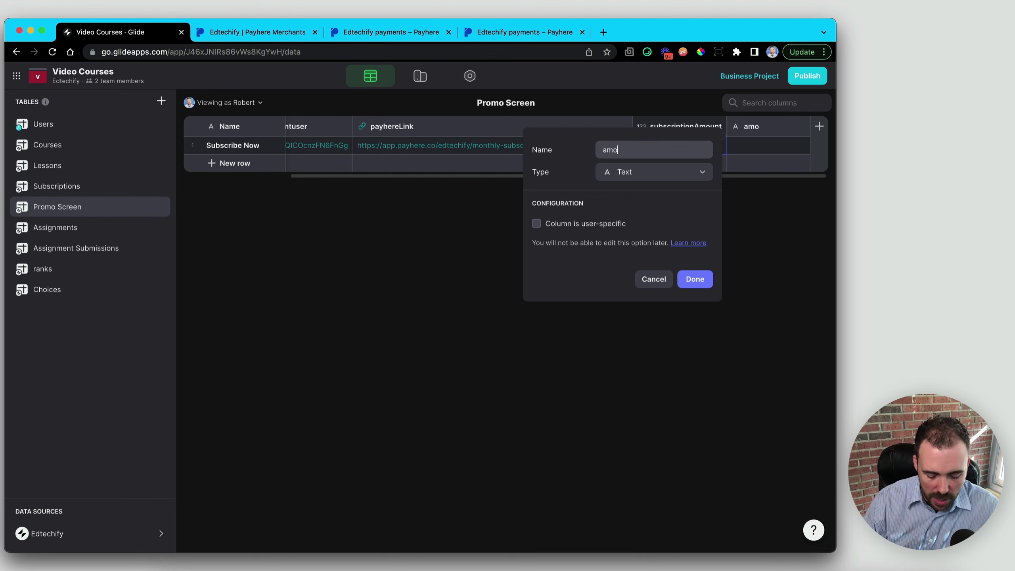
pyautogui.write('untInCents')
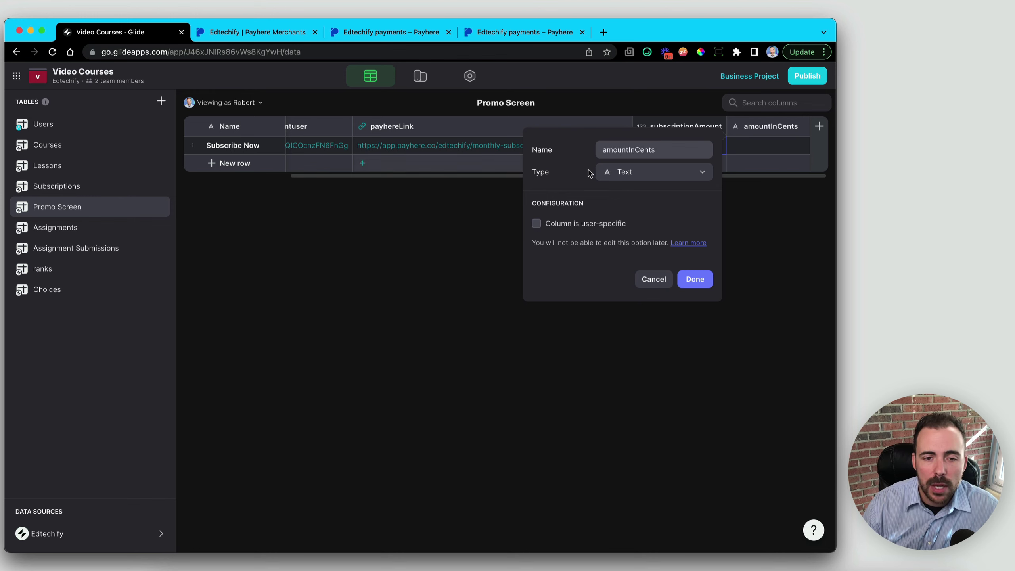
pyautogui.click(616, 172)
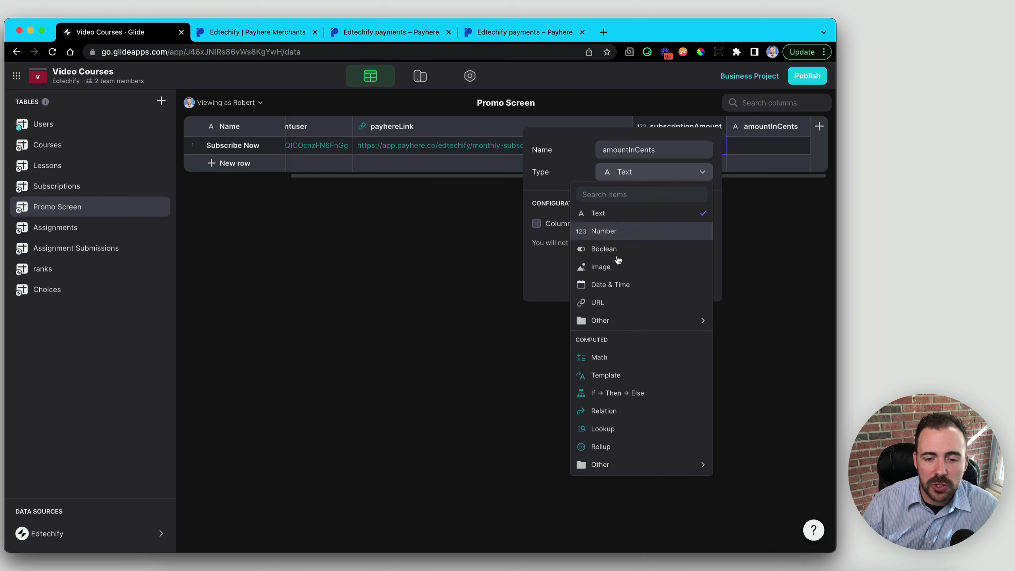
pyautogui.click(615, 365)
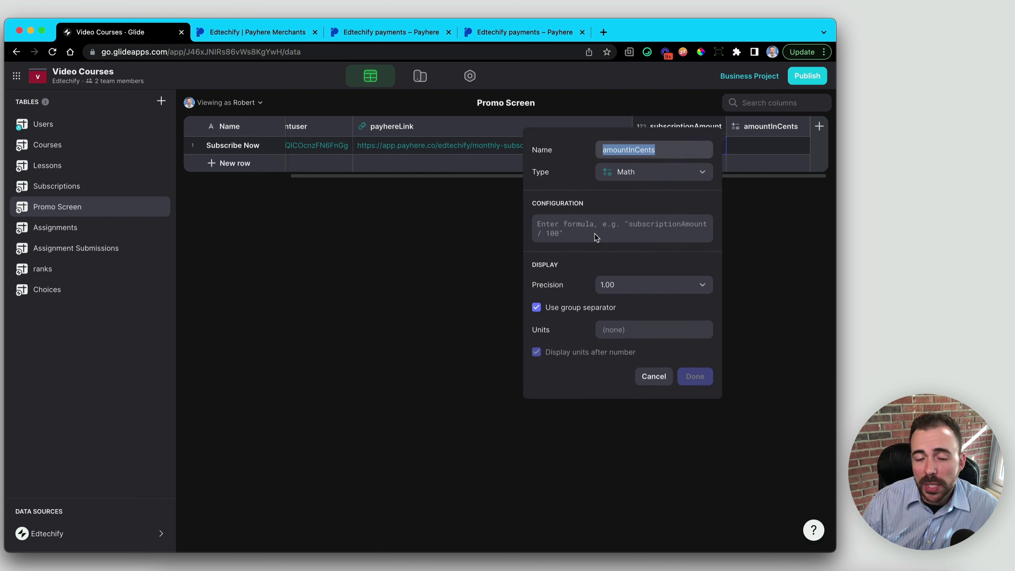
pyautogui.click(576, 225)
pyautogui.write('s')
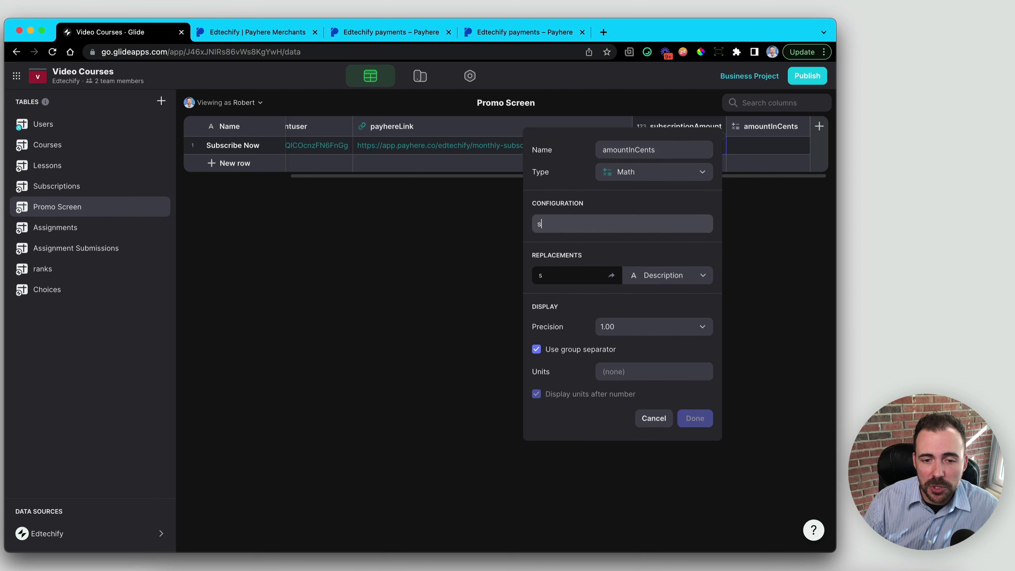
pyautogui.write('a*100')
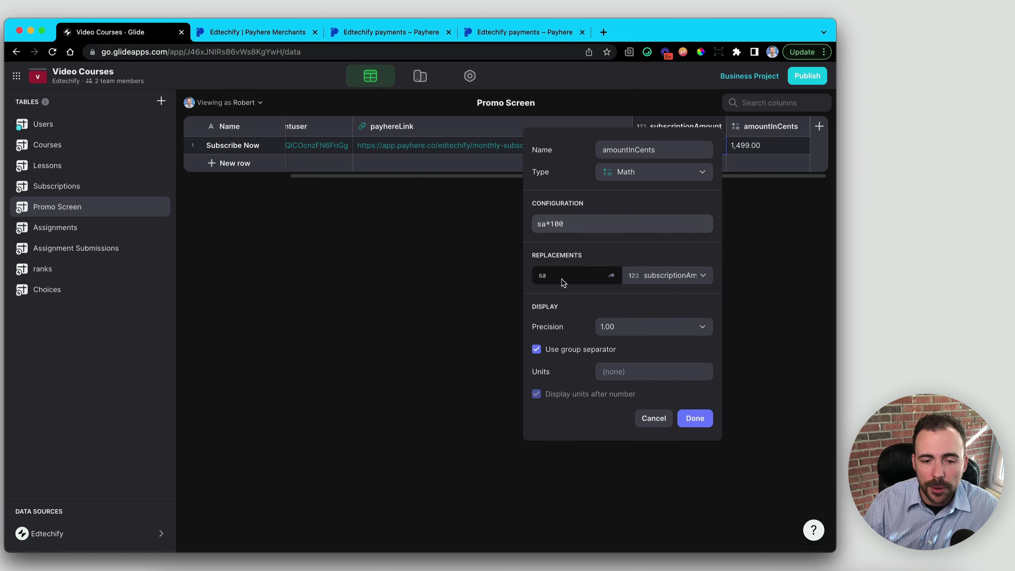
# - Set the amountInCents precision to 1, turn off the group separator, and save the column
pyautogui.click(619, 331)
pyautogui.click(613, 355)
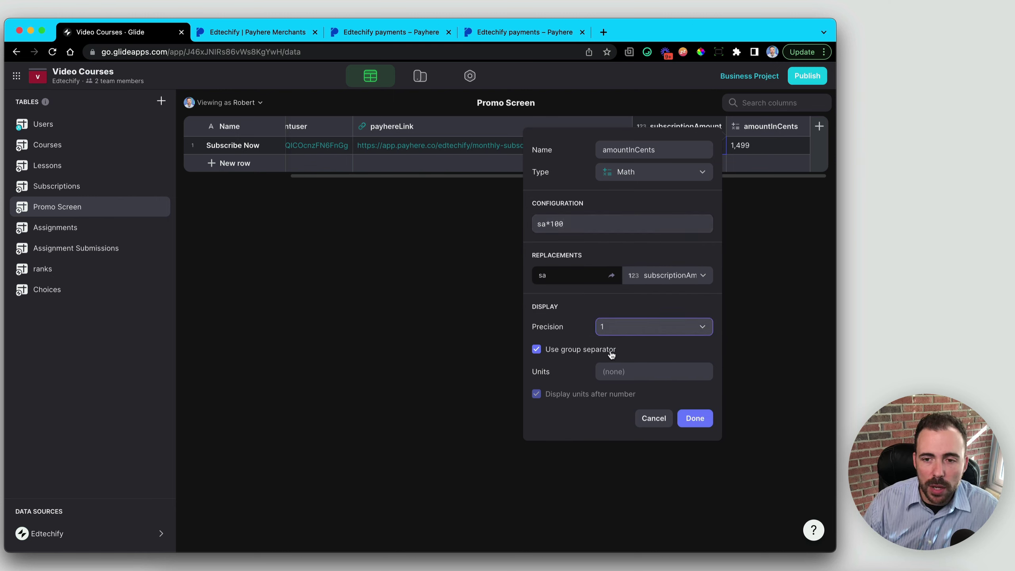
pyautogui.click(570, 354)
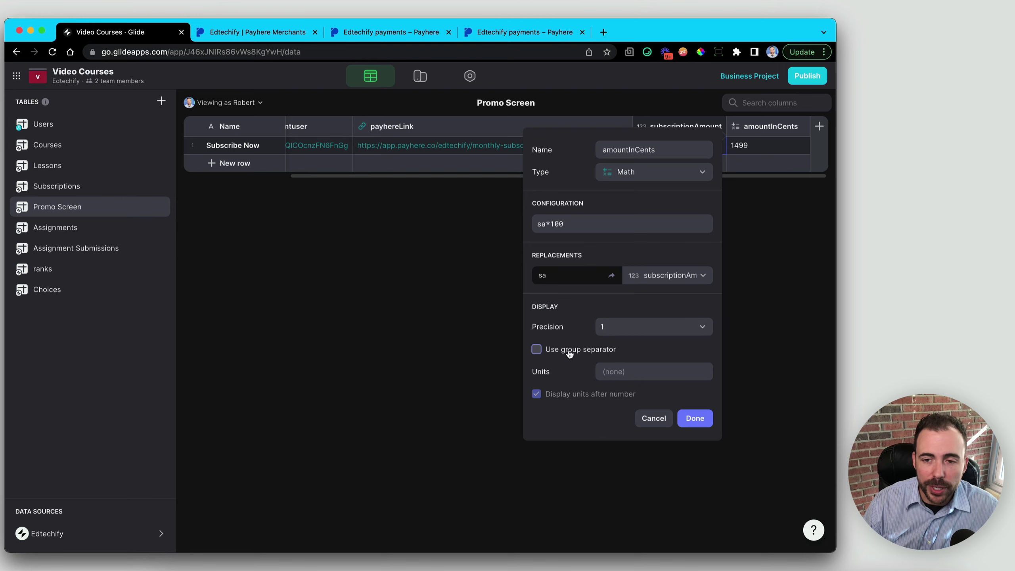
pyautogui.click(695, 417)
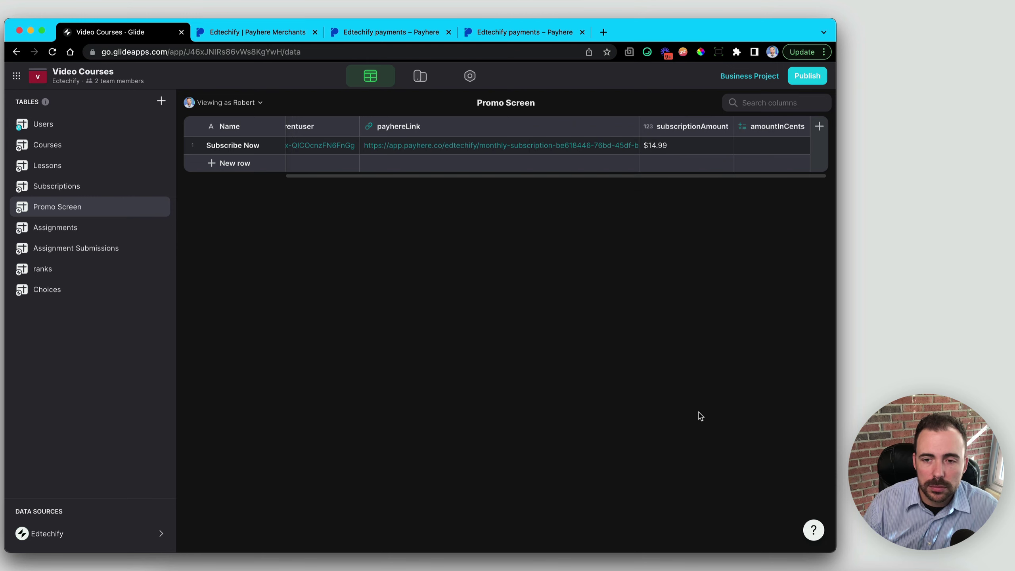
# - Add an amount_in_cents query parameter to the payhereLink column, taking its value from the amountInCents column
pyautogui.doubleClick(569, 135)
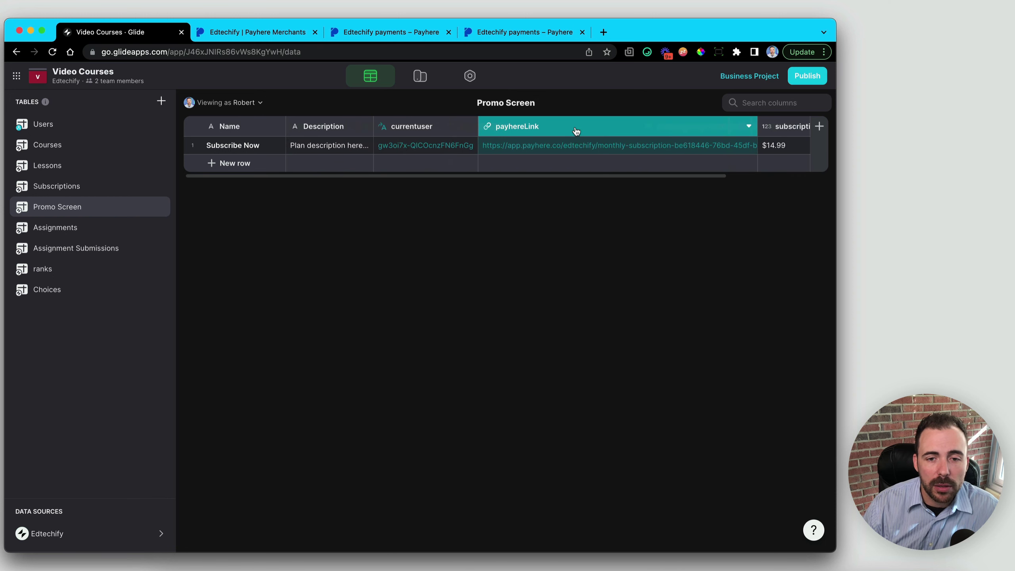
pyautogui.click(315, 395)
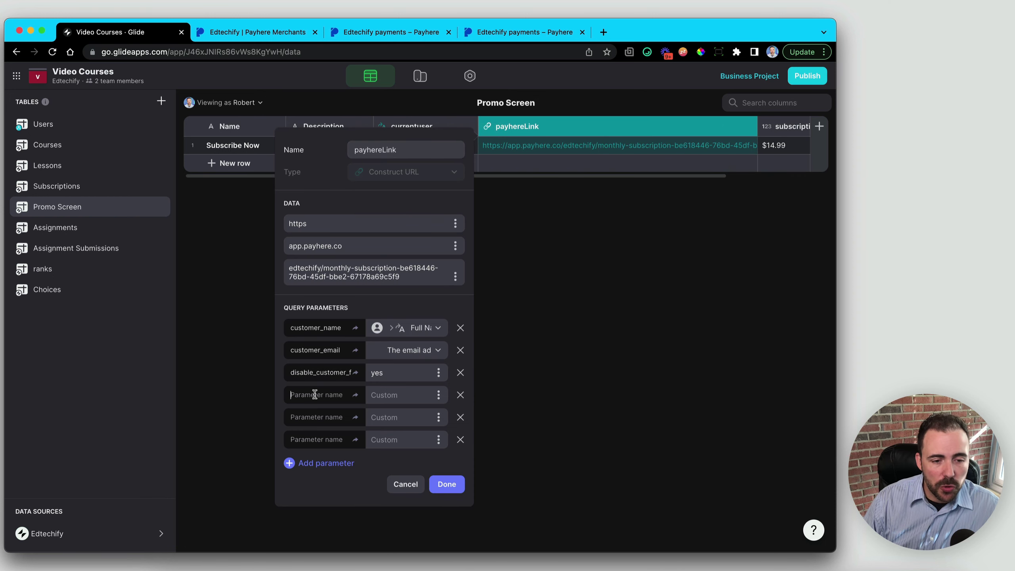
pyautogui.write('amou')
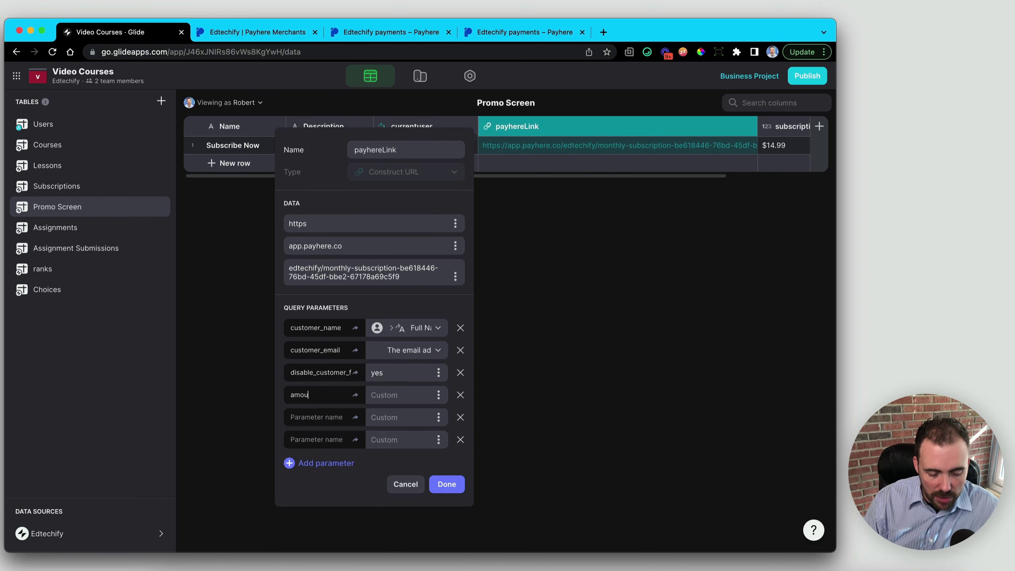
pyautogui.write('nt_in_')
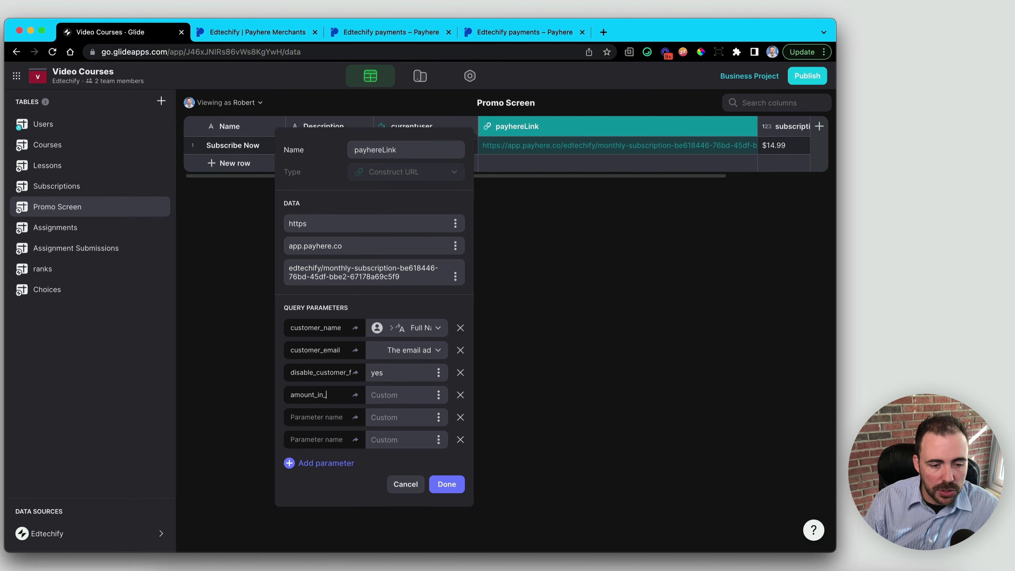
pyautogui.write('cents')
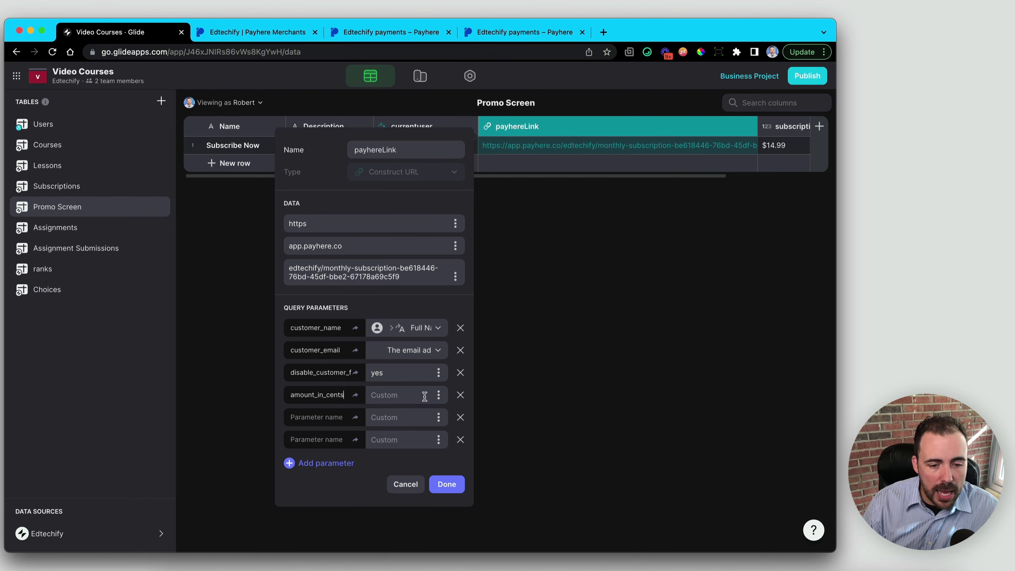
pyautogui.click(438, 395)
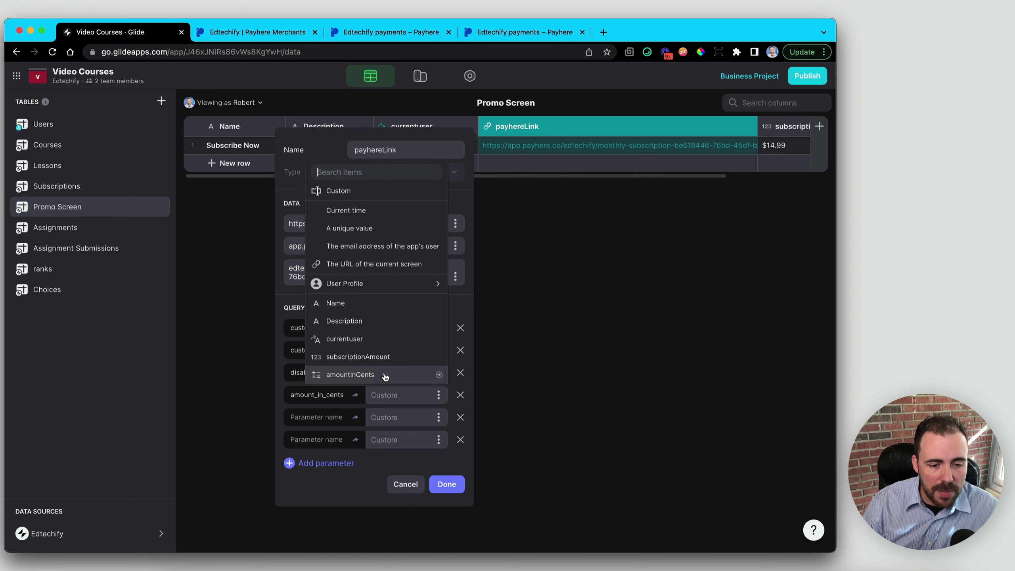
pyautogui.click(368, 376)
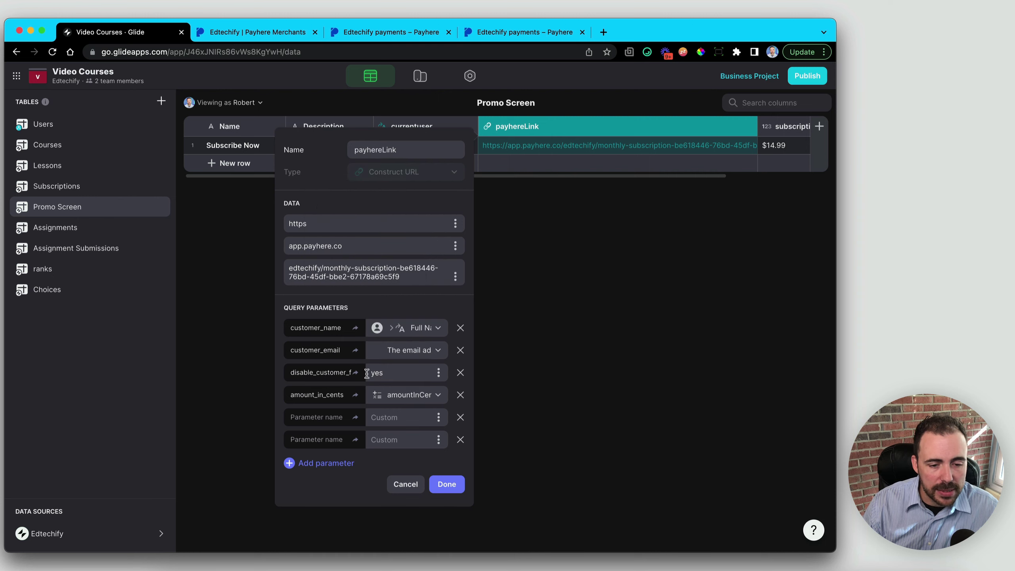
# - Add a hide_amount query parameter with the value yes and save the payhereLink column
pyautogui.click(320, 416)
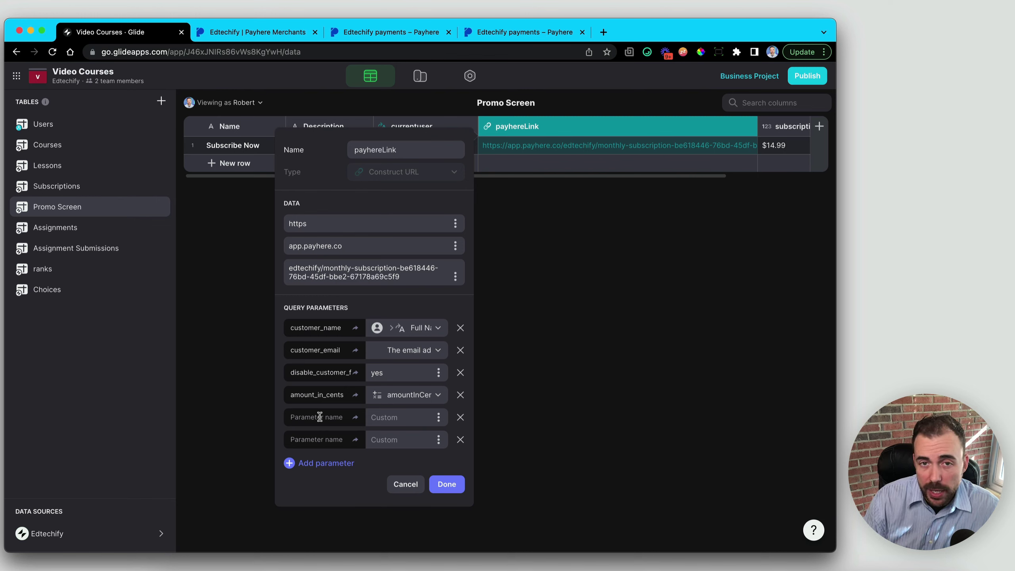
pyautogui.write('h')
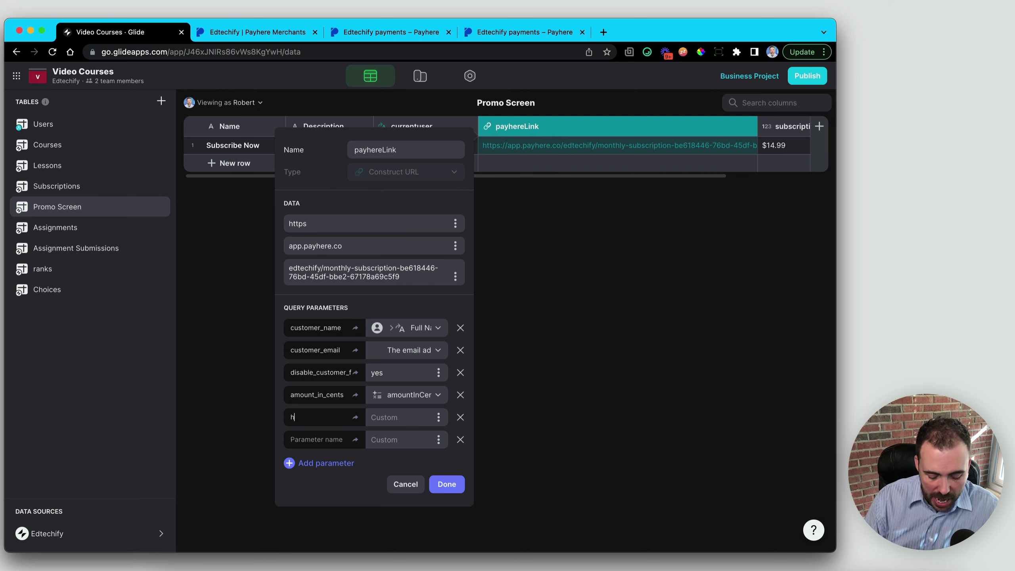
pyautogui.write('ide_amou')
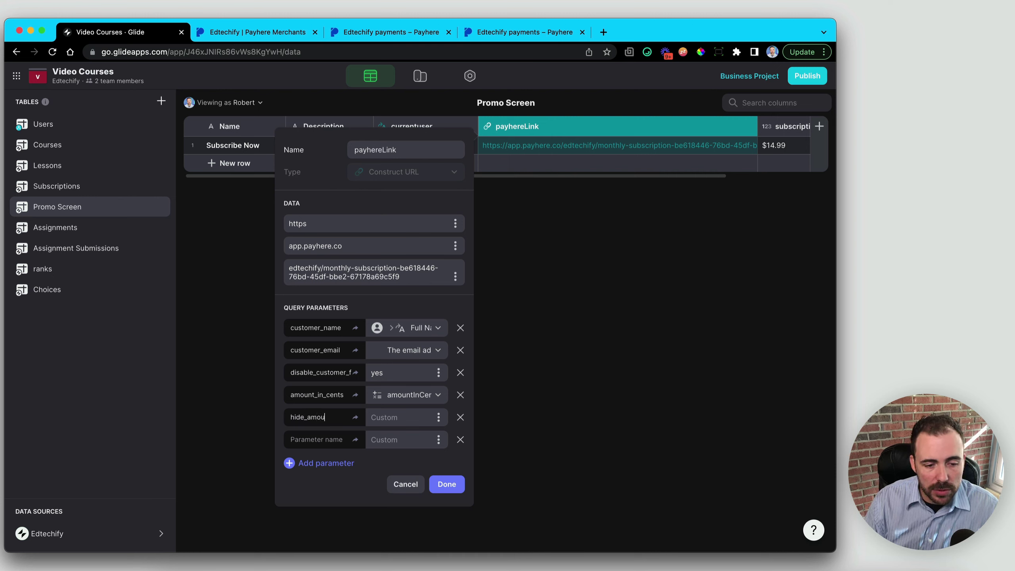
pyautogui.write('ntyes')
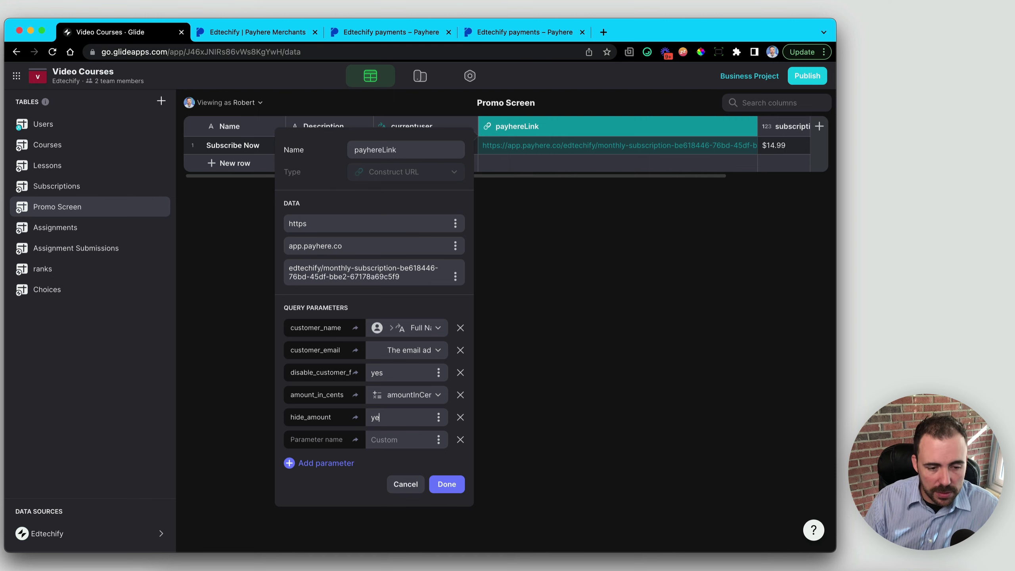
pyautogui.click(447, 485)
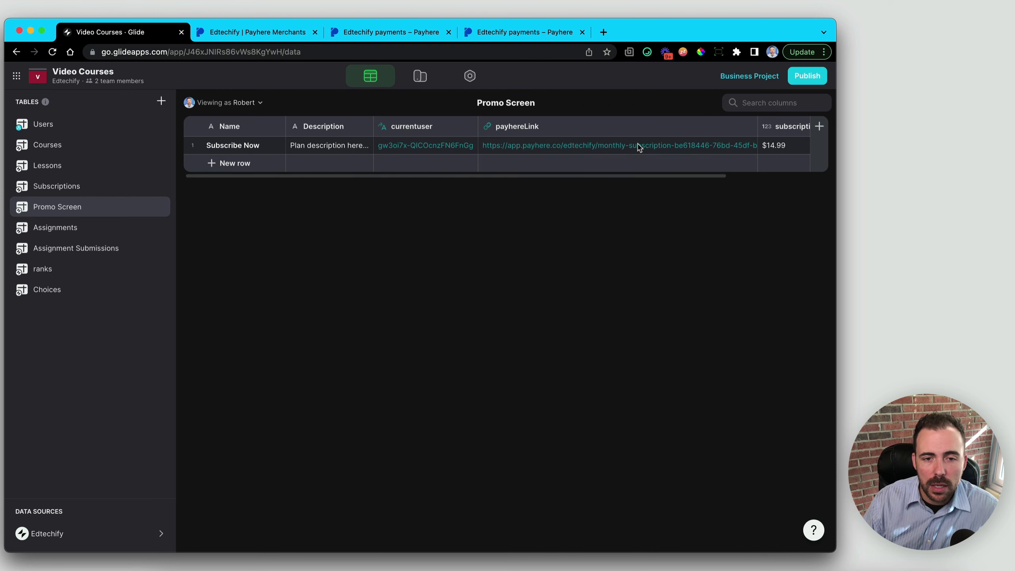
# - Open the Subscribe Now row's payhereLink URL in a new browser tab and check the monthly price and customer details
pyautogui.click(545, 147)
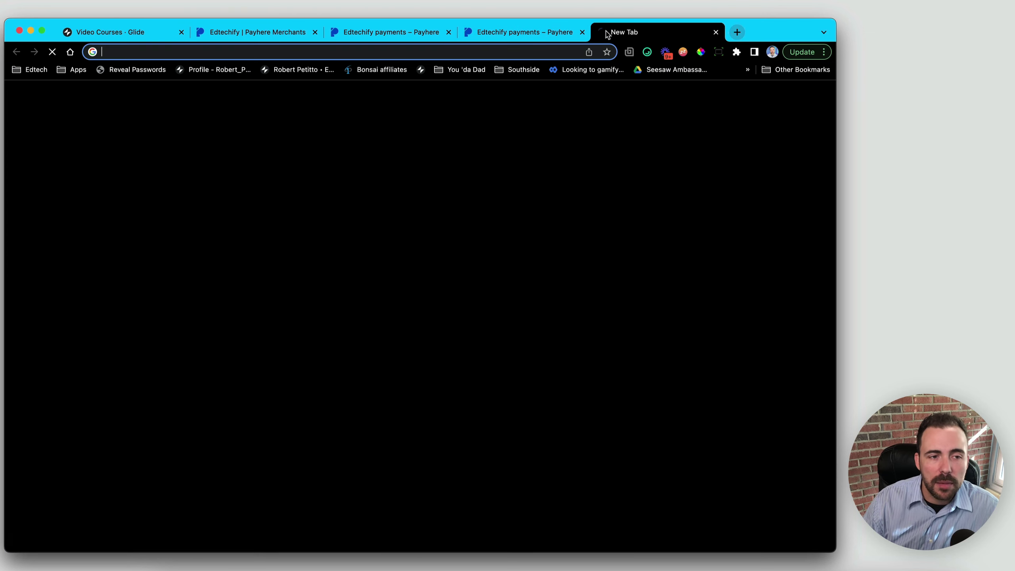
pyautogui.click(605, 33)
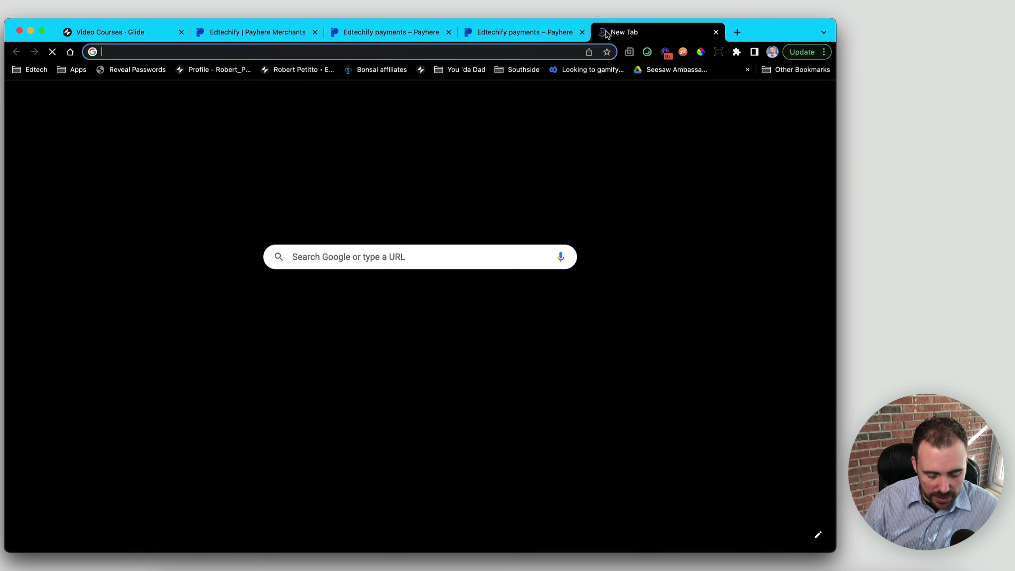
pyautogui.press('super+v')
pyautogui.press('Return')
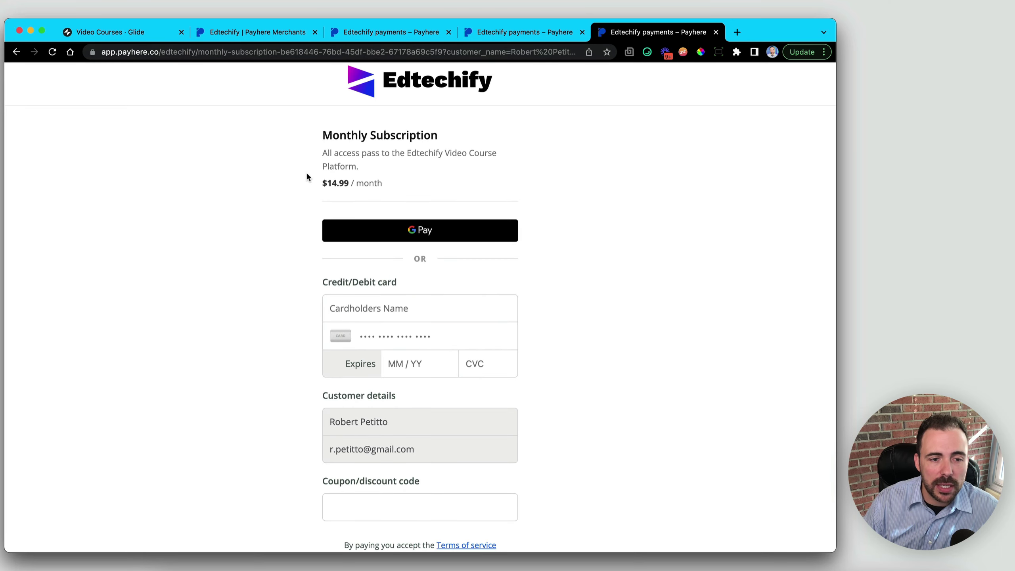
pyautogui.moveTo(307, 182); pyautogui.dragTo(407, 186)
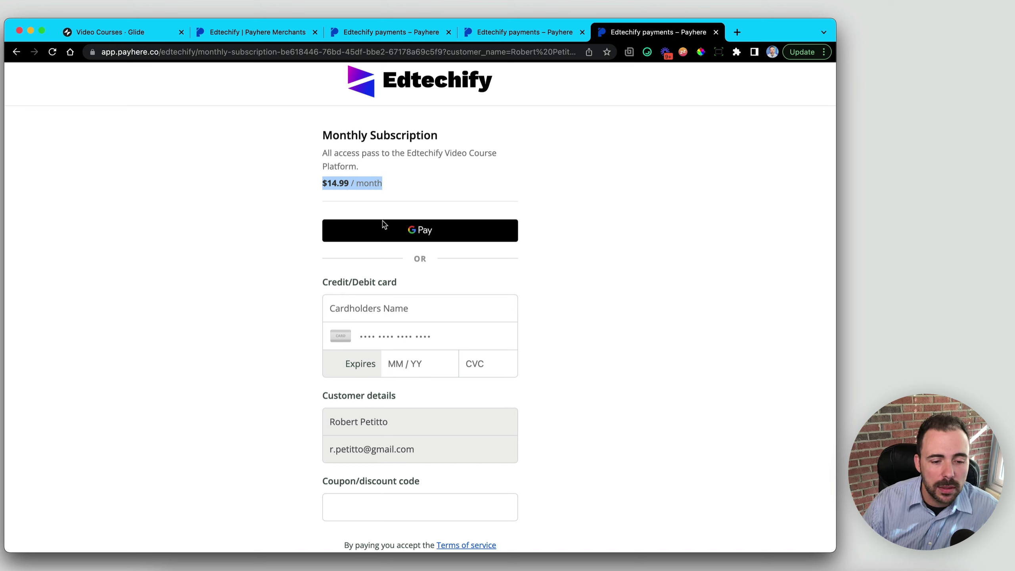
pyautogui.moveTo(336, 423); pyautogui.dragTo(359, 422)
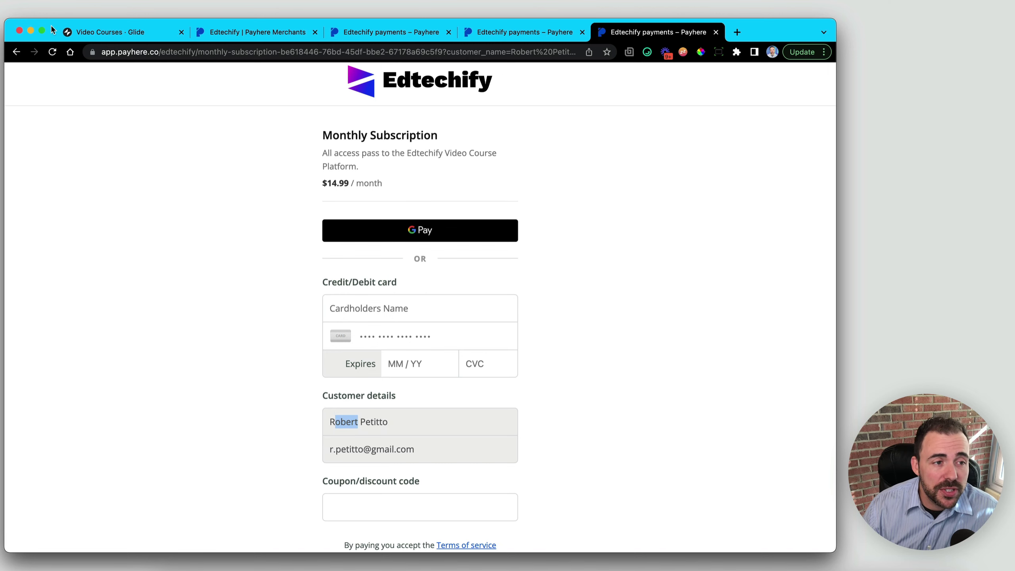
# - Return to Glide and add two query parameters named link_title and link_description to the payhereLink column
pyautogui.click(68, 31)
pyautogui.doubleClick(530, 125)
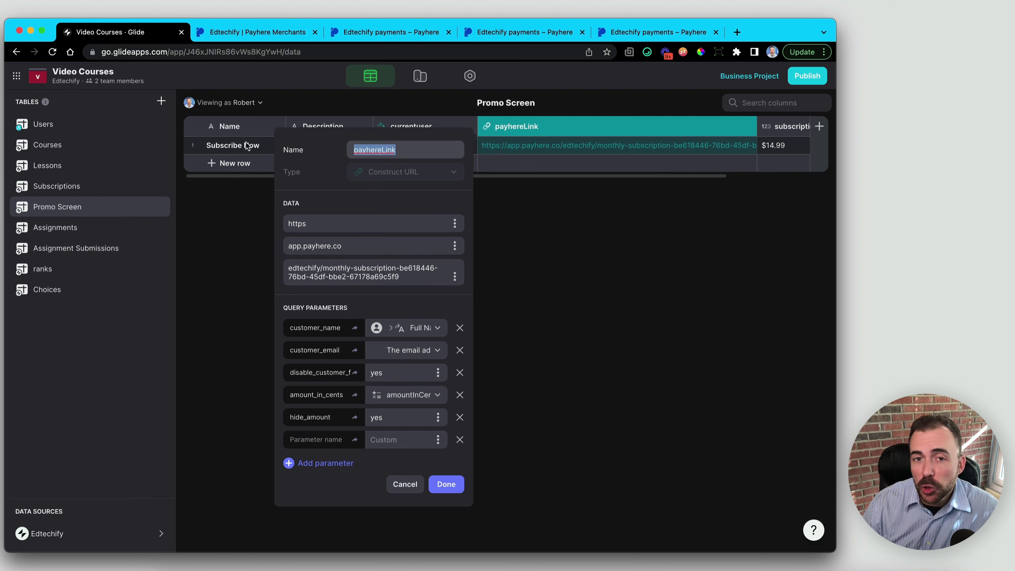
pyautogui.click(322, 463)
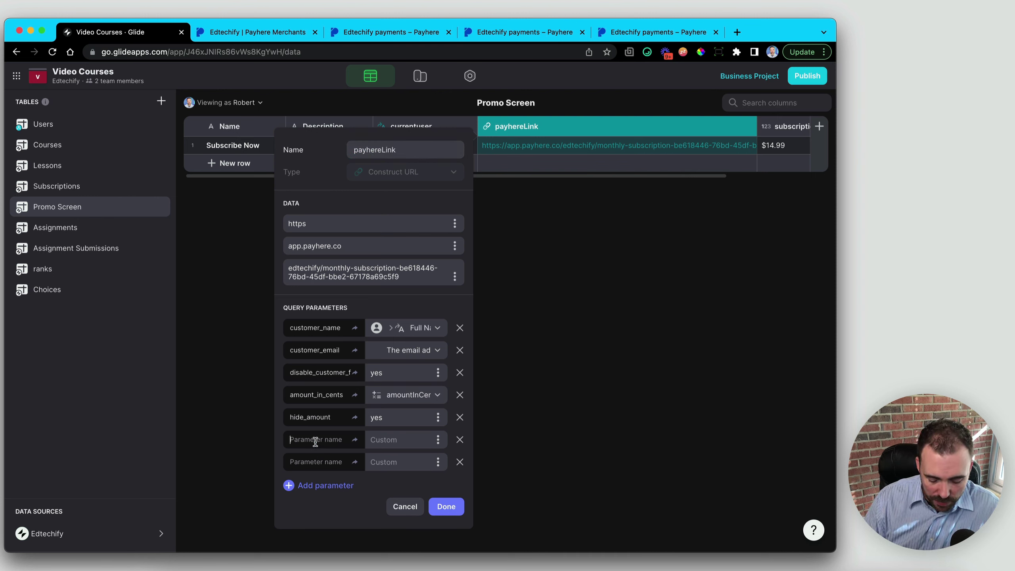
pyautogui.write('link_')
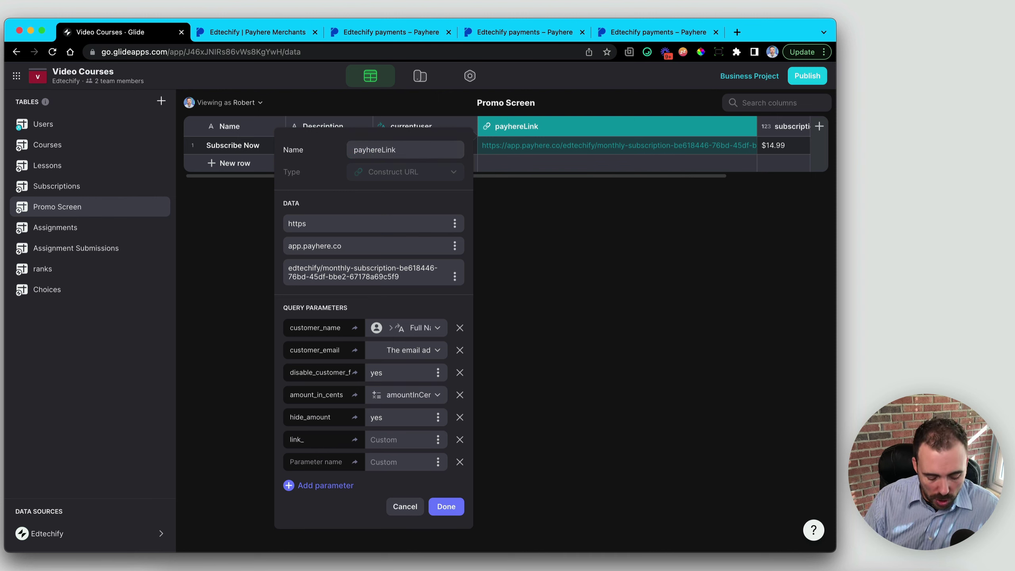
pyautogui.write('title')
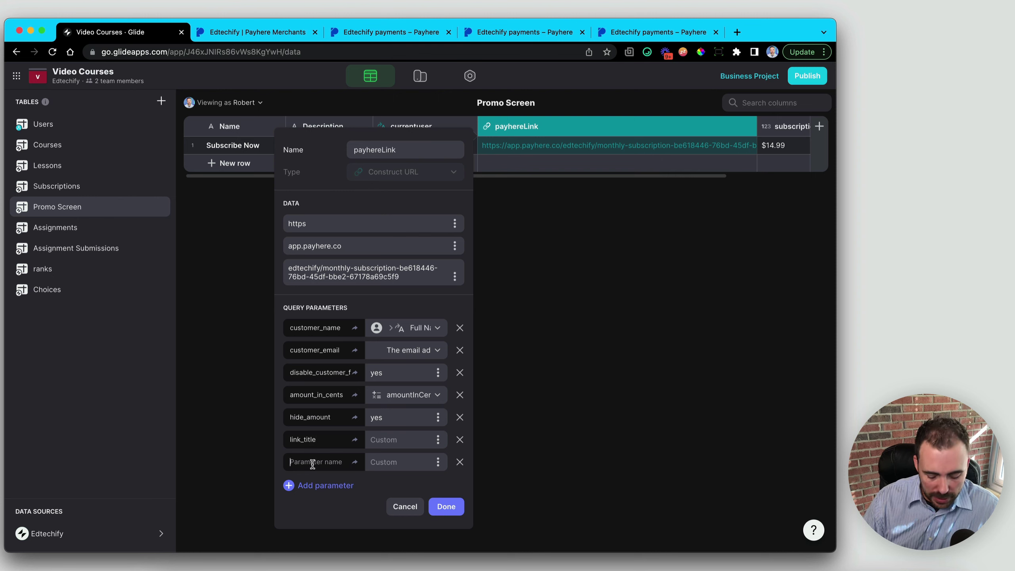
pyautogui.write('link_description')
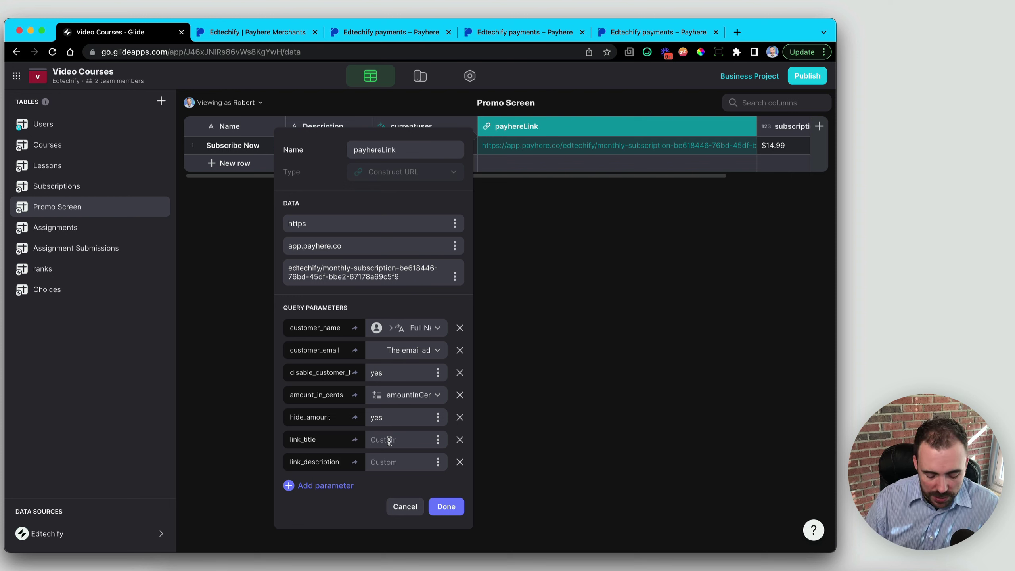
# - Set link_title to "My Awesome Link" and link_description to "Subscribe Now", and save the payhereLink column
pyautogui.click(389, 440)
pyautogui.write('My Awesome ')
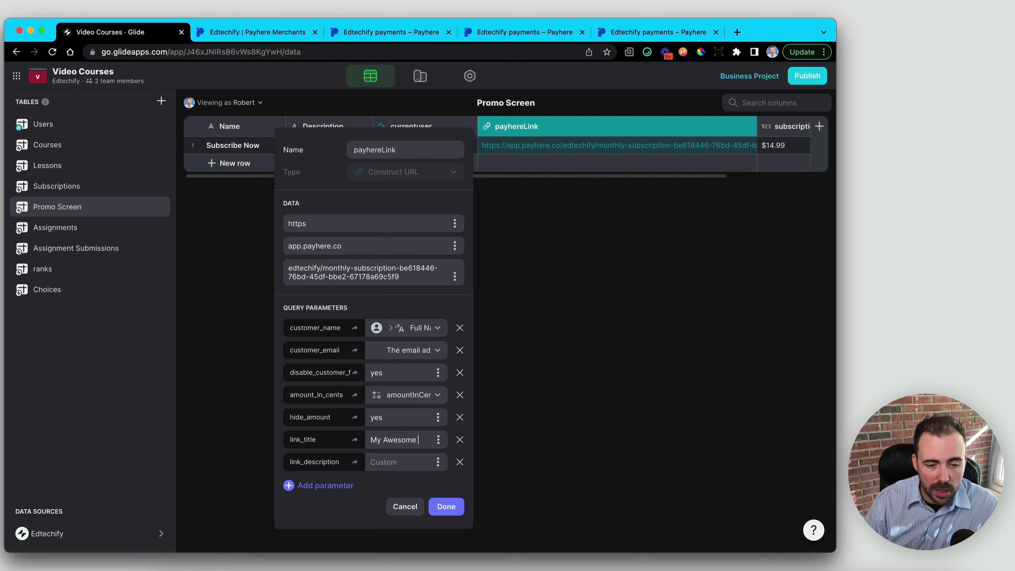
pyautogui.write('Link')
pyautogui.click(389, 474)
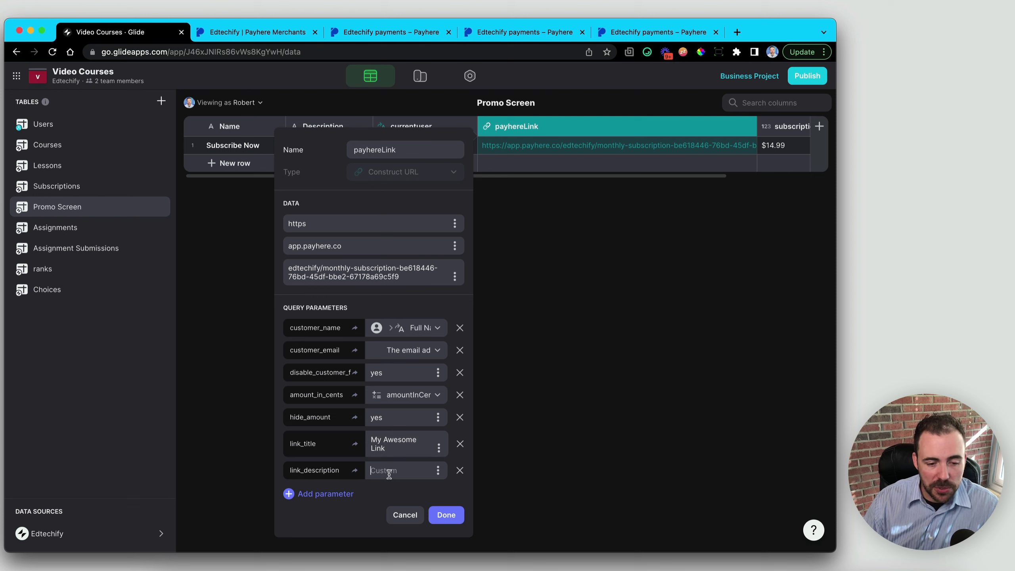
pyautogui.write('subscrib')
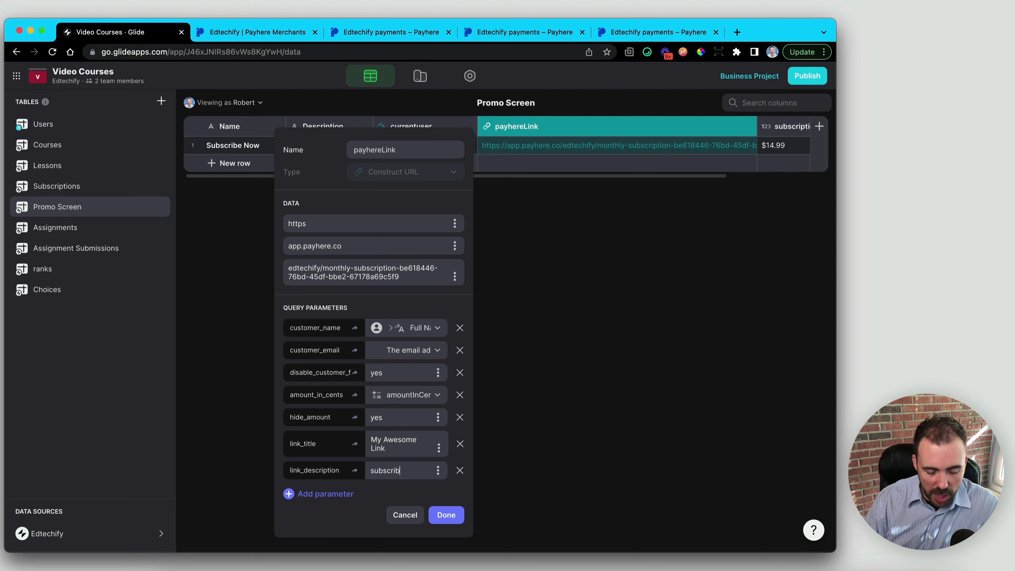
pyautogui.write('e Now')
pyautogui.click(371, 471)
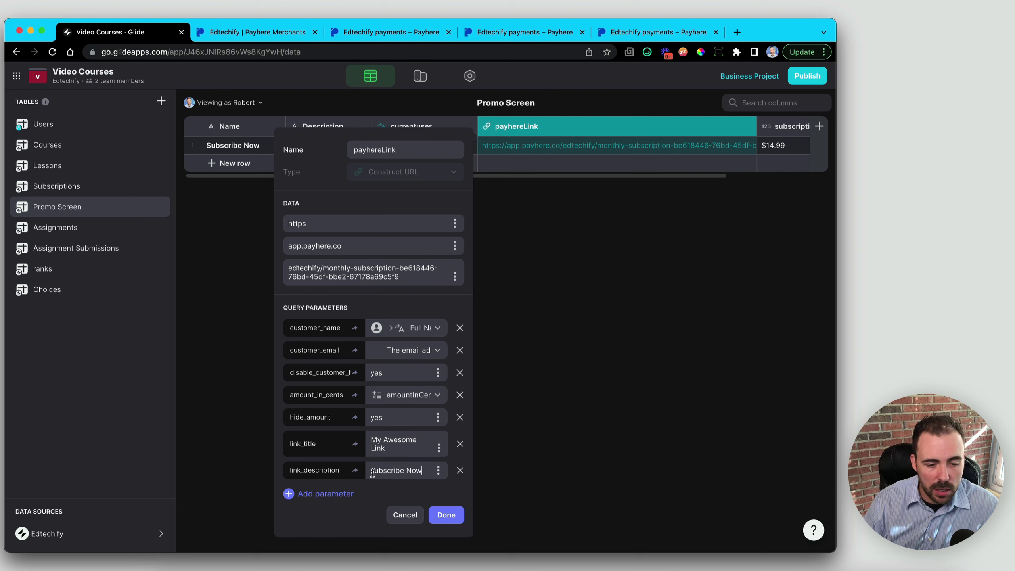
pyautogui.write('S')
pyautogui.press('Delete')
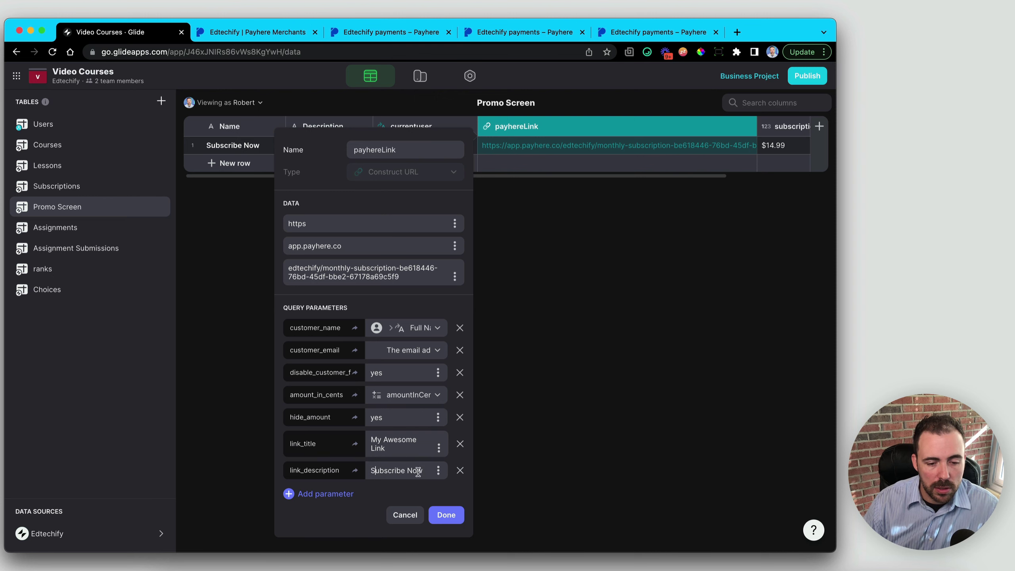
pyautogui.click(446, 515)
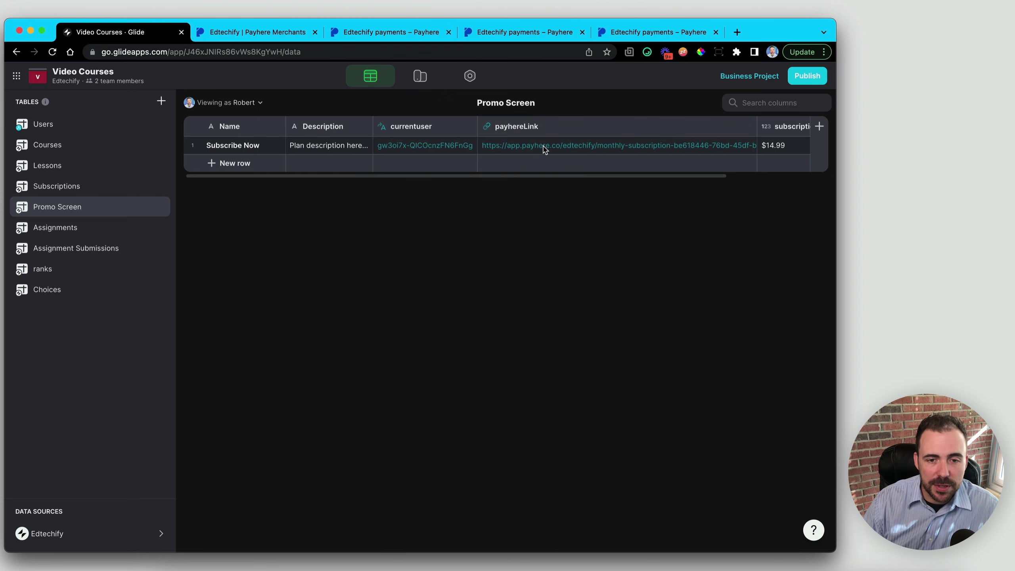
# - Open the updated payhereLink URL in a new browser tab and check the payment page's title and description
pyautogui.click(543, 148)
pyautogui.click(738, 32)
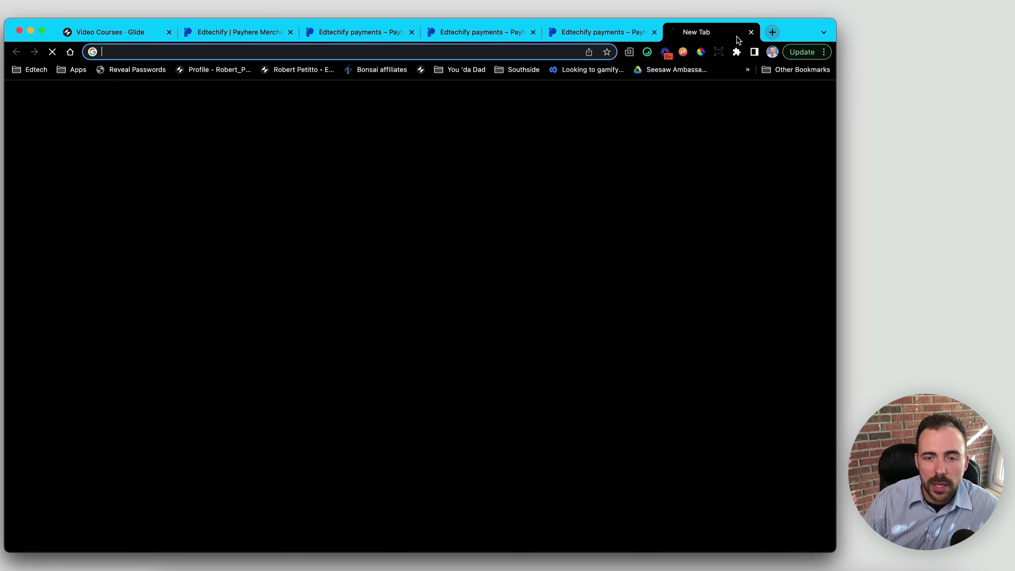
pyautogui.press('super+v')
pyautogui.press('Return')
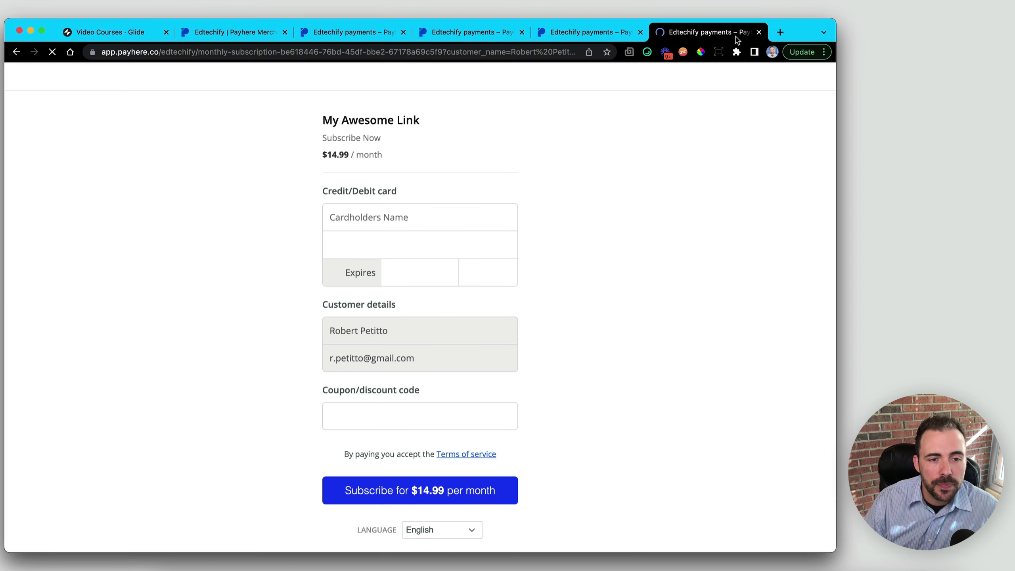
pyautogui.moveTo(463, 112); pyautogui.dragTo(484, 141)
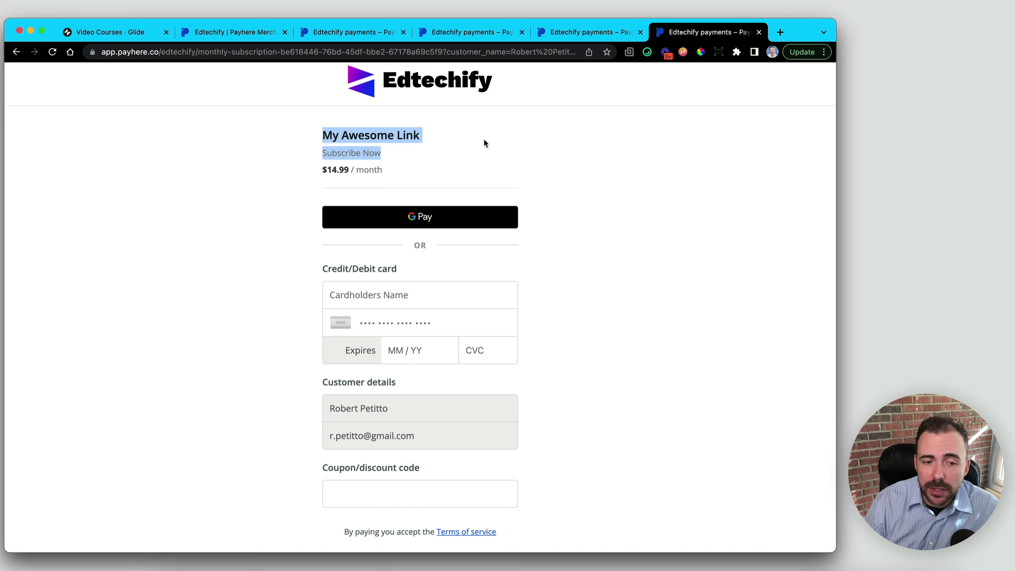
# - Return to Glide, remove the link_title and link_description query parameters from the payhereLink column, and save it
pyautogui.click(144, 34)
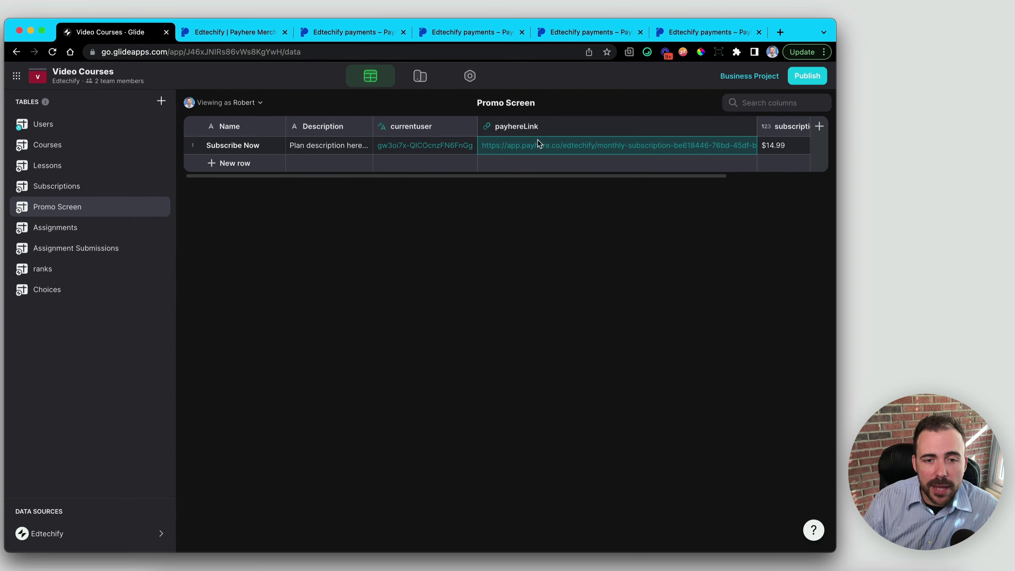
pyautogui.doubleClick(525, 146)
pyautogui.click(460, 447)
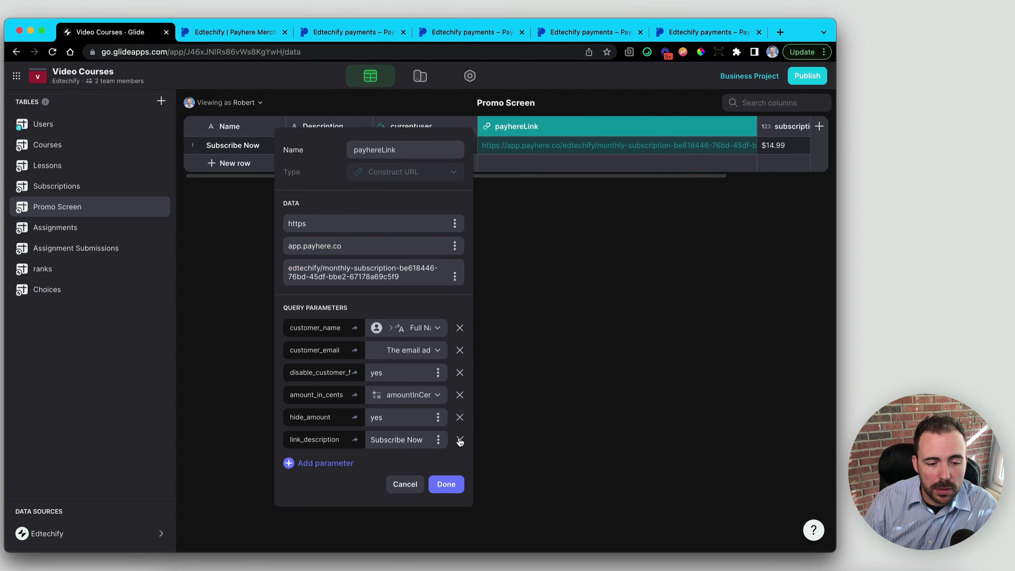
pyautogui.click(460, 442)
pyautogui.click(446, 461)
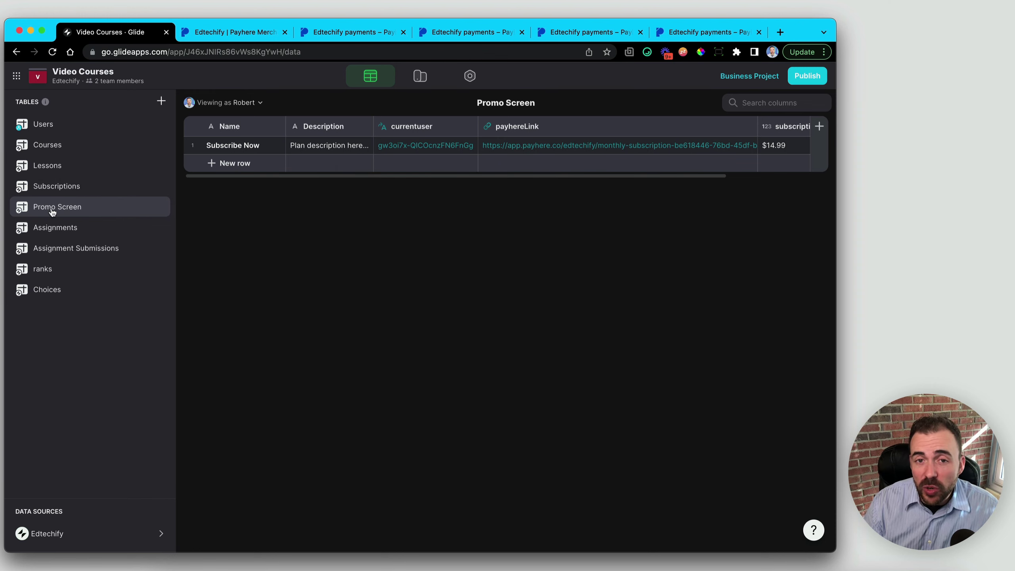
pyautogui.click(543, 151)
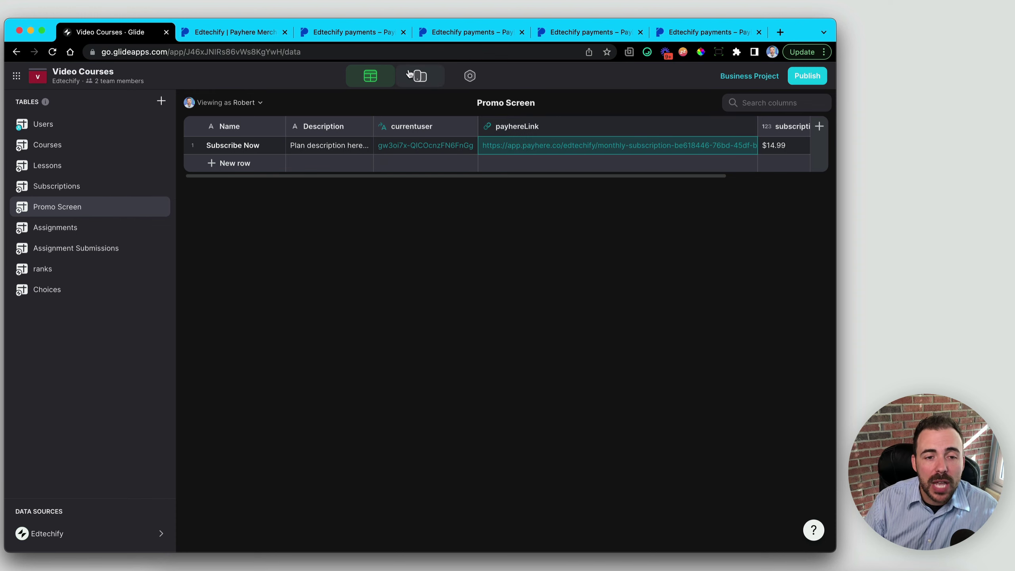
# - Switch to the layout editor and open the Notability course's details screen from the Courses collection
pyautogui.click(421, 77)
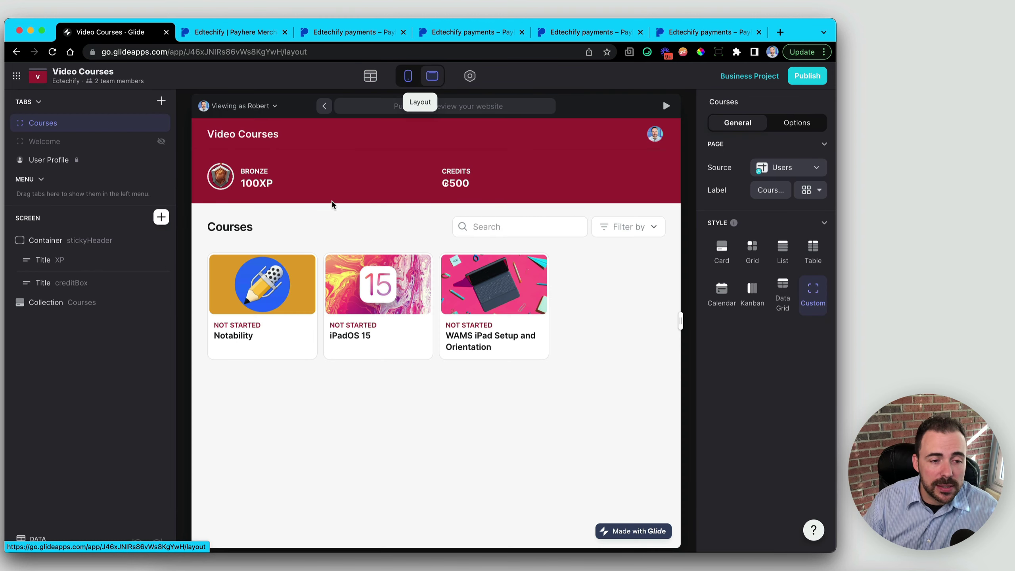
pyautogui.click(243, 305)
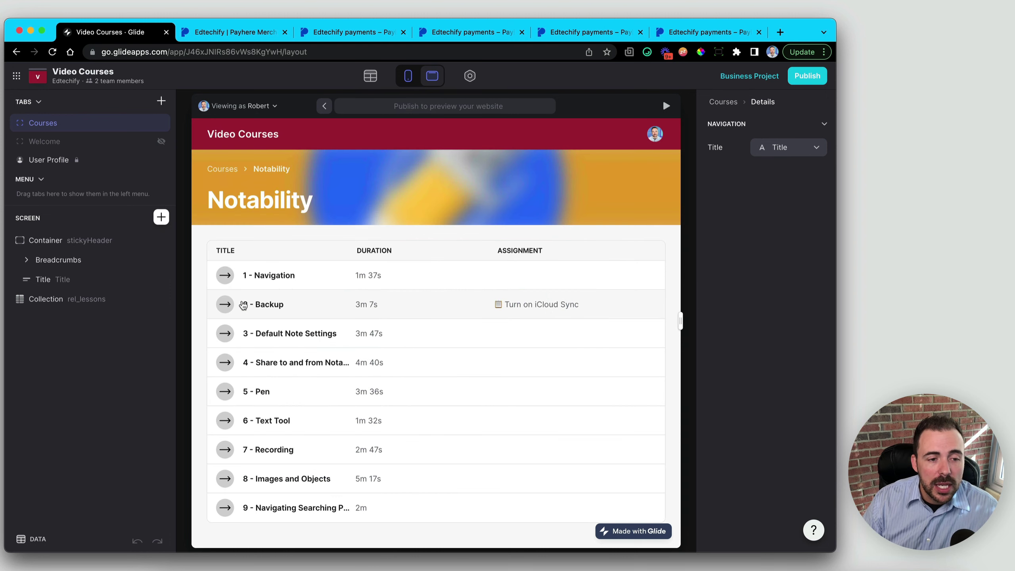
pyautogui.click(227, 173)
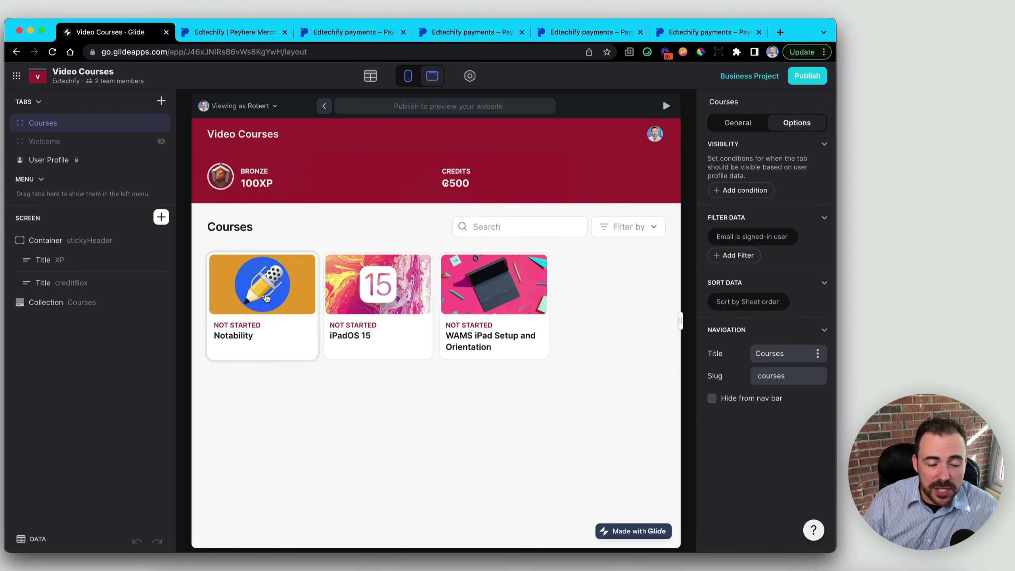
pyautogui.click(273, 306)
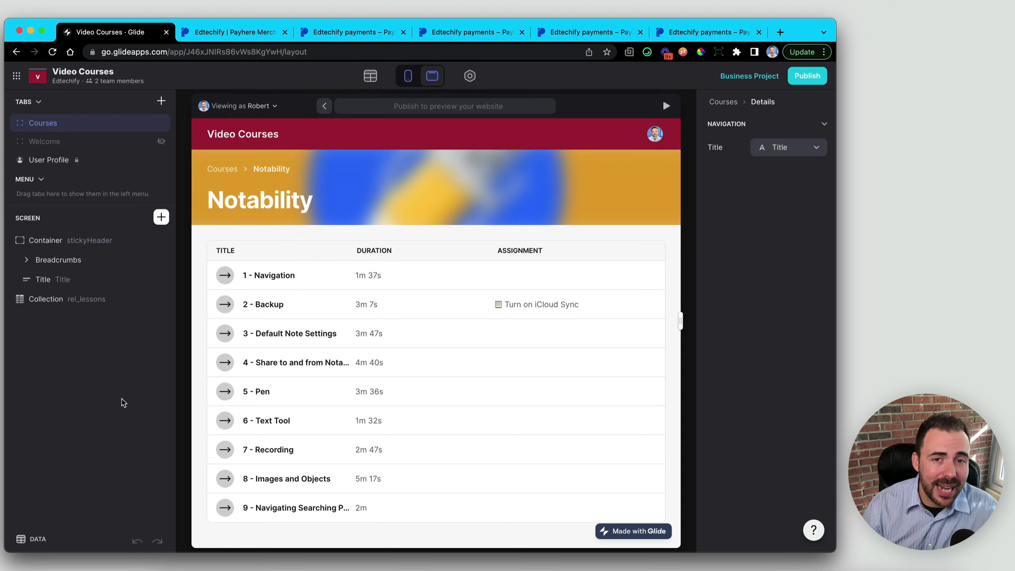
# - Add a Button Block between the header container and the lessons collection on the Notability screen
pyautogui.click(161, 217)
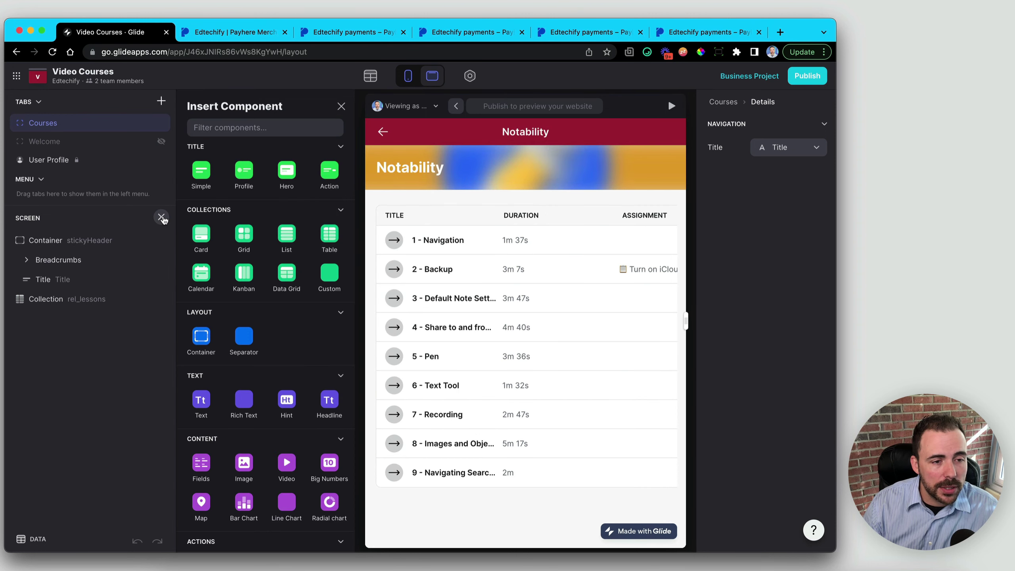
pyautogui.write('but')
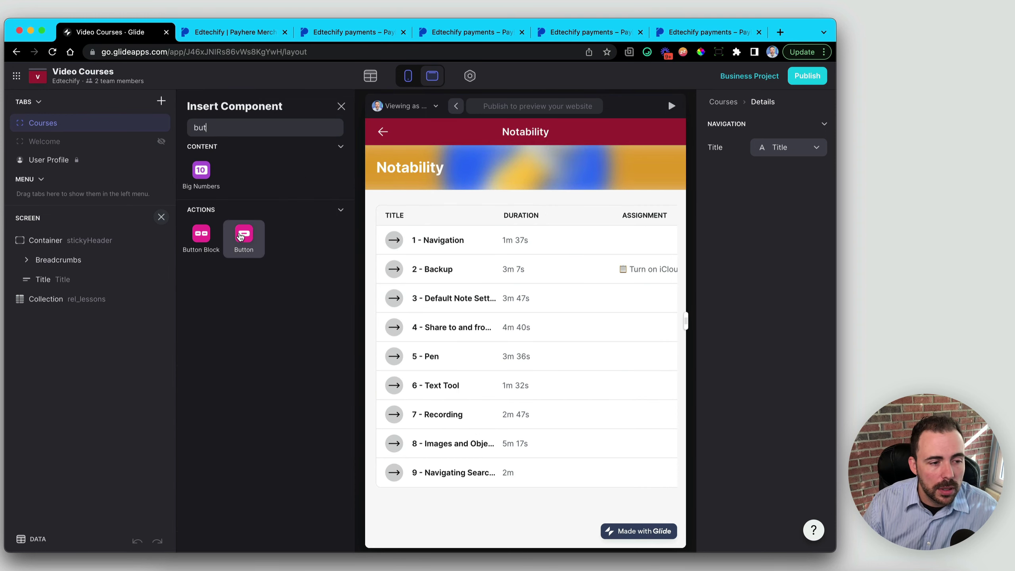
pyautogui.moveTo(243, 236); pyautogui.dragTo(101, 297)
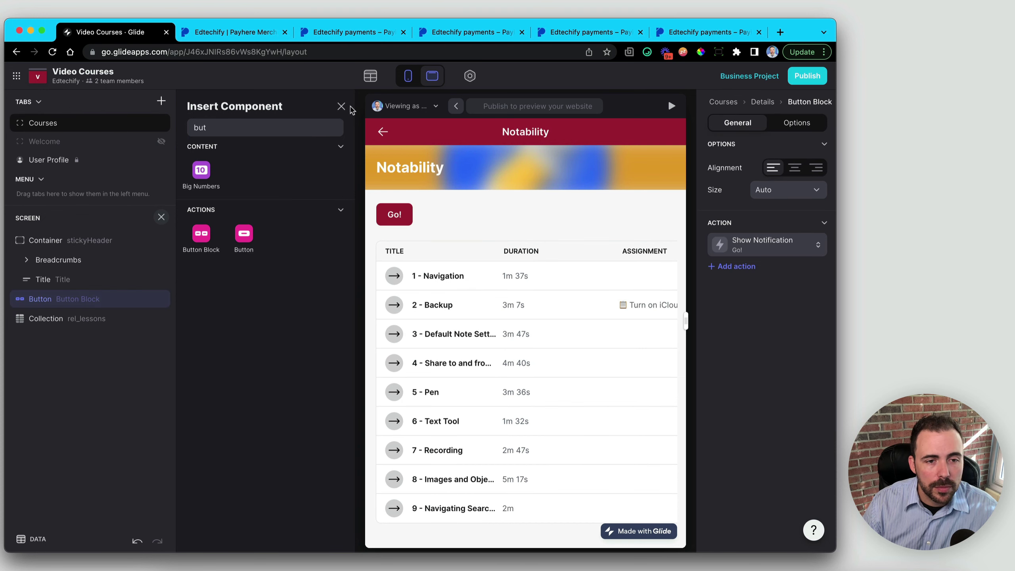
pyautogui.click(341, 106)
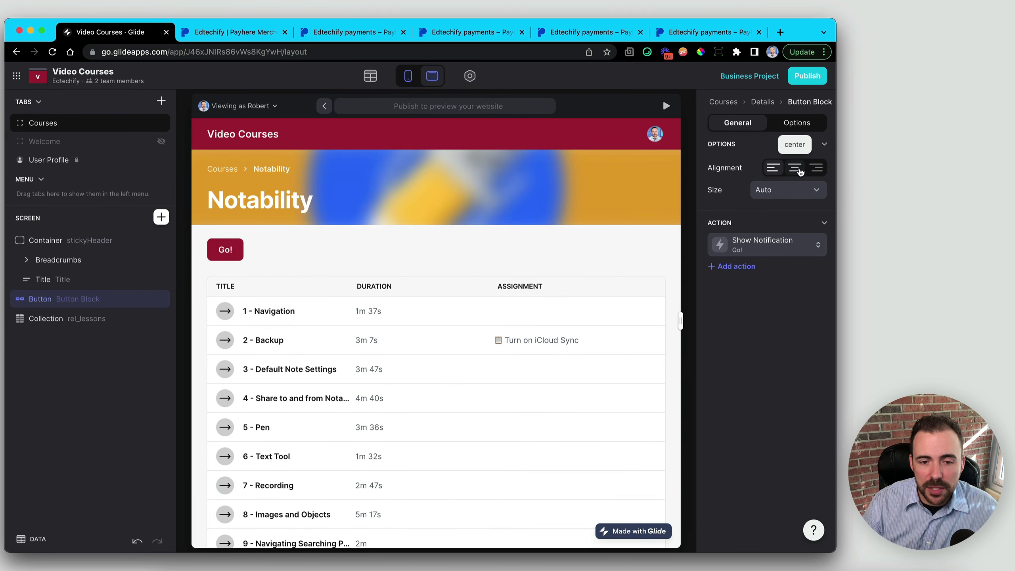
# - Center the button block and set its size to Wide
pyautogui.click(795, 169)
pyautogui.click(775, 244)
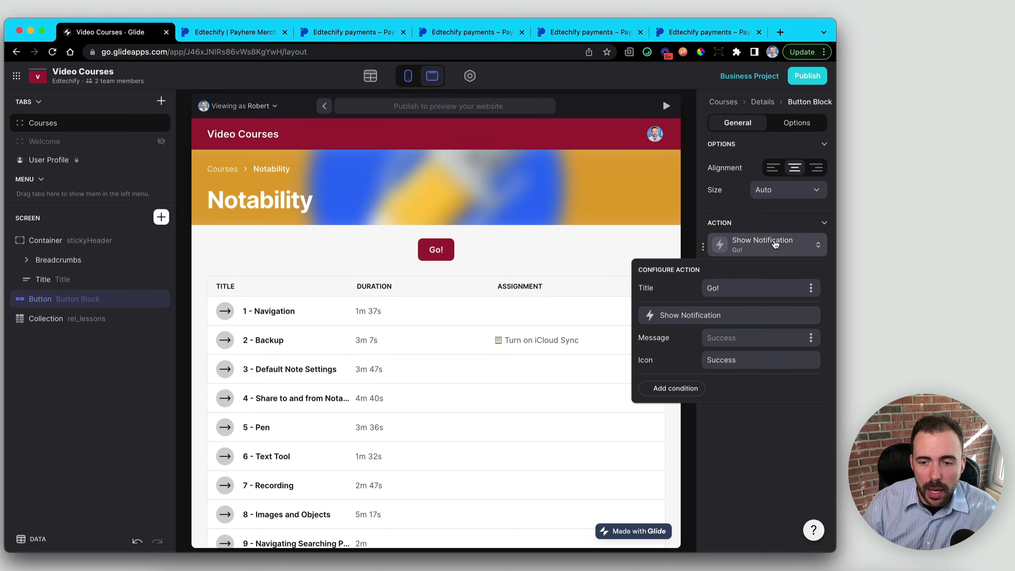
pyautogui.click(786, 189)
pyautogui.click(759, 226)
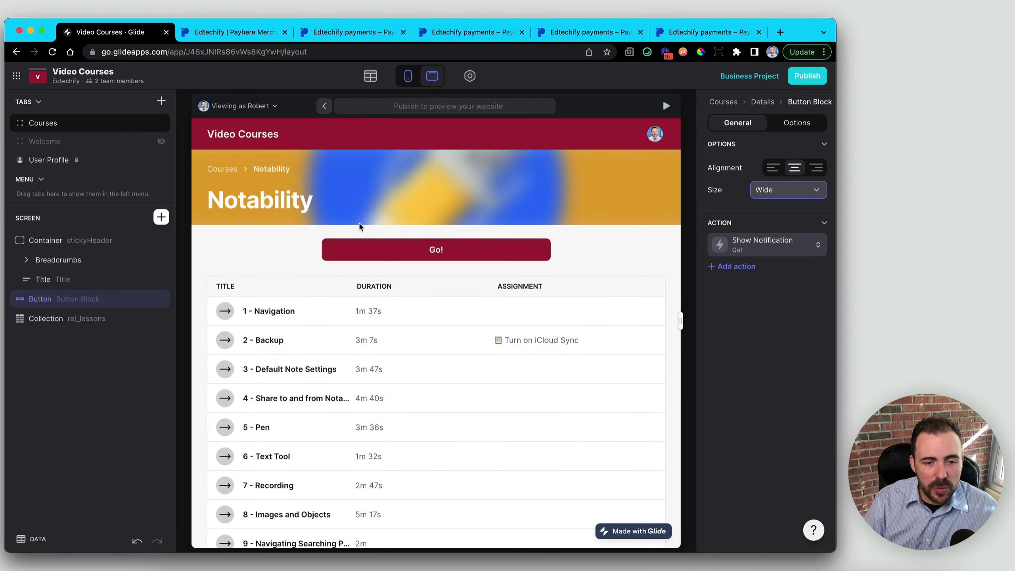
# - Add a Container above the lessons collection, place the button block inside it, and select the container
pyautogui.click(161, 217)
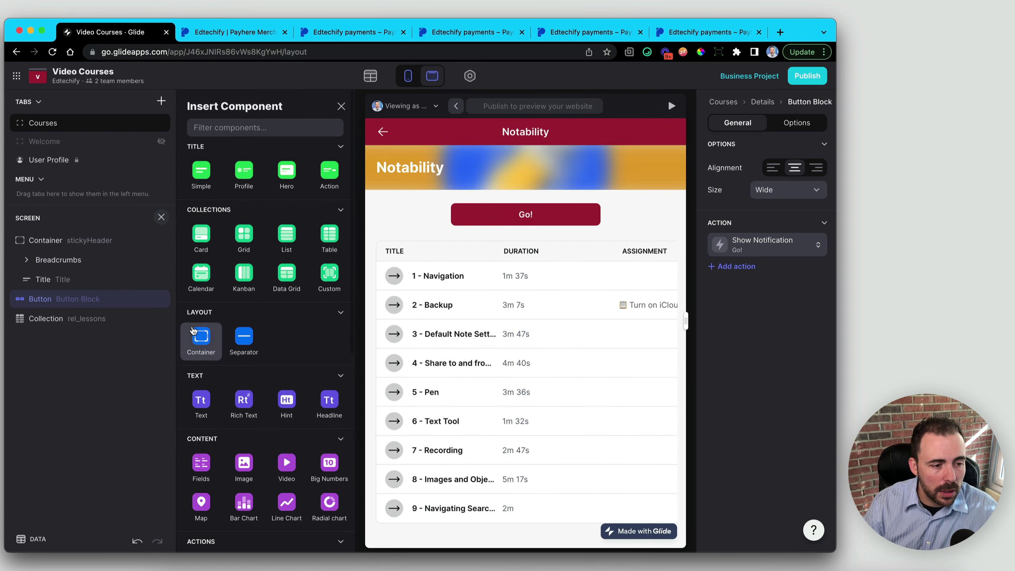
pyautogui.moveTo(201, 338); pyautogui.dragTo(60, 319)
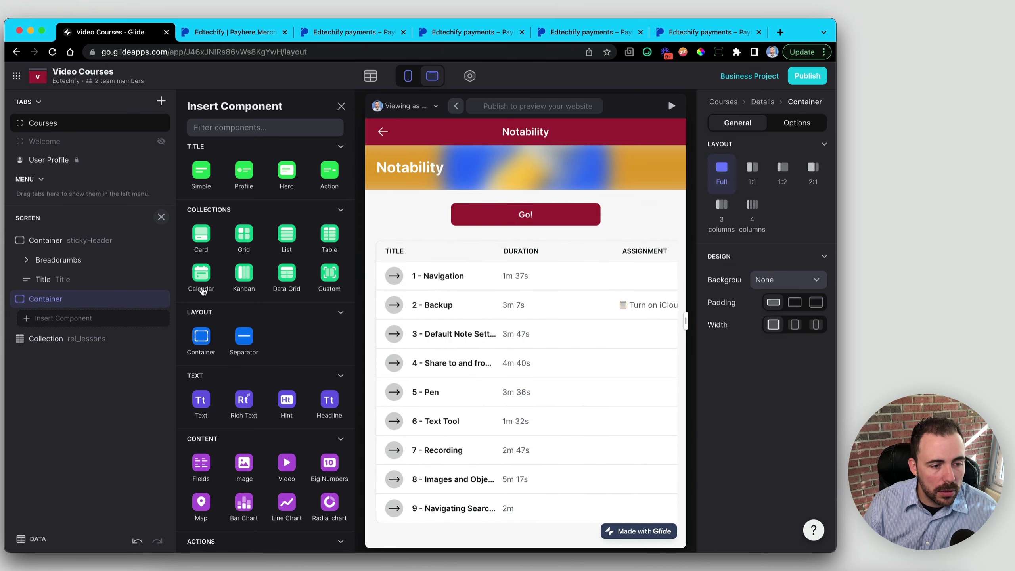
pyautogui.click(341, 106)
pyautogui.click(48, 298)
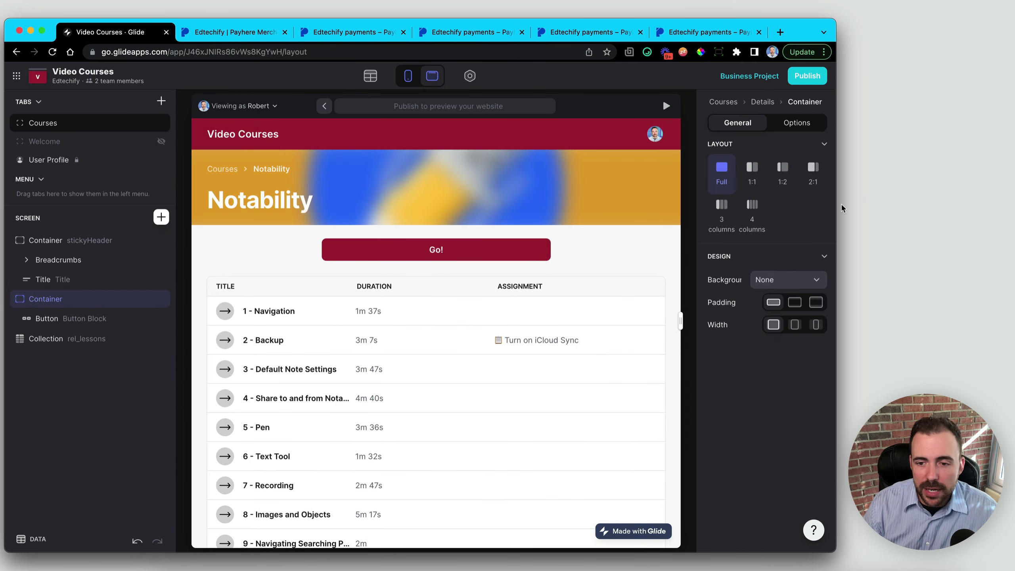
# - Try the Accent, Highlight and Card backgrounds on the button's container
pyautogui.click(775, 284)
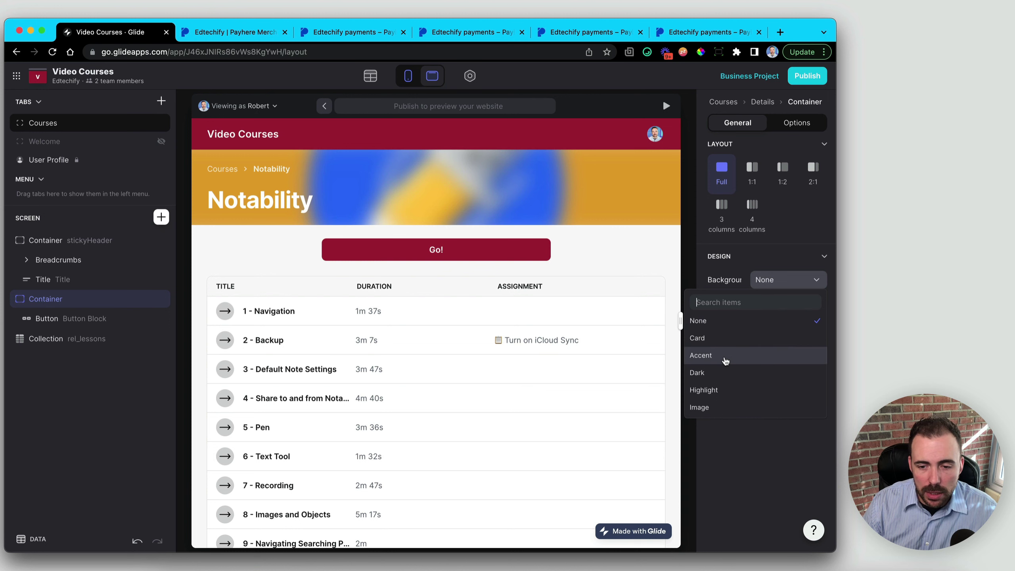
pyautogui.click(726, 355)
pyautogui.click(791, 280)
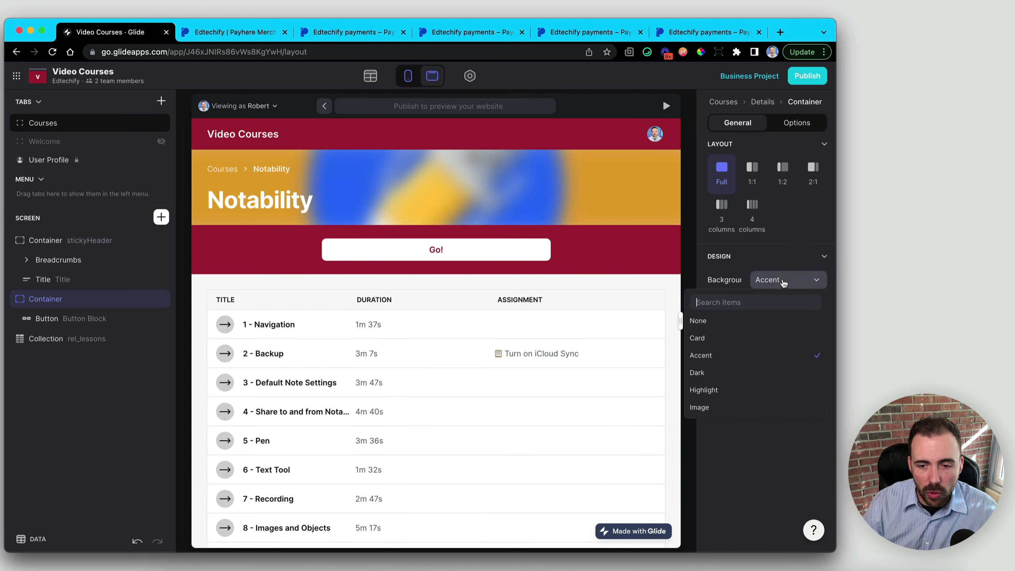
pyautogui.click(741, 391)
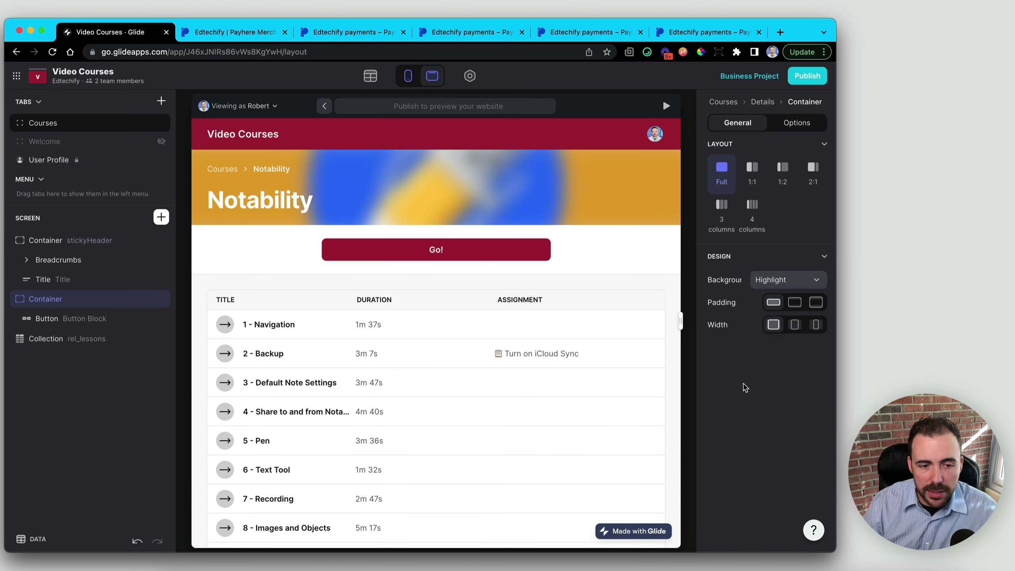
pyautogui.click(756, 280)
pyautogui.click(741, 339)
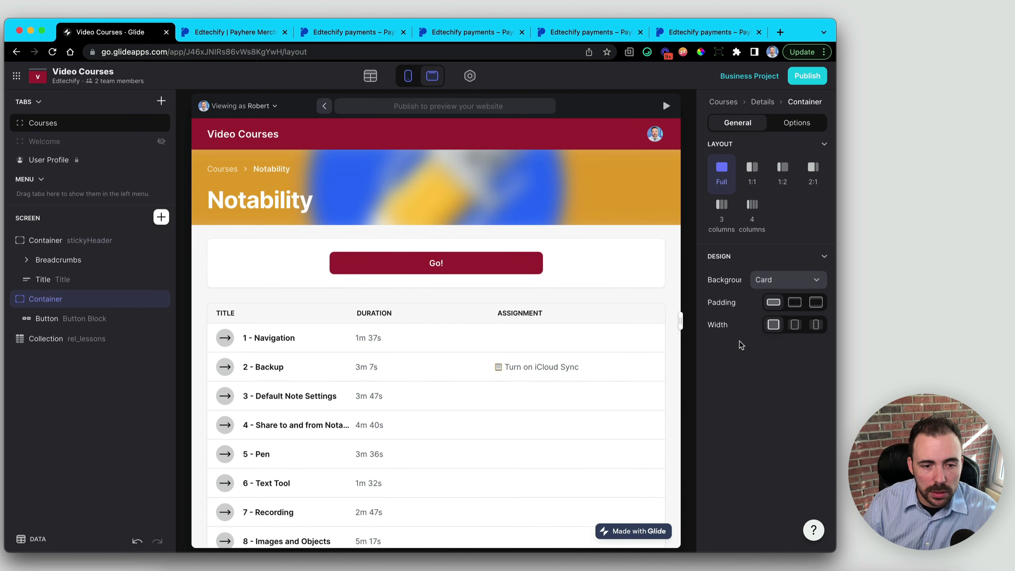
# - Set the container's background to Accent and its padding to the largest option
pyautogui.click(759, 280)
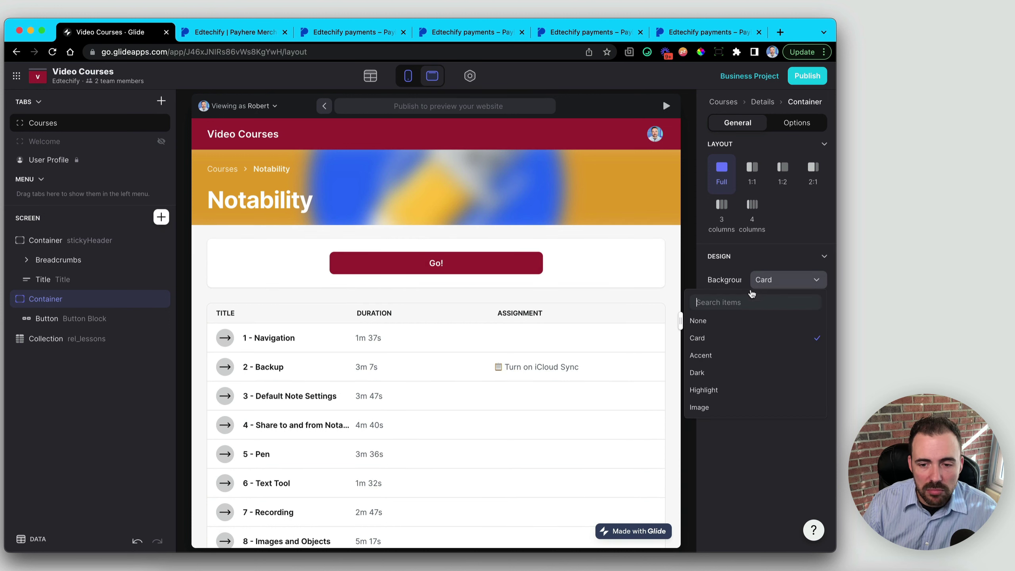
pyautogui.click(731, 356)
pyautogui.click(816, 303)
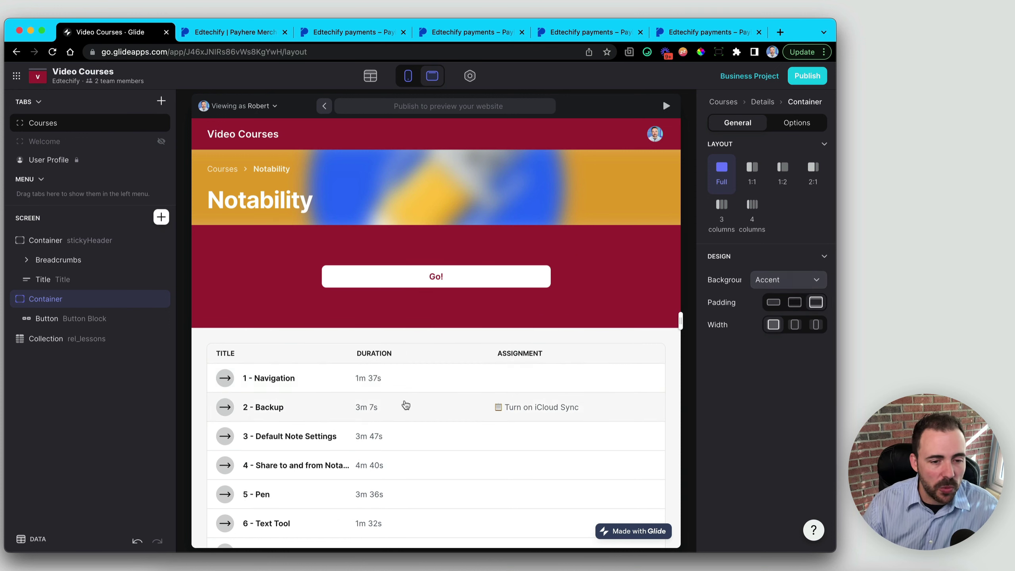
# - Set the button action's title to "Subscribe to access course content"
pyautogui.click(393, 287)
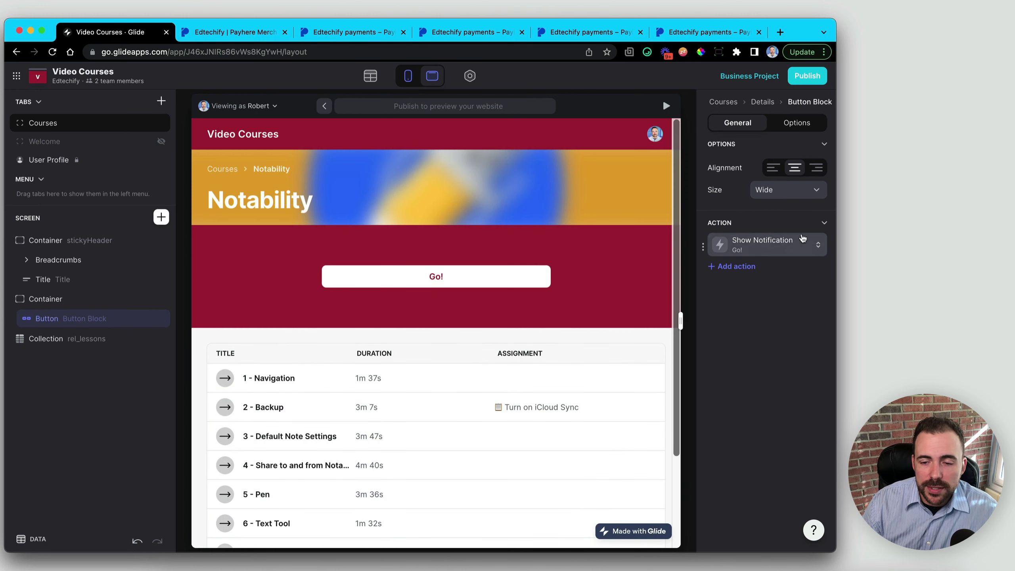
pyautogui.click(803, 238)
pyautogui.write('Subs')
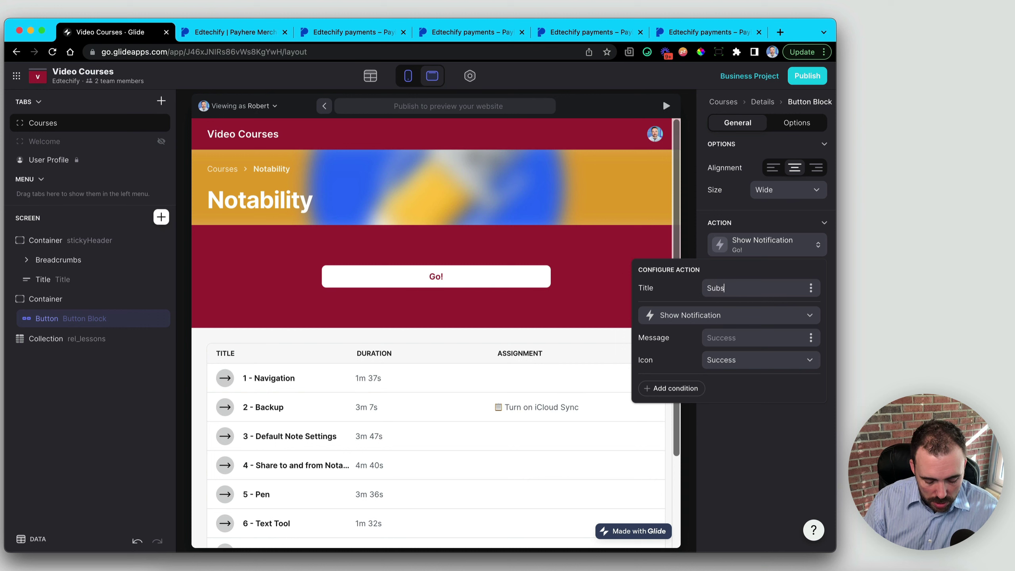
pyautogui.write('cribe to a')
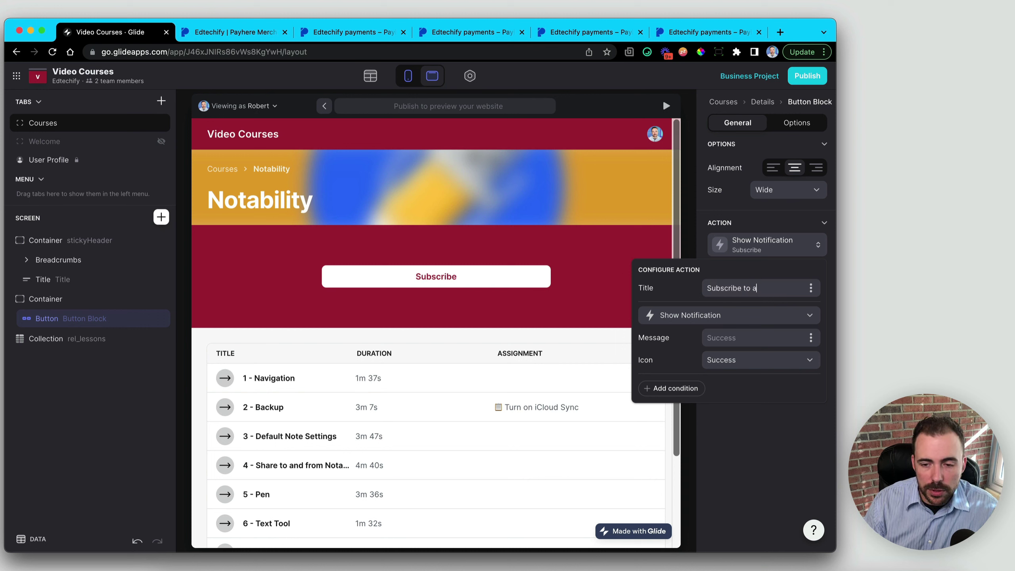
pyautogui.write('ccess cour')
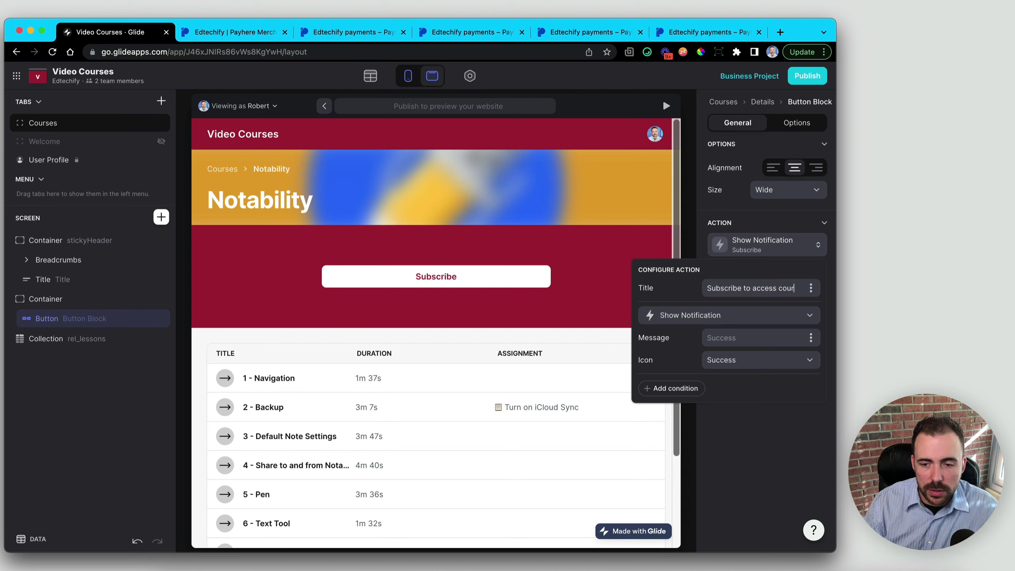
pyautogui.write('se content')
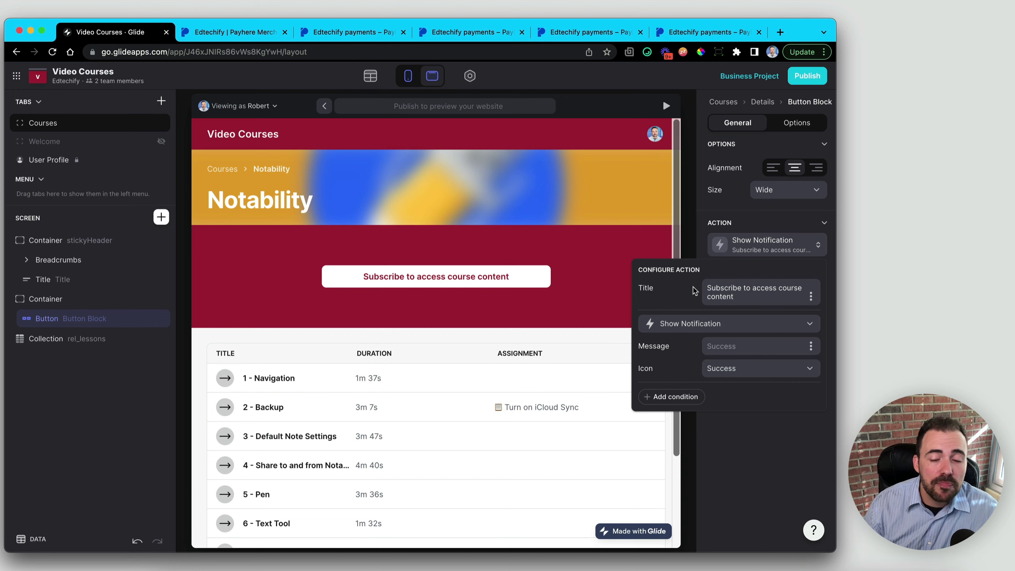
pyautogui.click(376, 325)
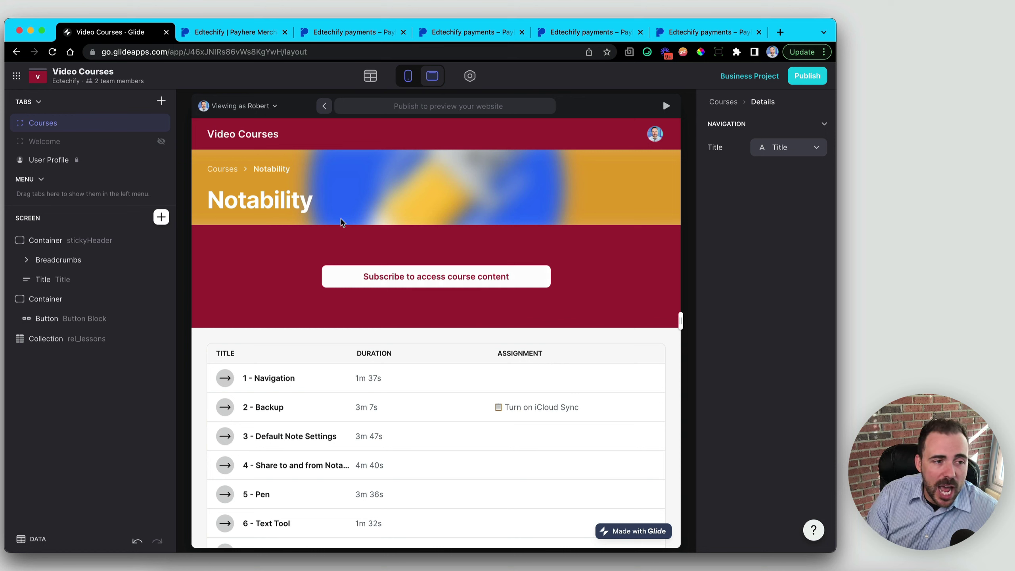
# - Create a new custom page with the Promo Screen table as its source and remove its default collection
pyautogui.click(160, 101)
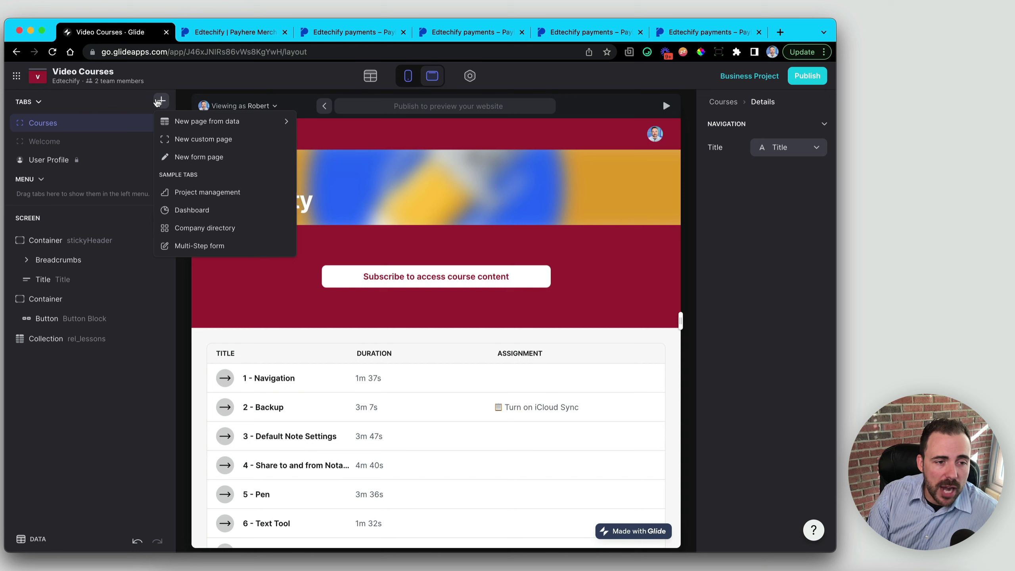
pyautogui.click(202, 140)
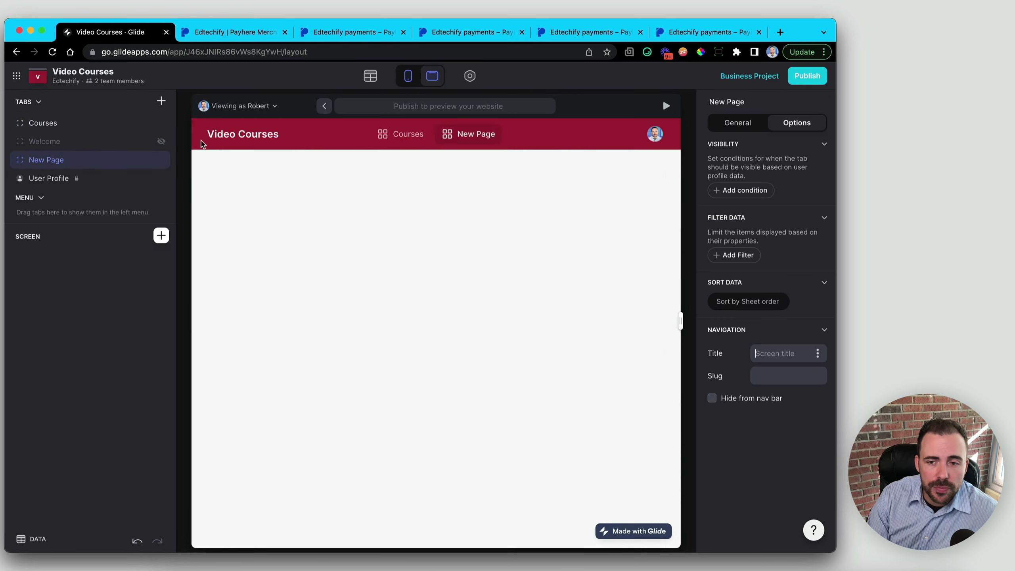
pyautogui.click(746, 124)
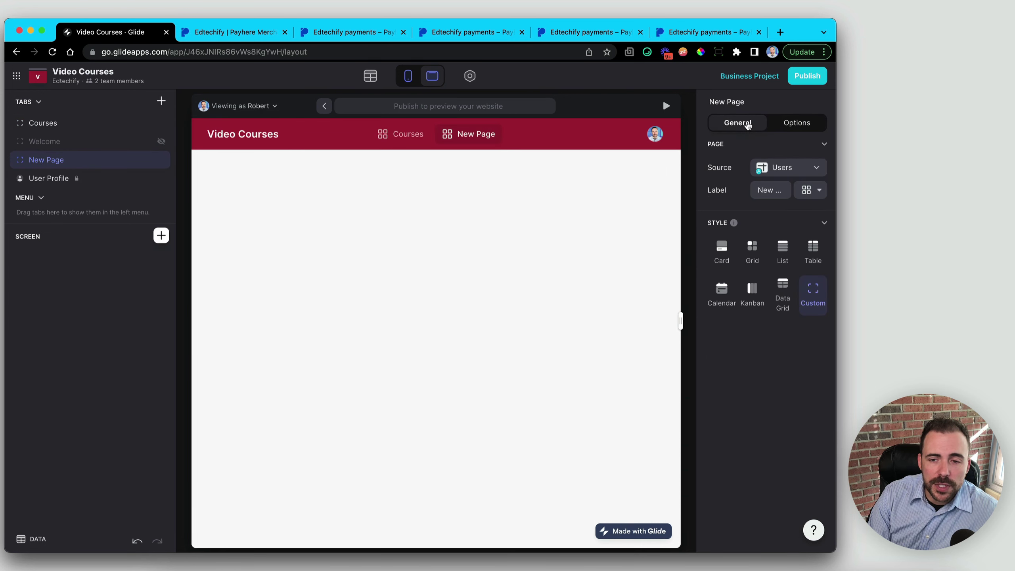
pyautogui.click(782, 168)
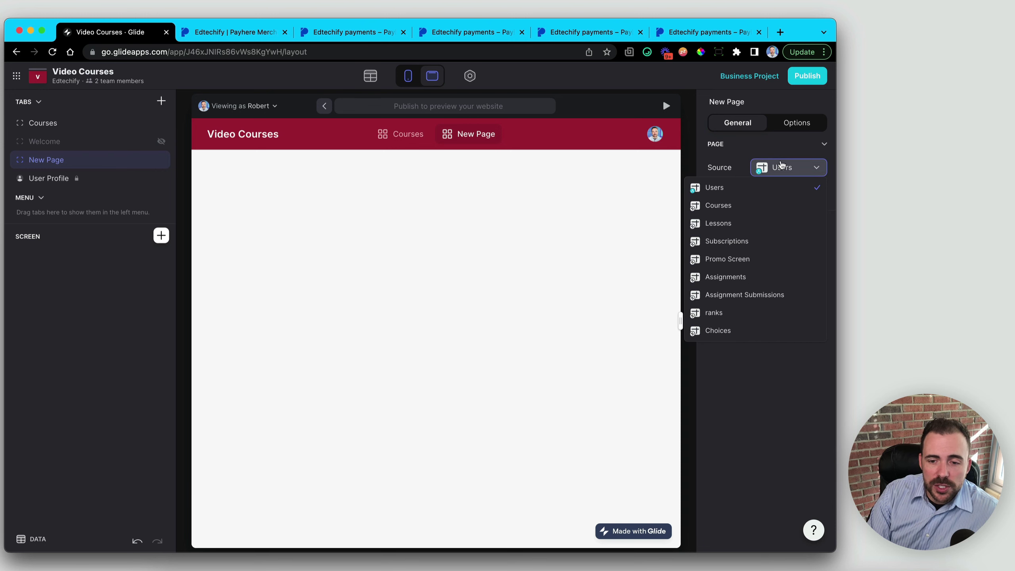
pyautogui.click(757, 260)
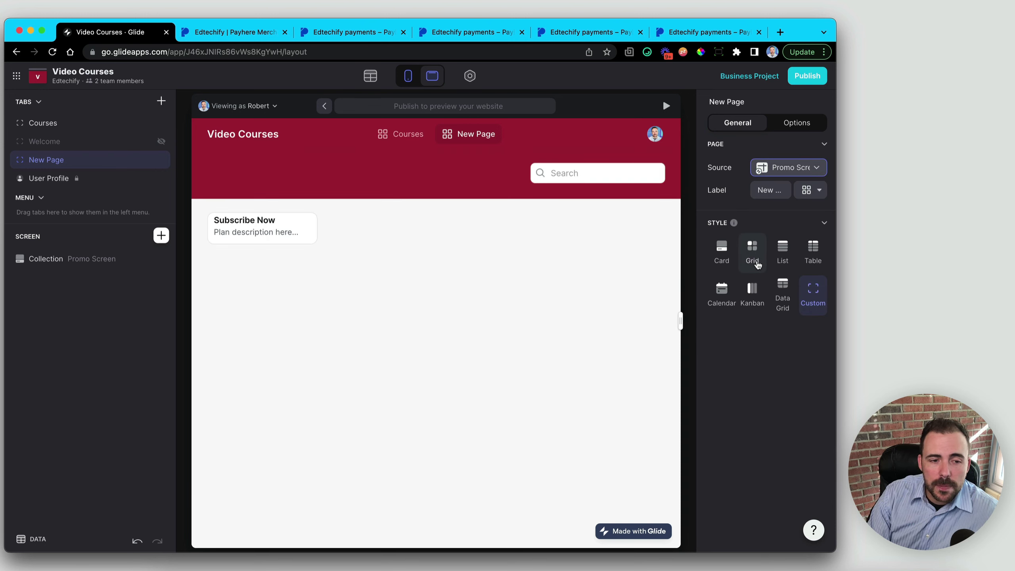
pyautogui.moveTo(116, 259)
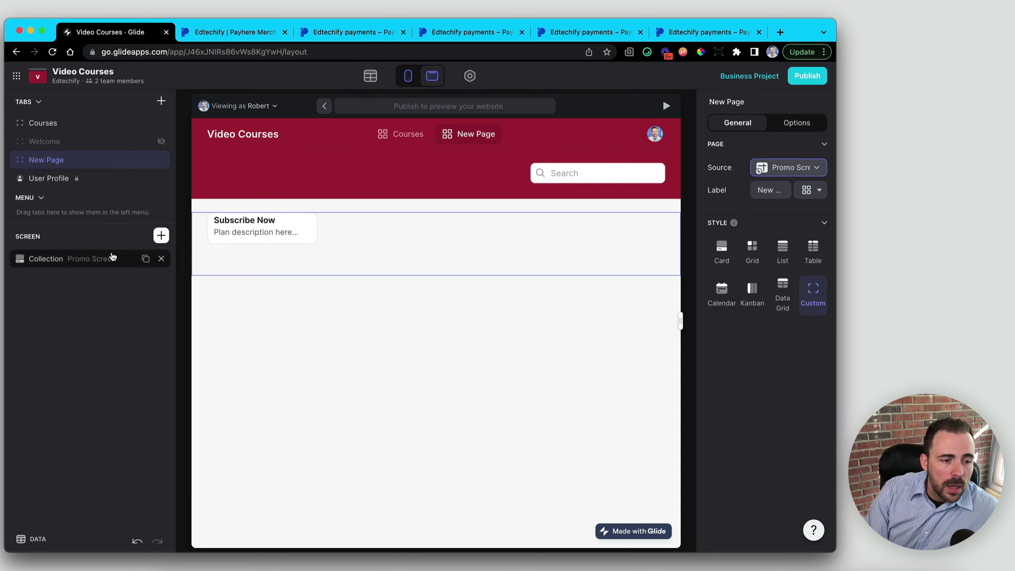
pyautogui.click(161, 259)
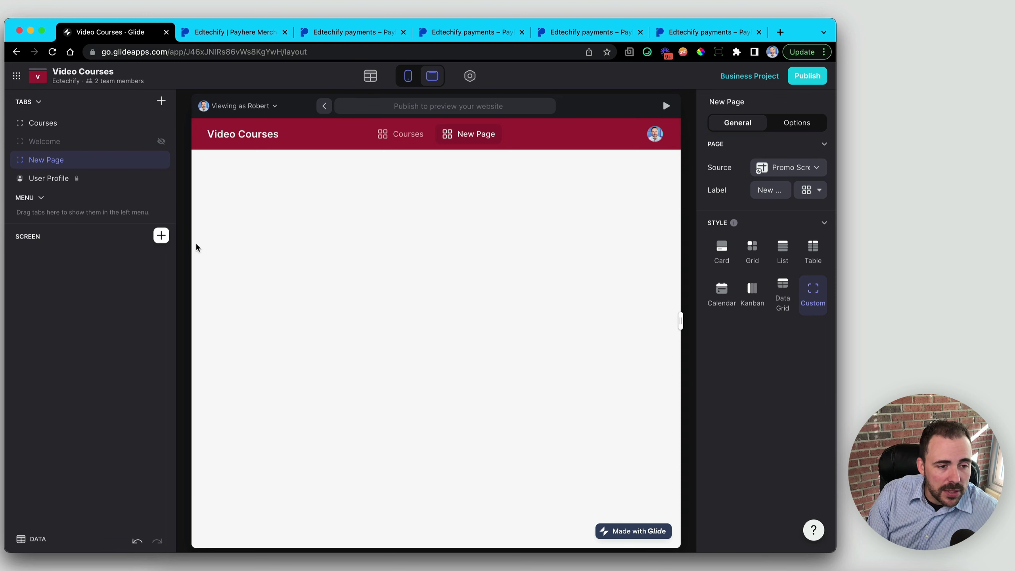
# - Add a title bound to the Name column and a hint bound to the Description column to the new page
pyautogui.click(161, 236)
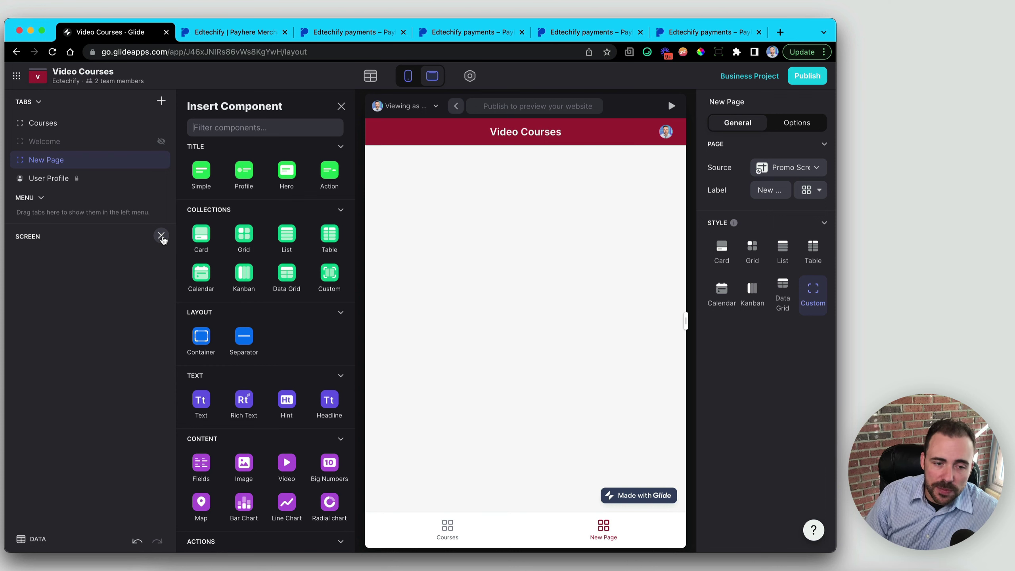
pyautogui.click(161, 236)
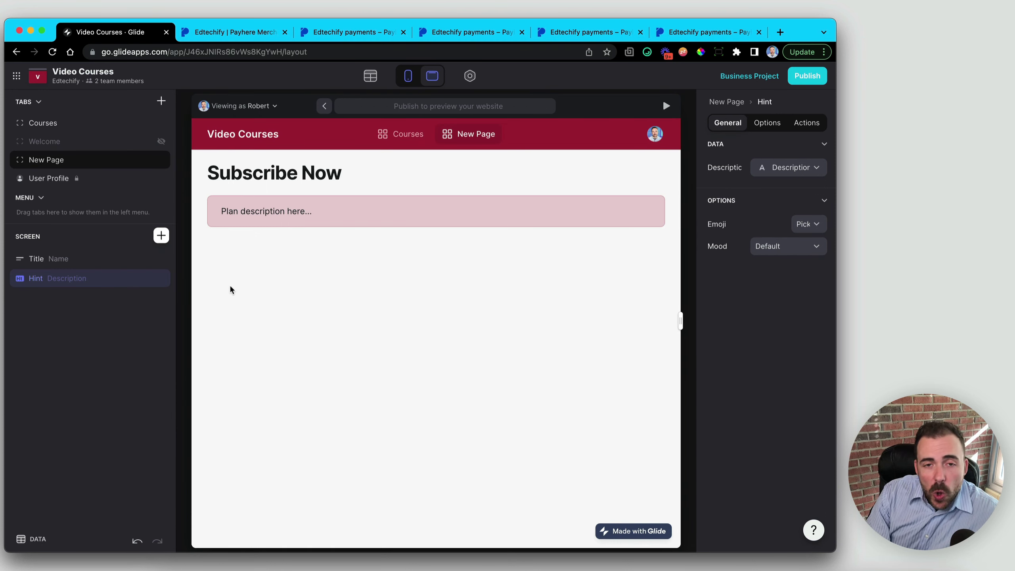
# - Add a Web Embed component below the hint and set its URL to the payhereLink column
pyautogui.click(161, 236)
pyautogui.scroll(-10, 204, 440)
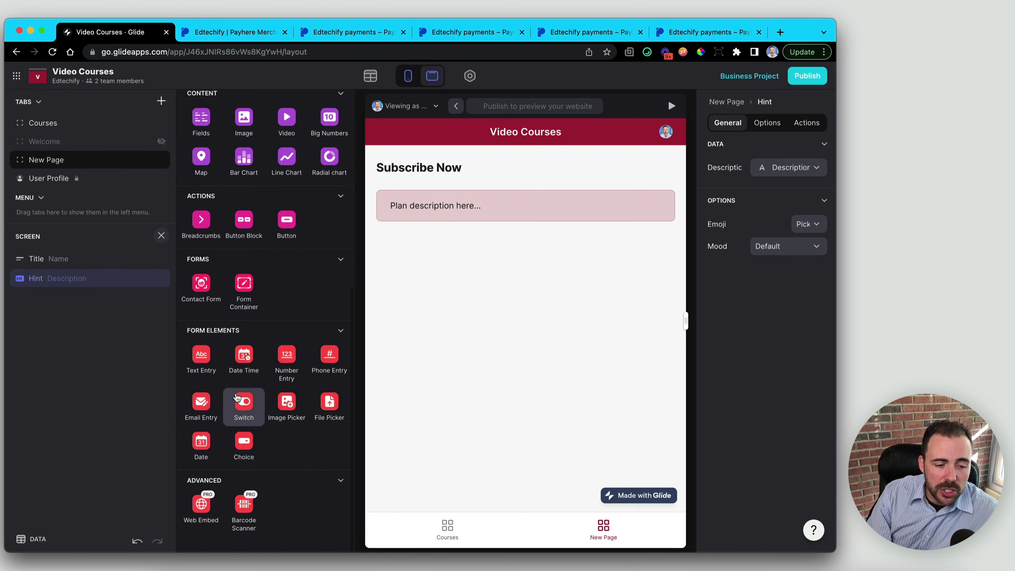
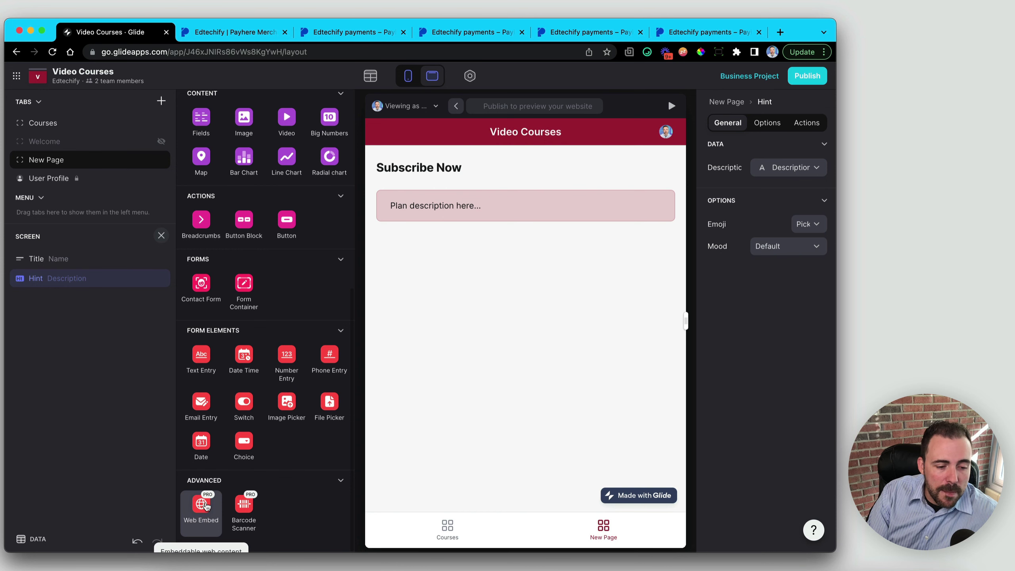
pyautogui.click(204, 505)
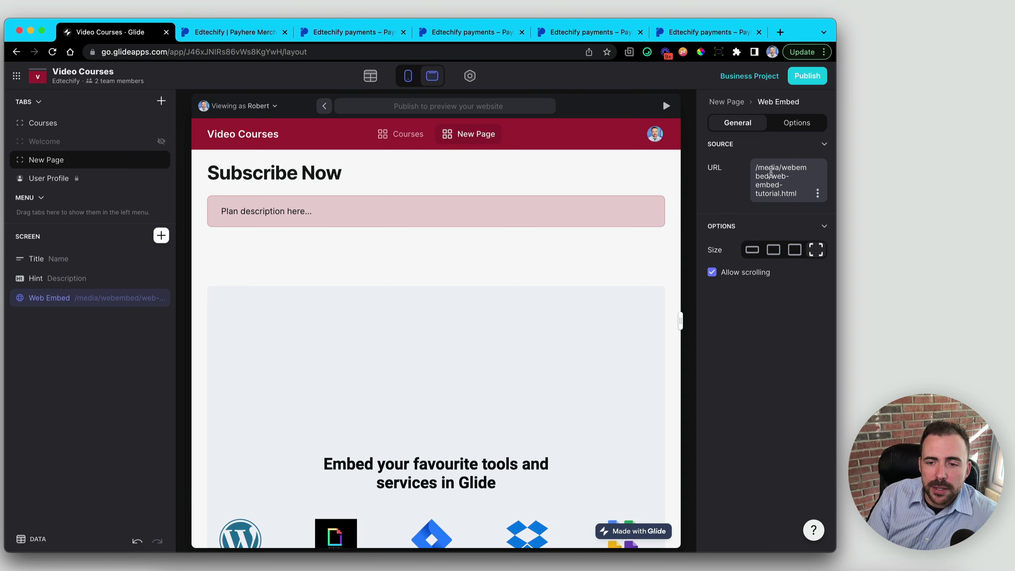
pyautogui.click(818, 193)
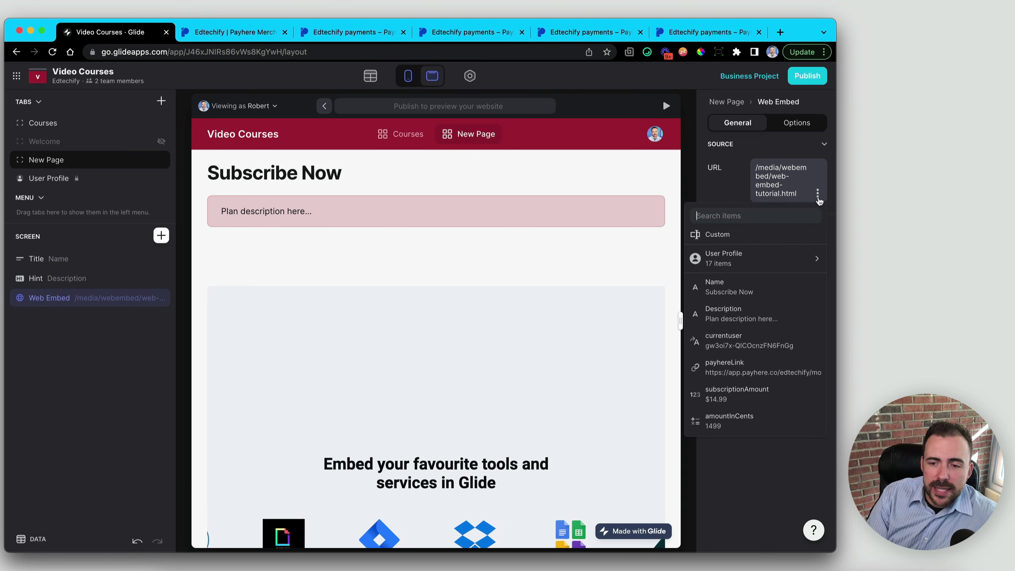
pyautogui.click(730, 374)
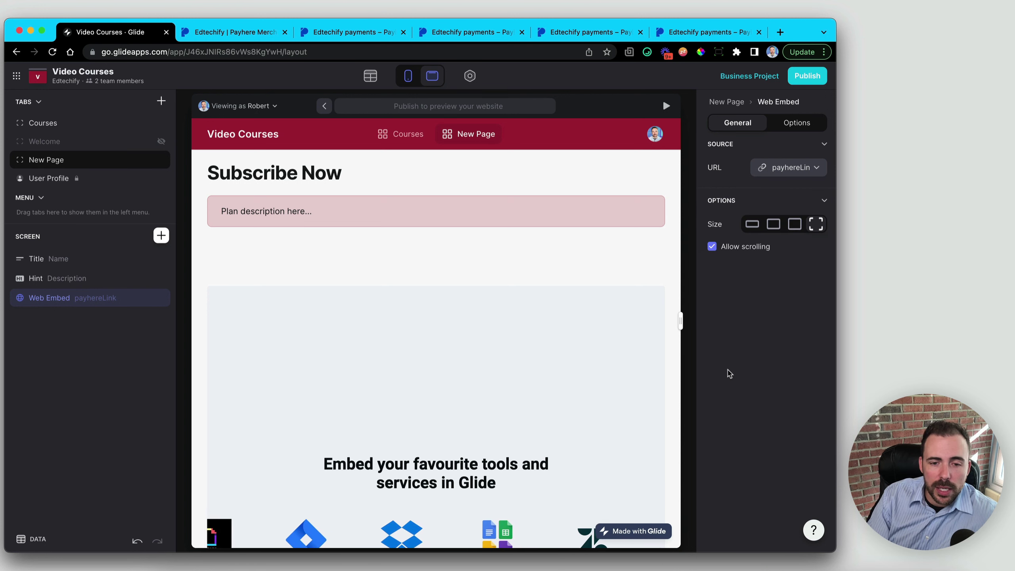
# - Examine the page's title, description and embedded Payhere checkout form, including its price, card fields, customer details and subscribe button
pyautogui.scroll(-2, 502, 329)
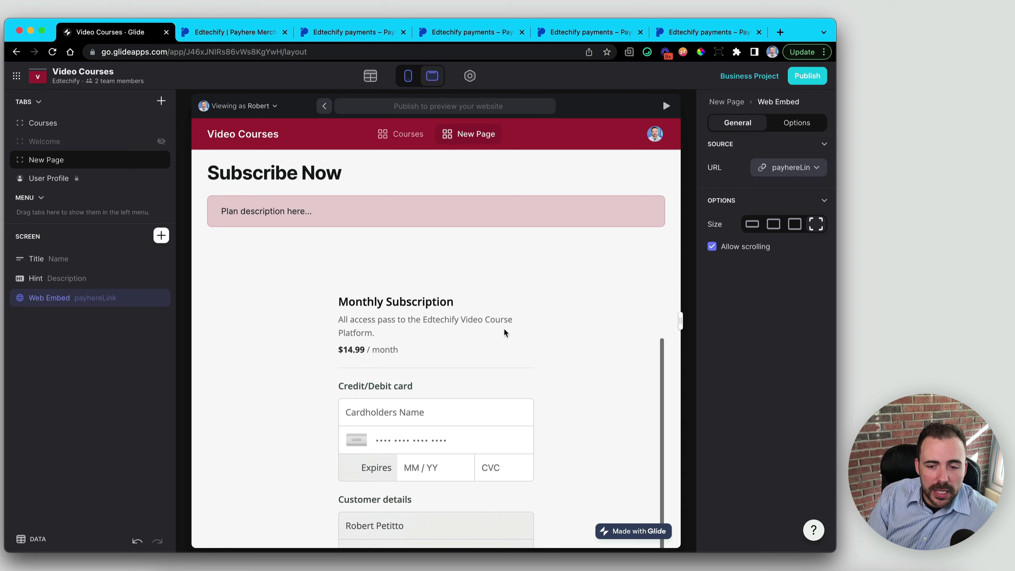
pyautogui.scroll(-6, 503, 332)
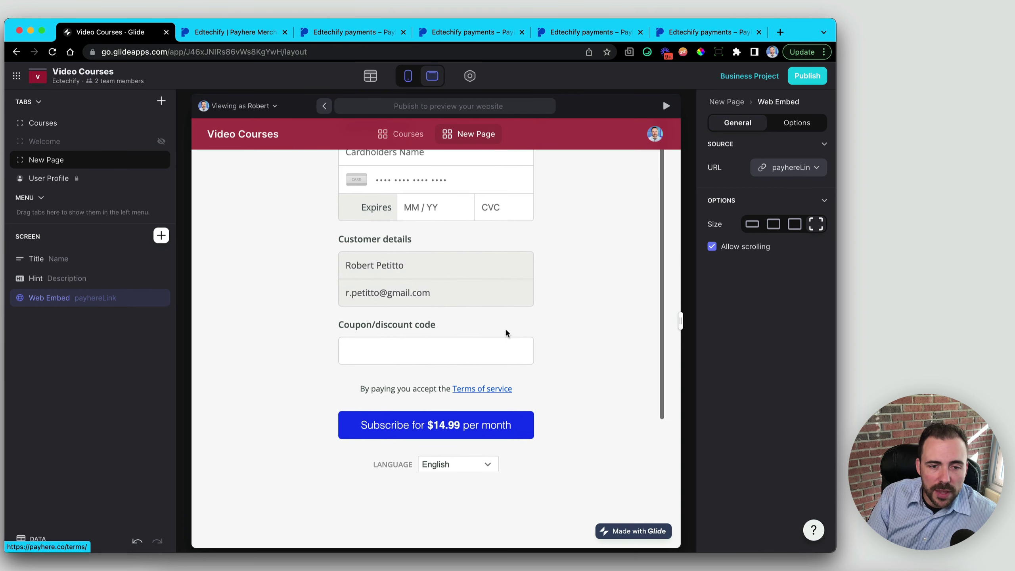
pyautogui.scroll(8, 506, 330)
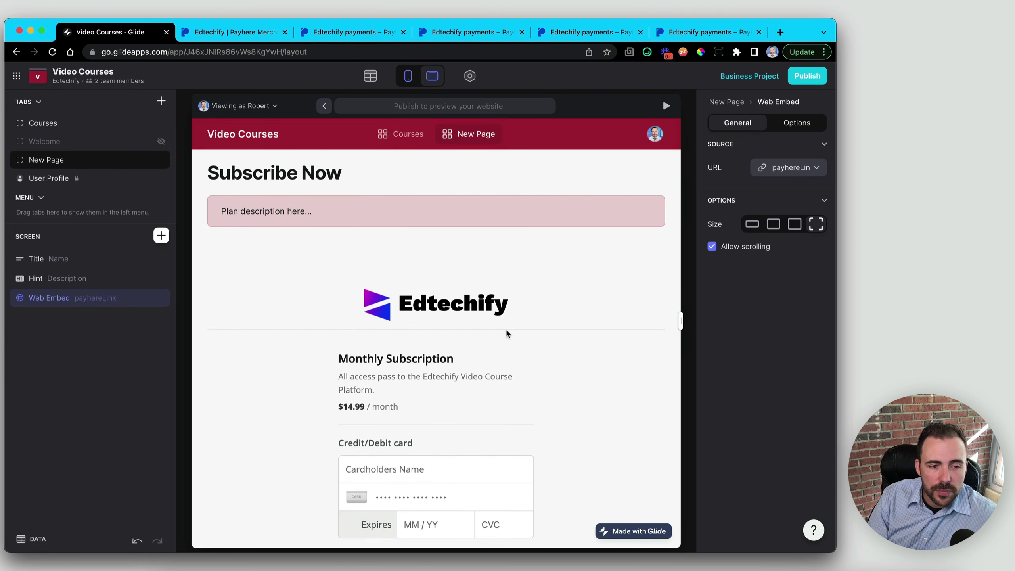
pyautogui.moveTo(218, 173); pyautogui.dragTo(357, 250)
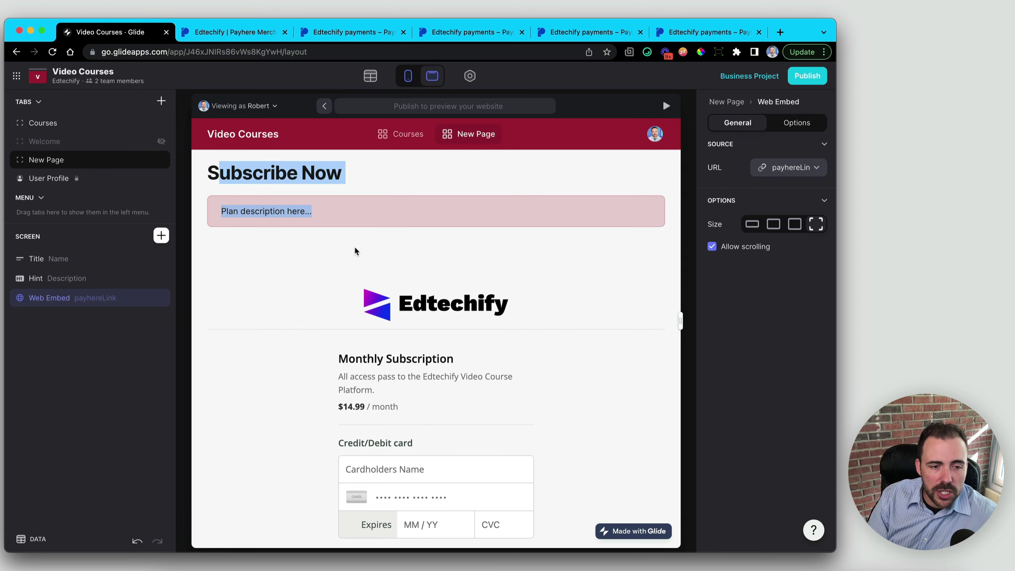
pyautogui.scroll(-4, 358, 249)
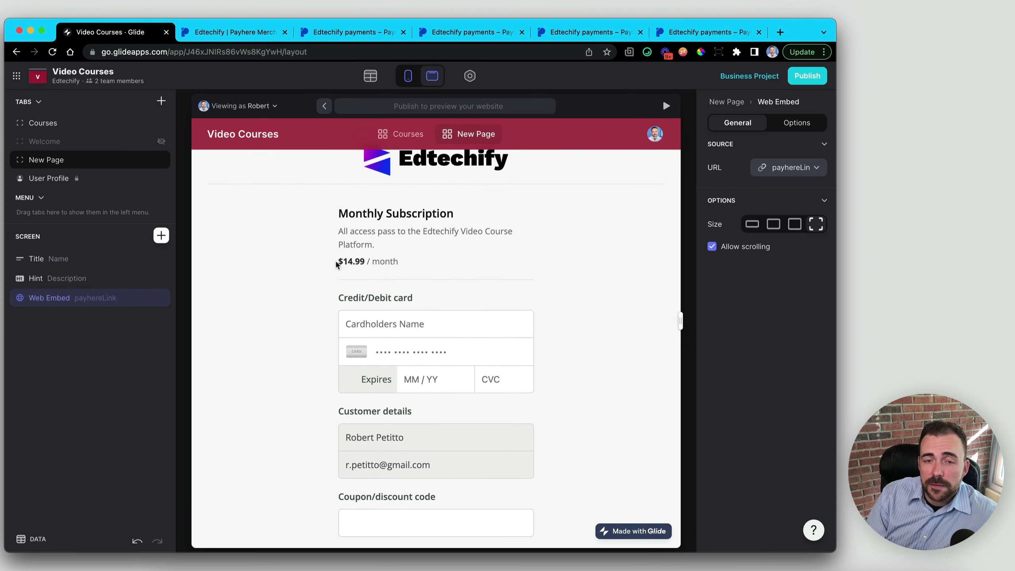
pyautogui.moveTo(336, 264); pyautogui.dragTo(406, 261)
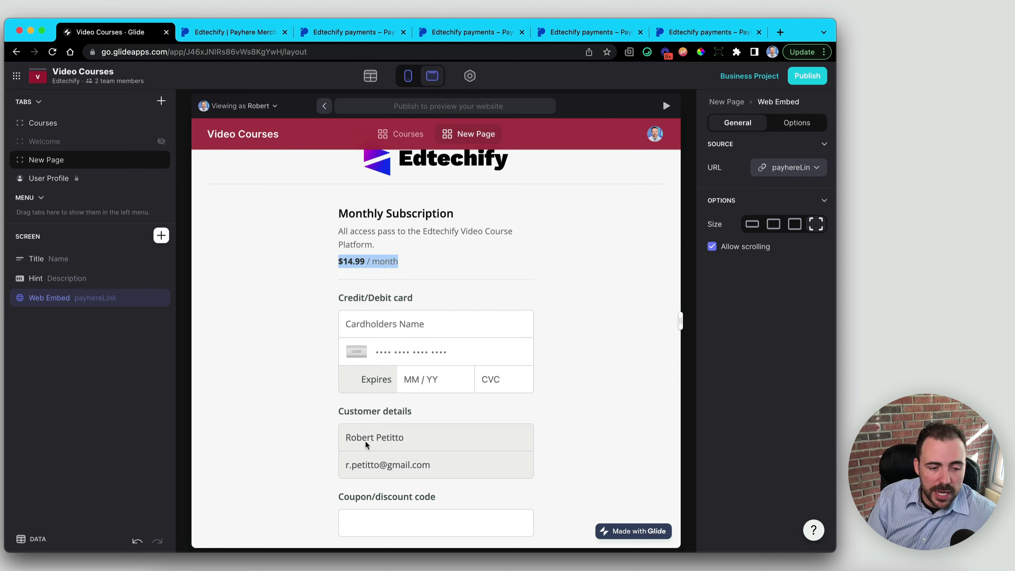
pyautogui.moveTo(346, 437); pyautogui.dragTo(405, 439)
pyautogui.moveTo(344, 465); pyautogui.dragTo(463, 471)
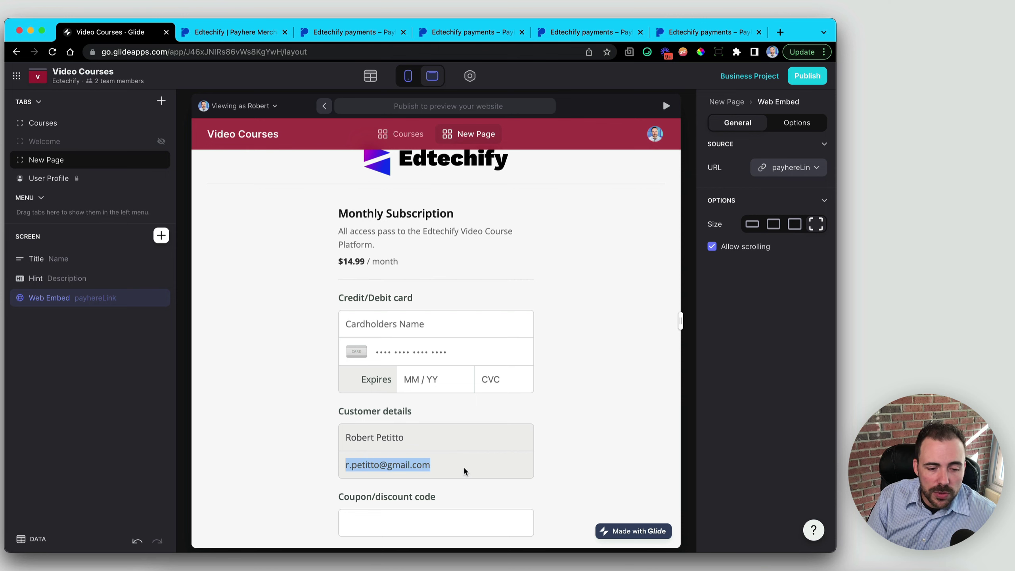
pyautogui.scroll(-2, 464, 470)
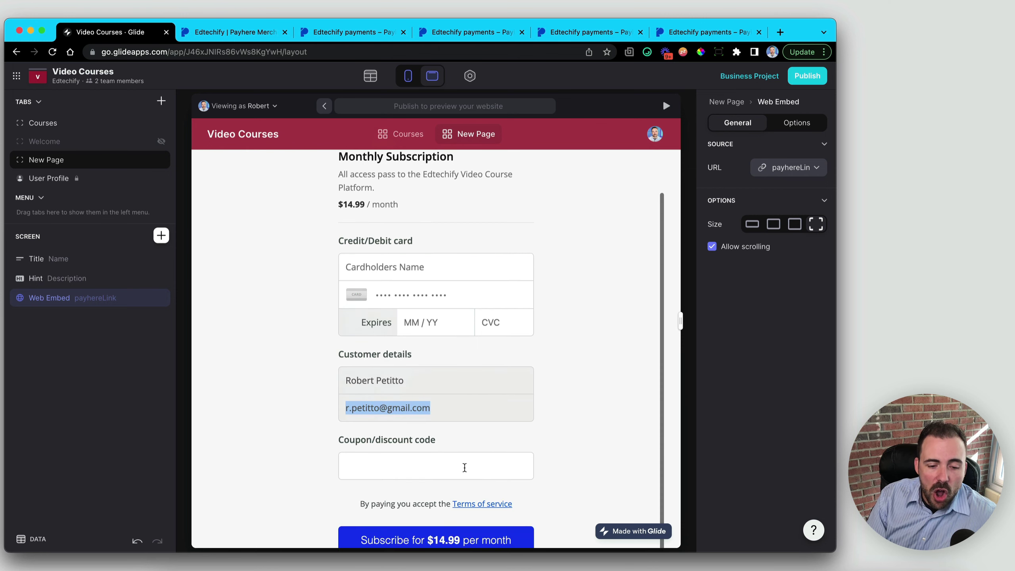
pyautogui.scroll(-4, 465, 468)
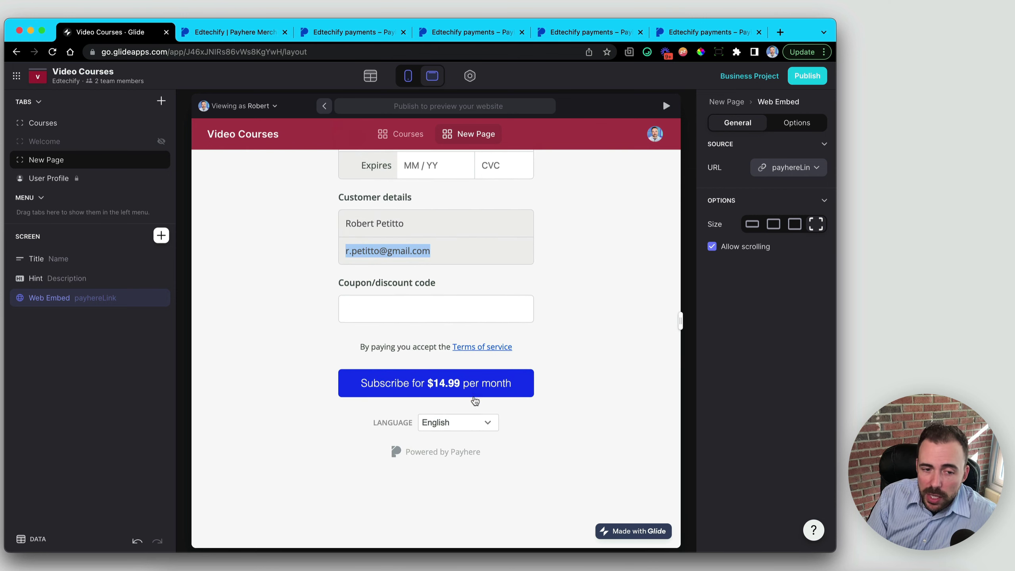
pyautogui.scroll(5, 476, 400)
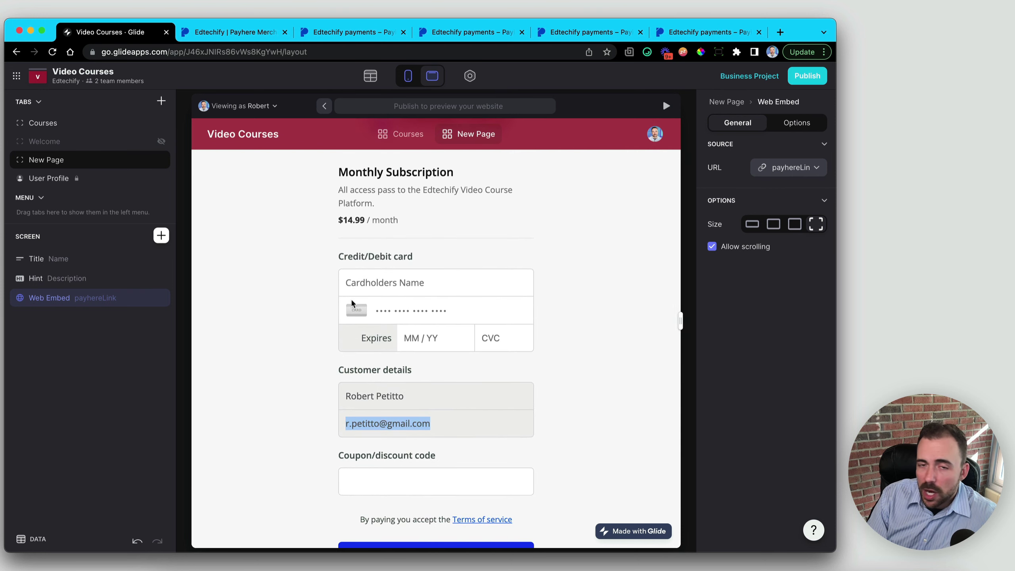
pyautogui.scroll(3, 351, 298)
pyautogui.scroll(-2, 465, 291)
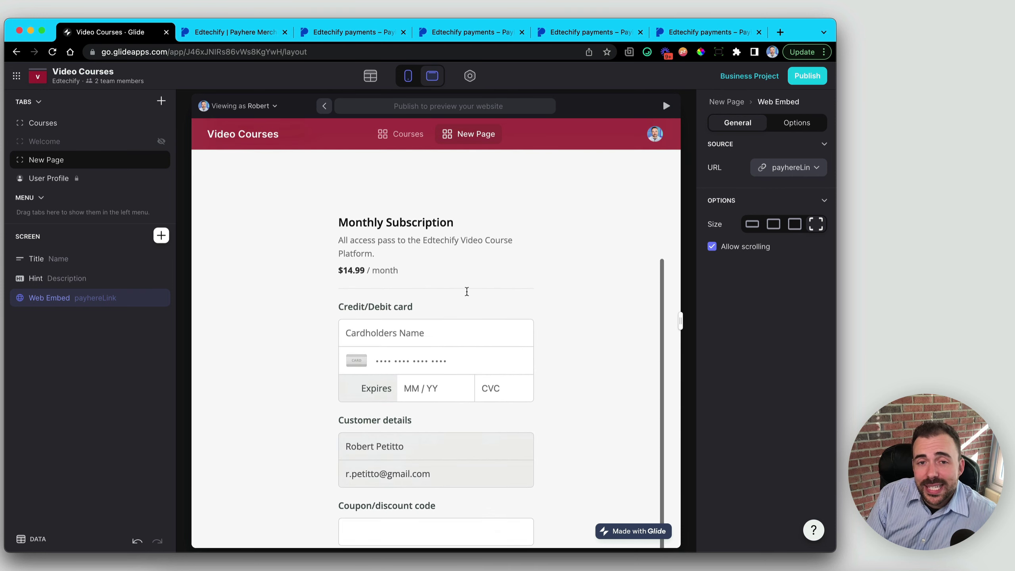
pyautogui.scroll(-4, 466, 295)
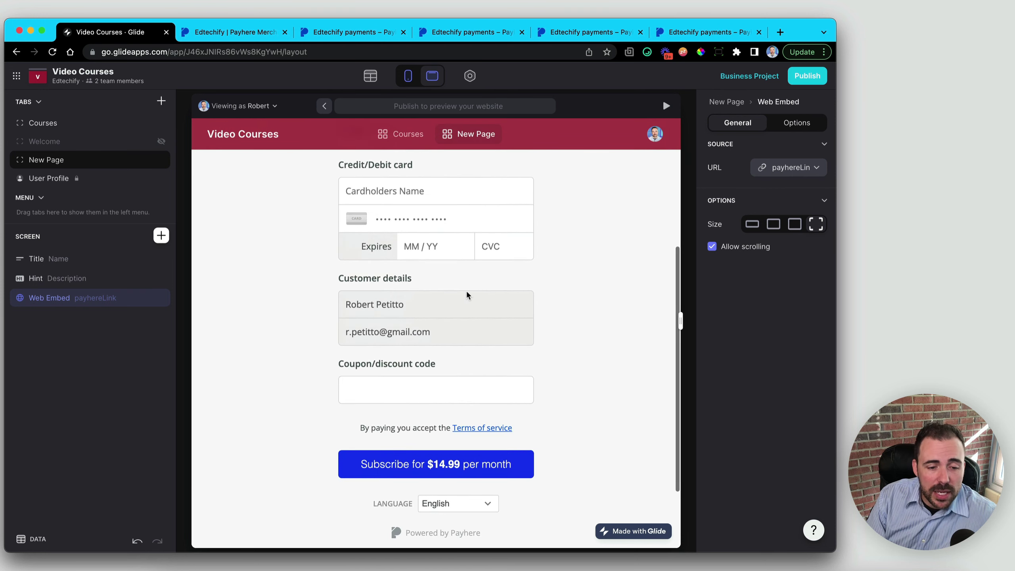
# - Preview the checkout form as a different sample user to check its customer details, and switch back to the original user
pyautogui.click(260, 106)
pyautogui.click(248, 204)
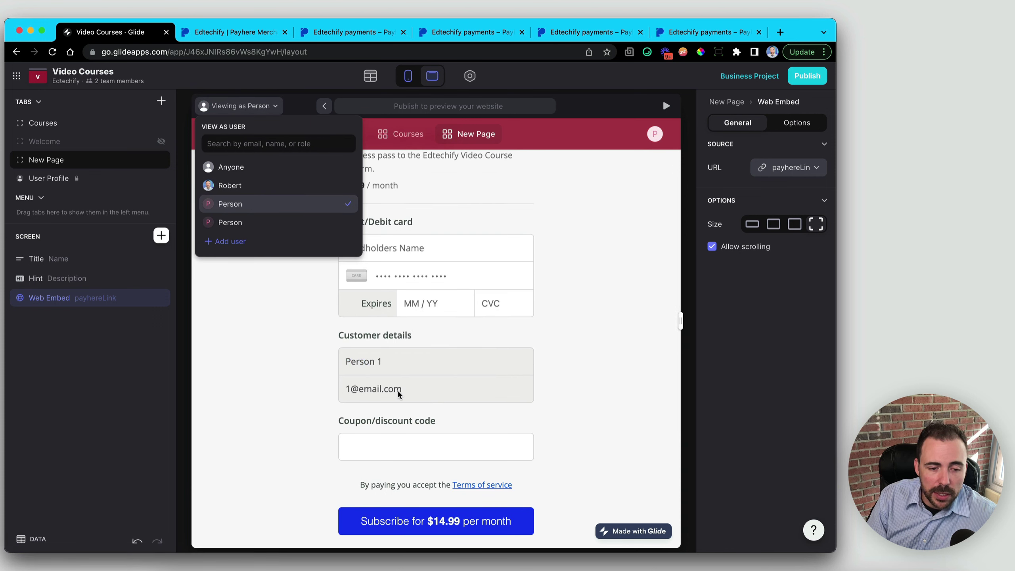
pyautogui.click(230, 185)
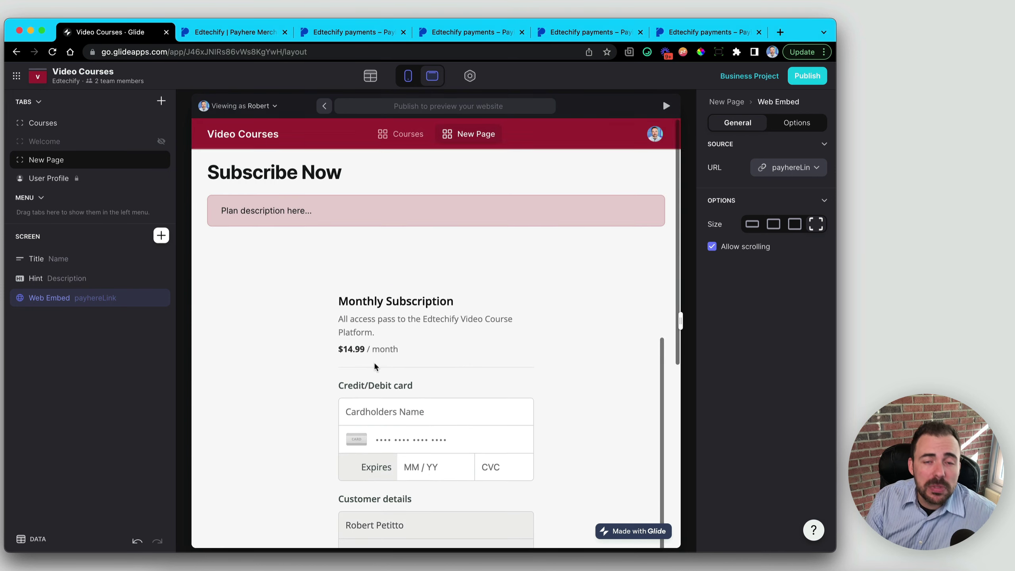
pyautogui.scroll(-8, 373, 366)
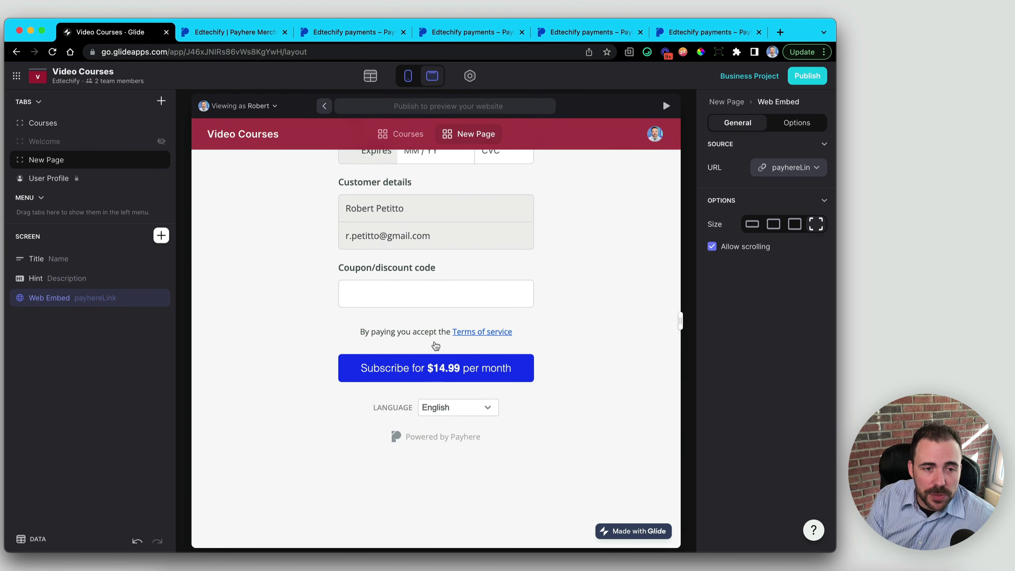
# - Add a blank row to the Subscriptions table in the data editor
pyautogui.click(370, 76)
pyautogui.click(35, 186)
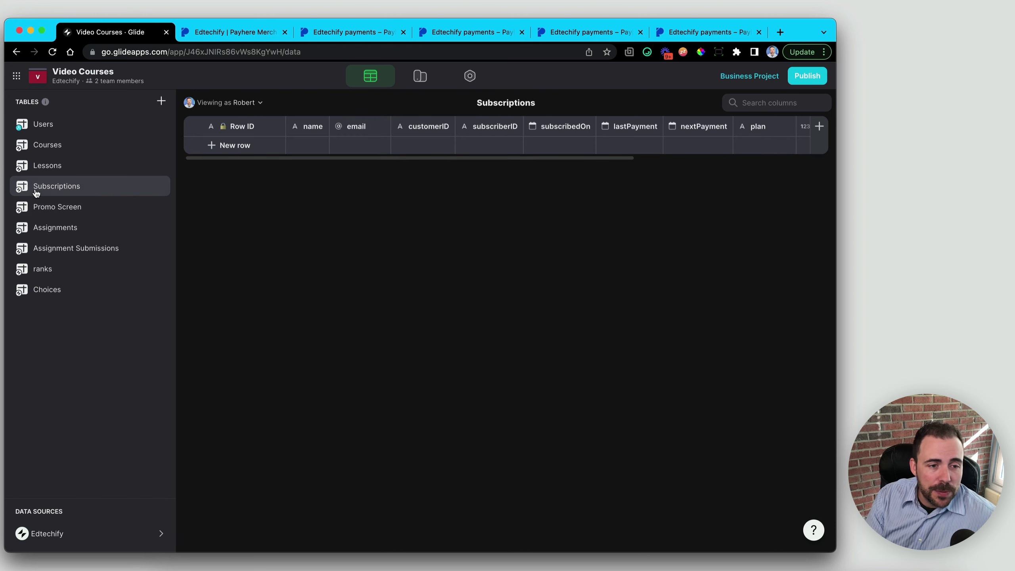
pyautogui.click(225, 145)
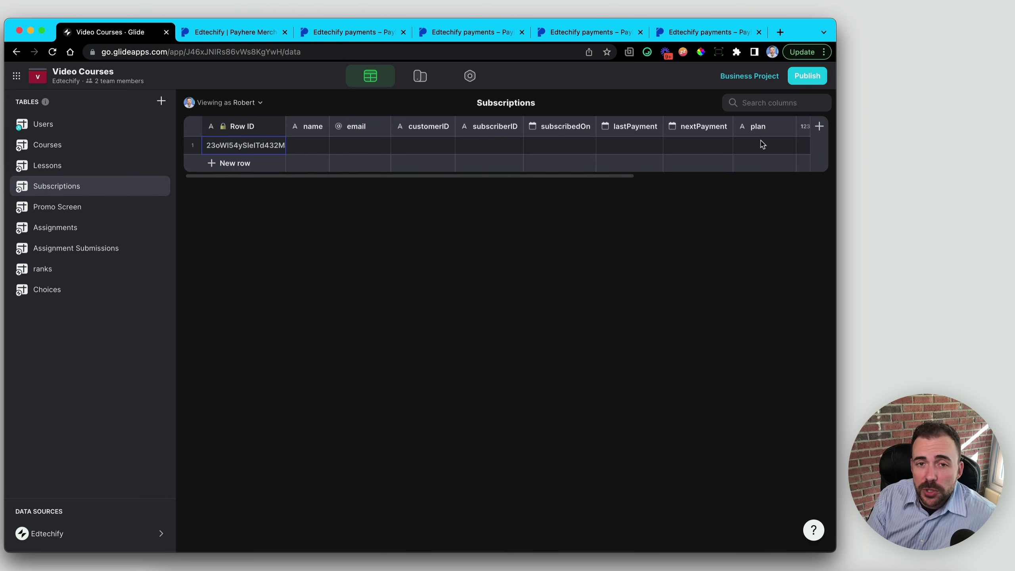
# - Examine the relation to active subscription column in the Users table, and return to the embedded checkout form in the page layout
pyautogui.click(47, 130)
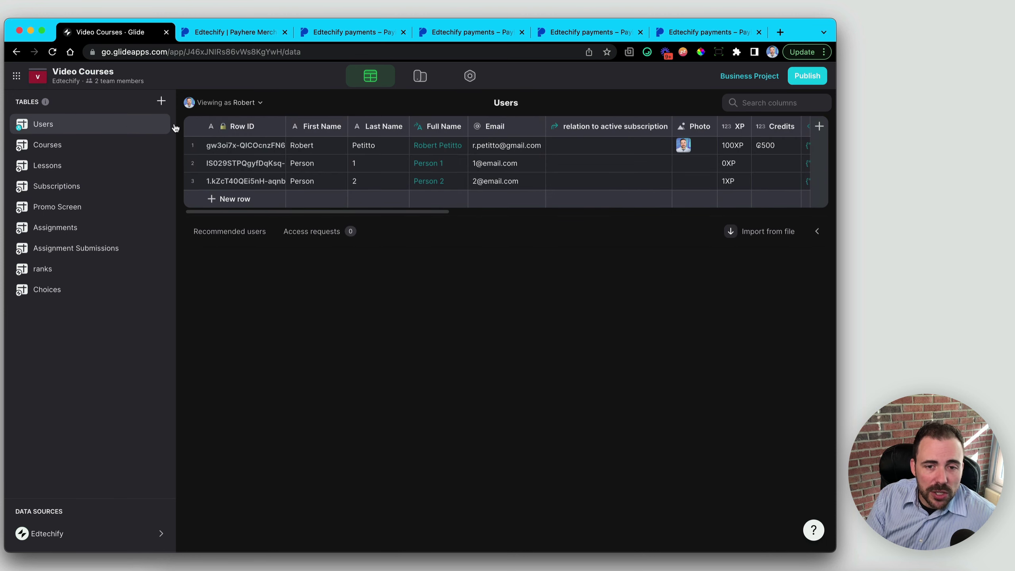
pyautogui.moveTo(594, 147); pyautogui.dragTo(591, 184)
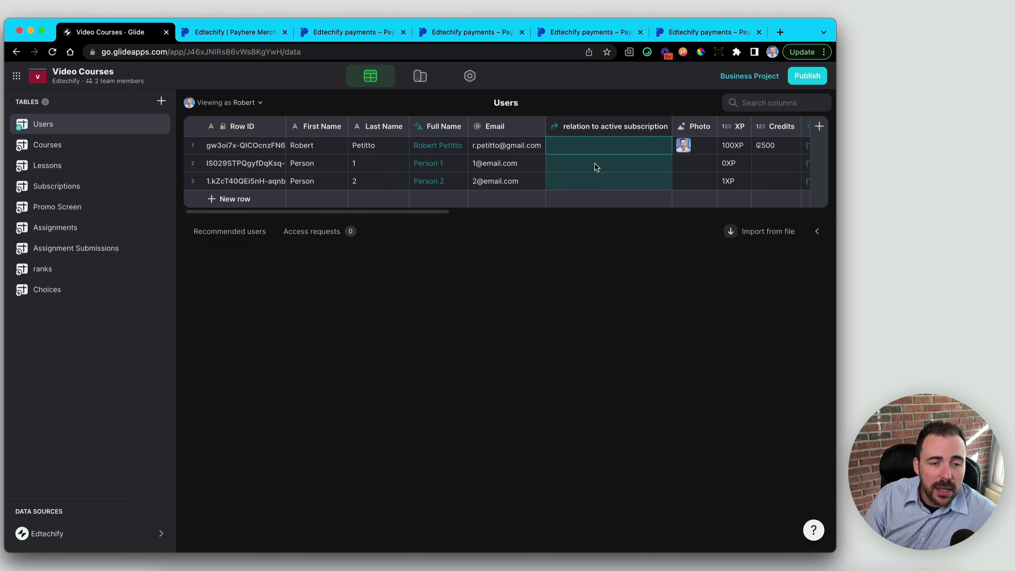
pyautogui.click(419, 76)
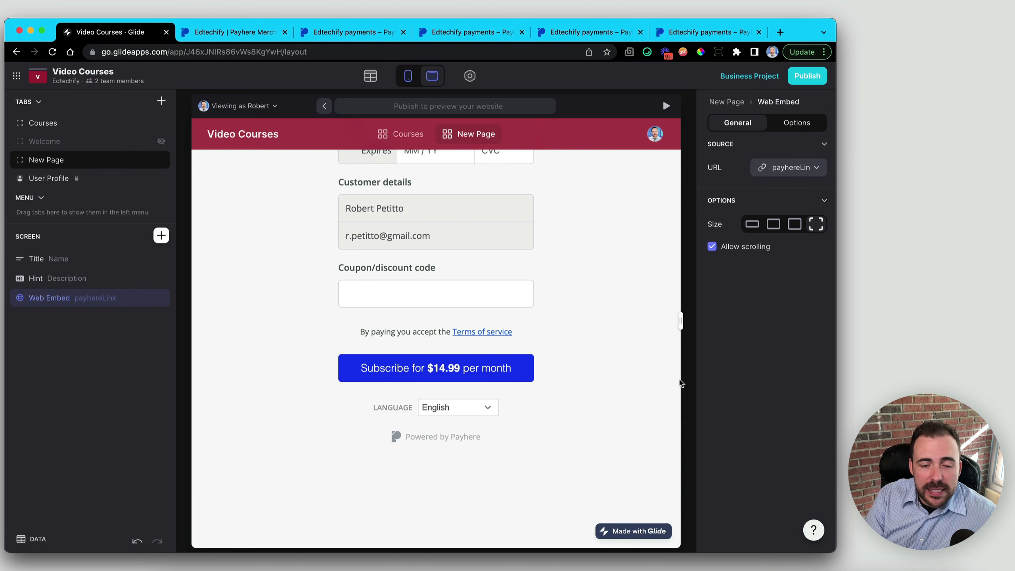
pyautogui.scroll(10, 640, 380)
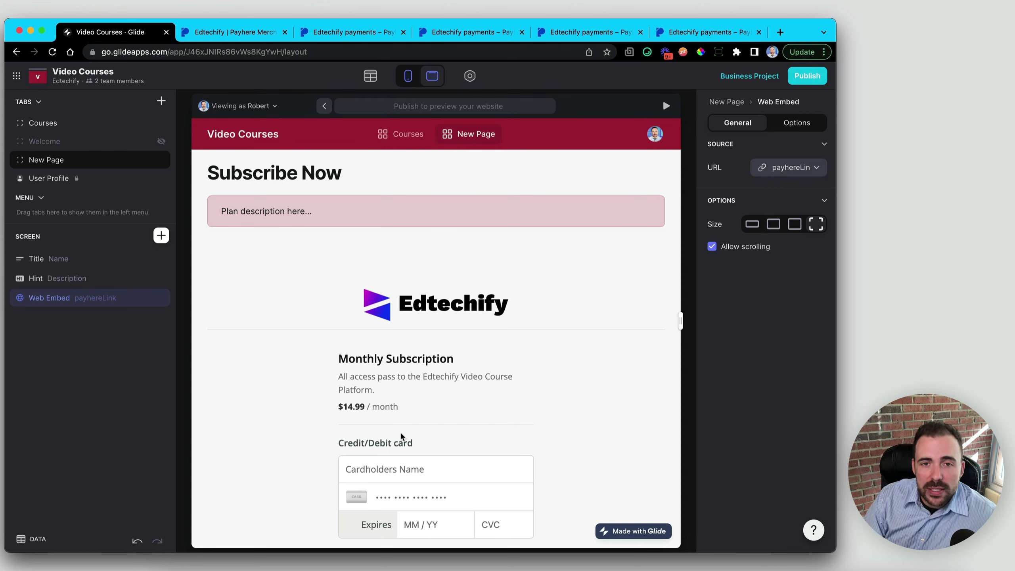
pyautogui.scroll(-10, 401, 436)
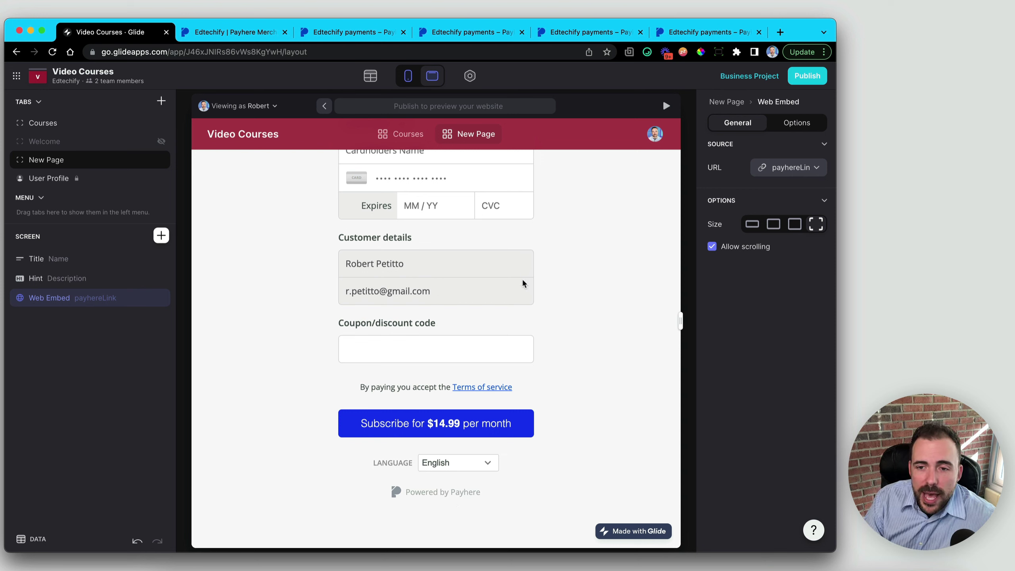
# - Set the new page's label to "Subscribe now"
pyautogui.click(719, 104)
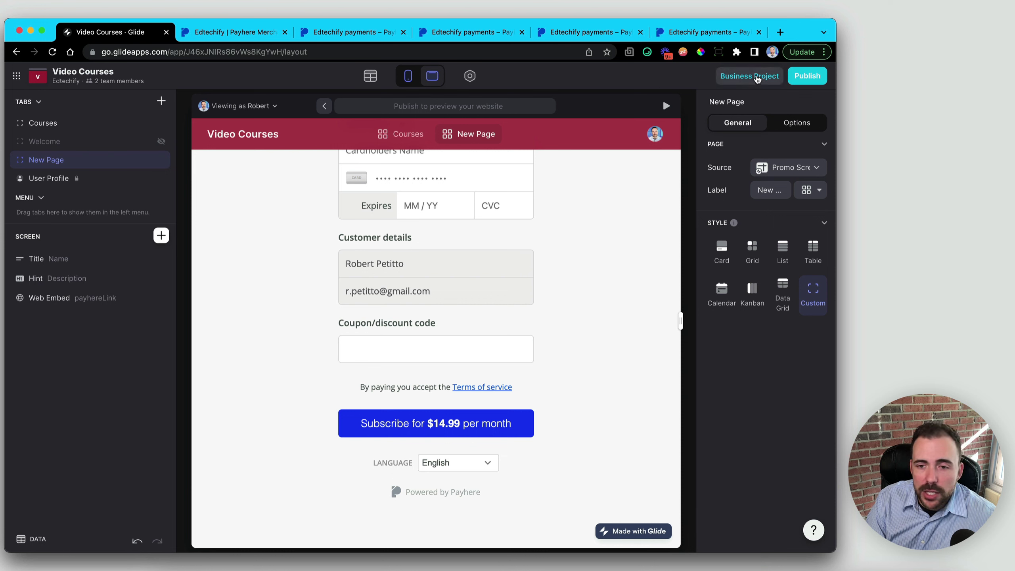
pyautogui.click(762, 188)
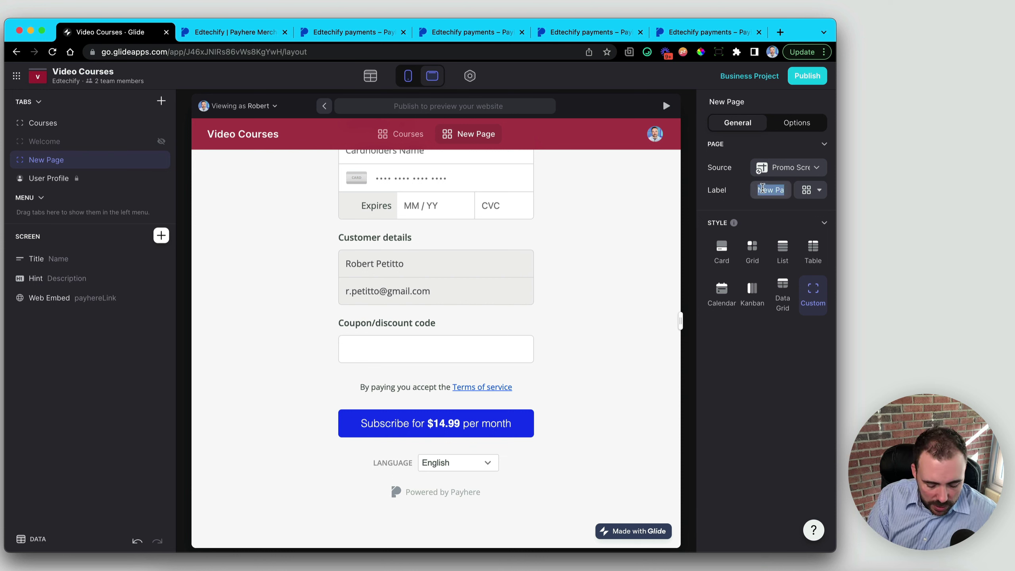
pyautogui.write('Subs')
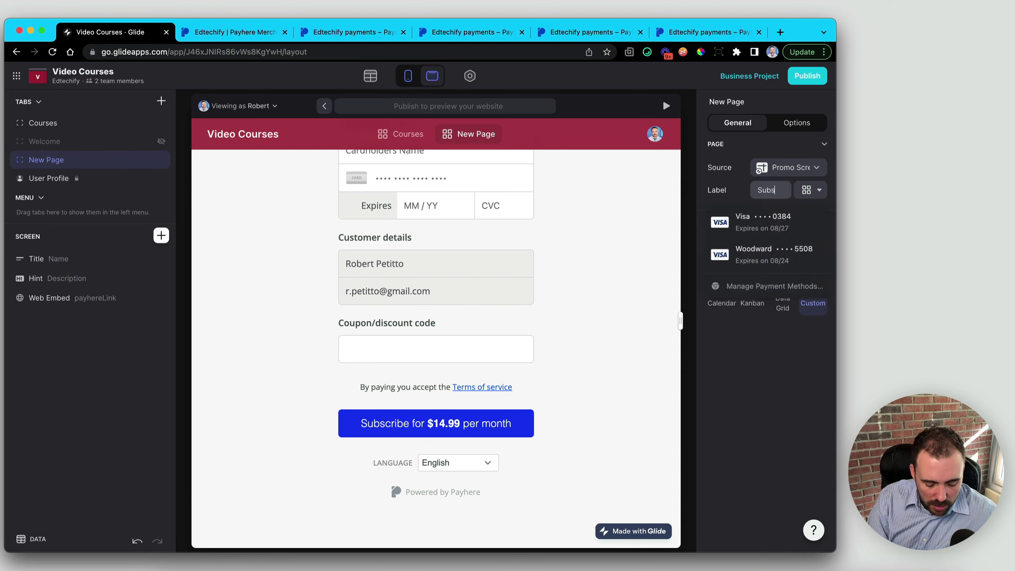
pyautogui.write('cribe now')
pyautogui.press('Return')
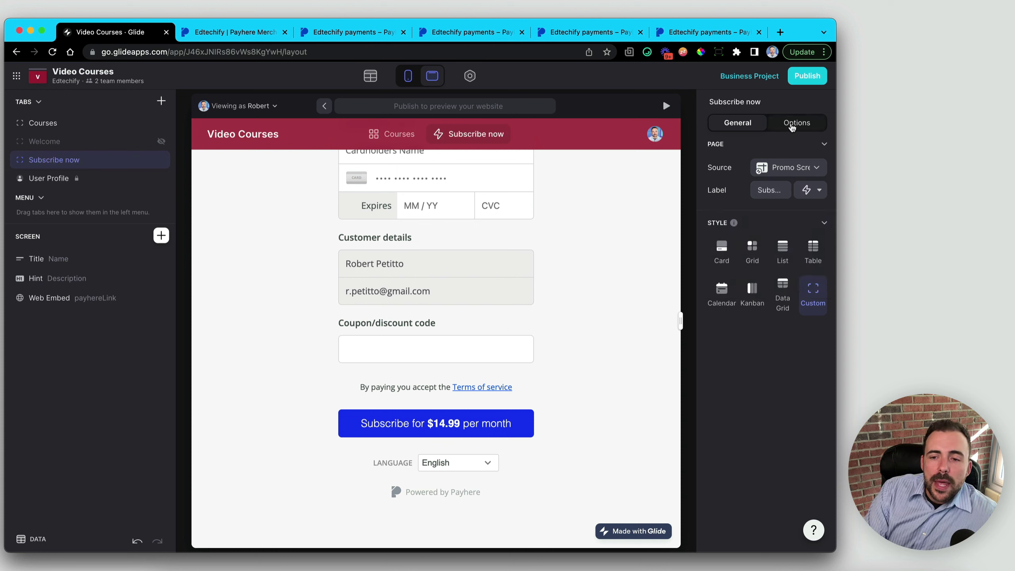
# - Add a visibility condition showing the Subscribe now tab only when the user profile's relation to active subscription is empty
pyautogui.click(792, 126)
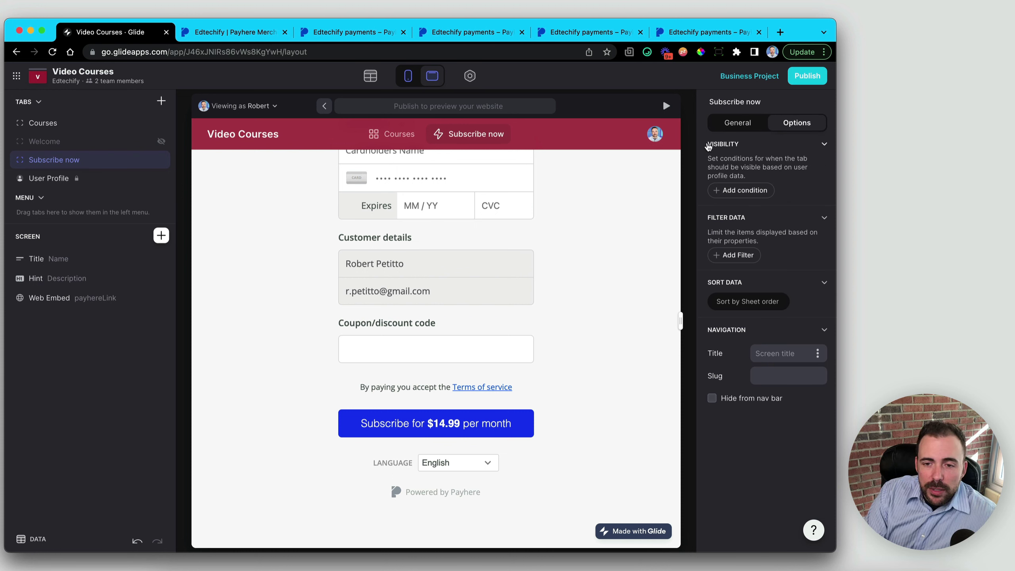
pyautogui.click(740, 192)
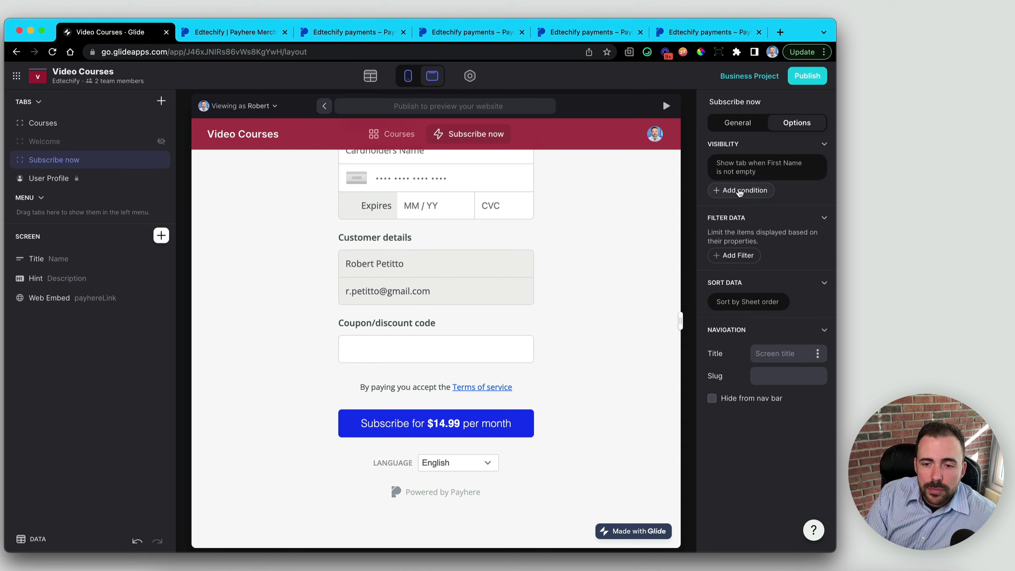
pyautogui.click(739, 163)
pyautogui.click(700, 210)
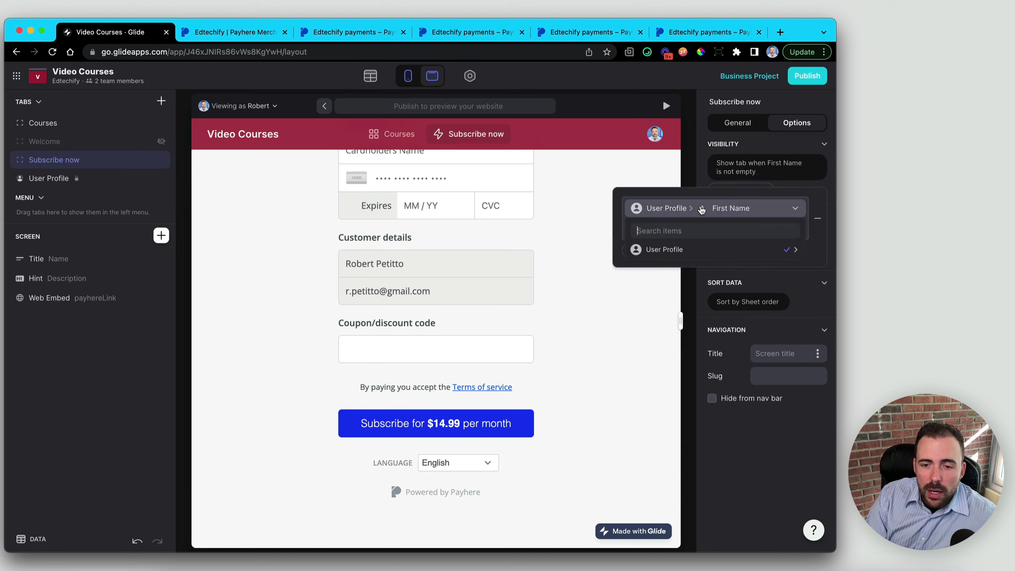
pyautogui.moveTo(677, 250)
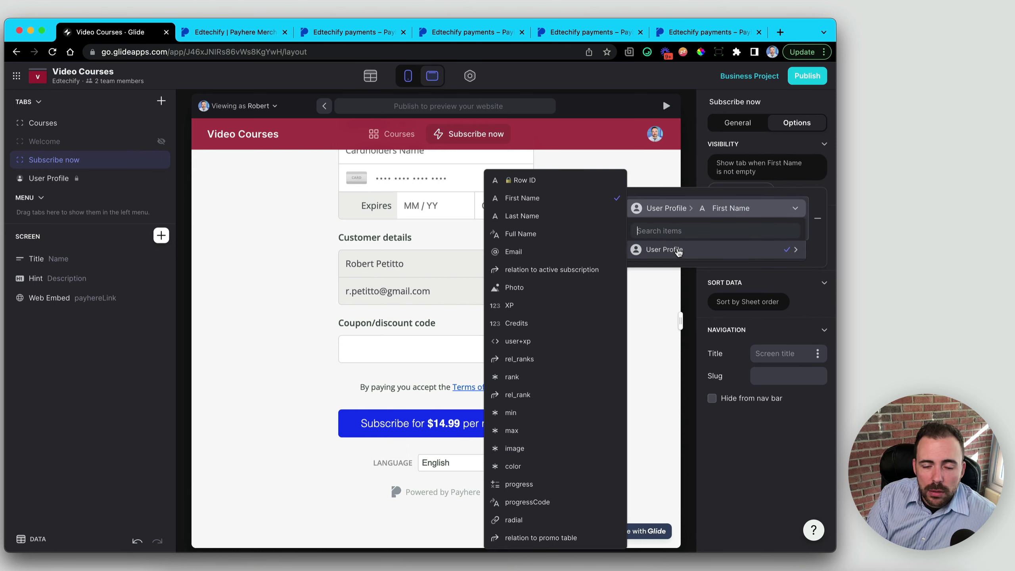
pyautogui.click(566, 273)
pyautogui.click(659, 236)
pyautogui.click(640, 256)
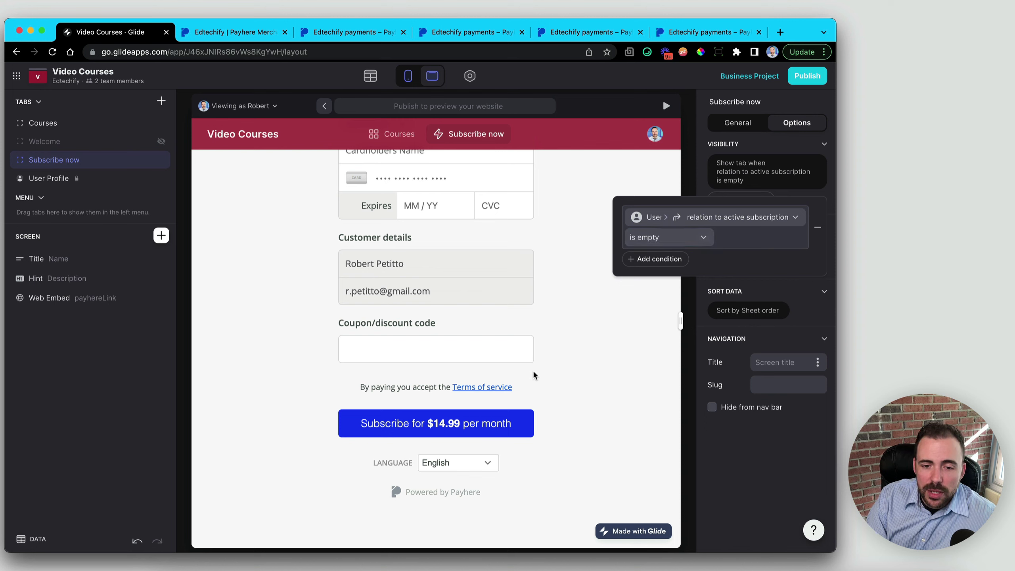
pyautogui.scroll(5, 567, 287)
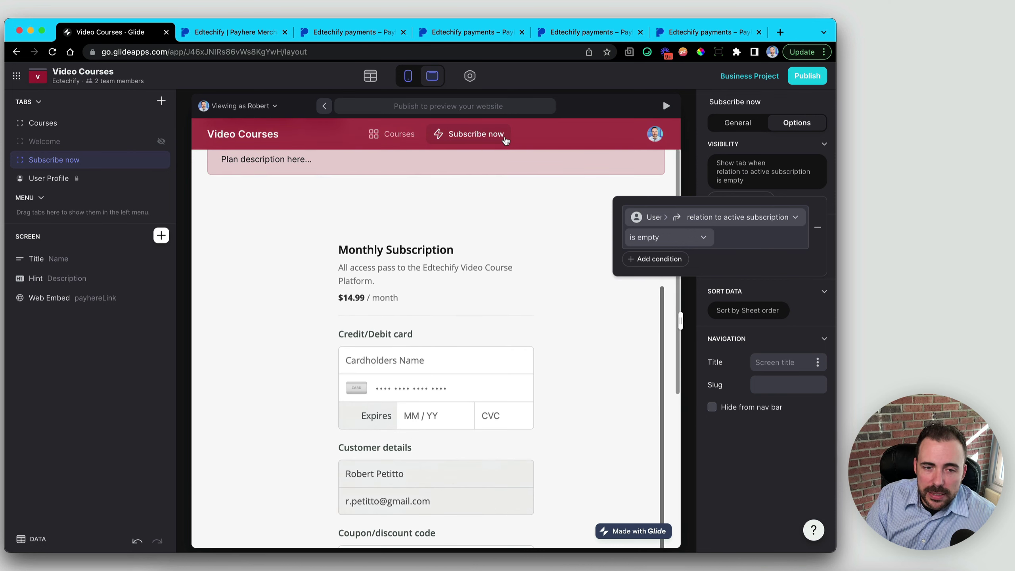
pyautogui.click(435, 203)
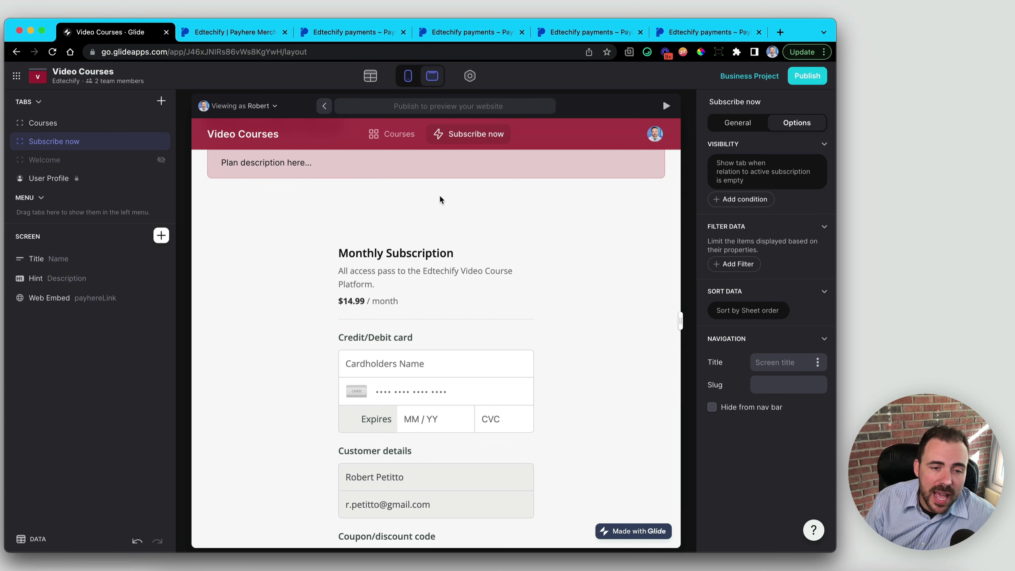
# - Change the action of the course details page's subscribe button to Go to Tab, targeting the Subscribe now tab
pyautogui.click(390, 136)
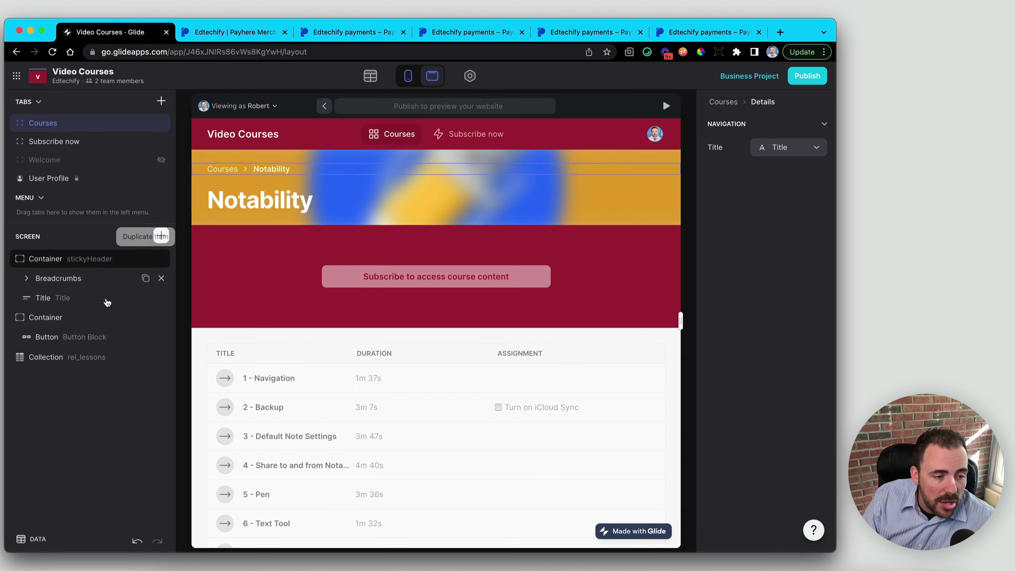
pyautogui.click(77, 339)
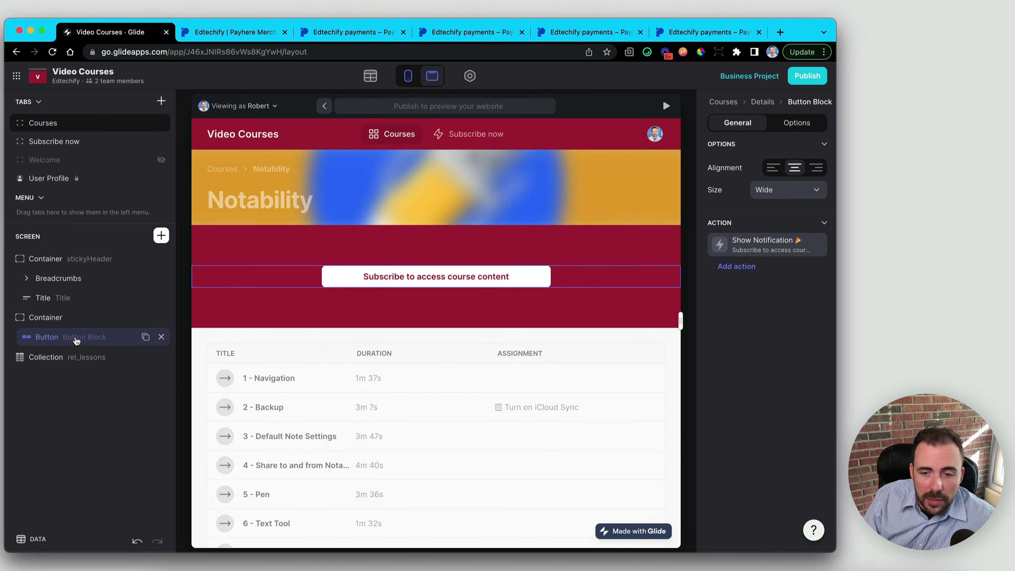
pyautogui.click(765, 245)
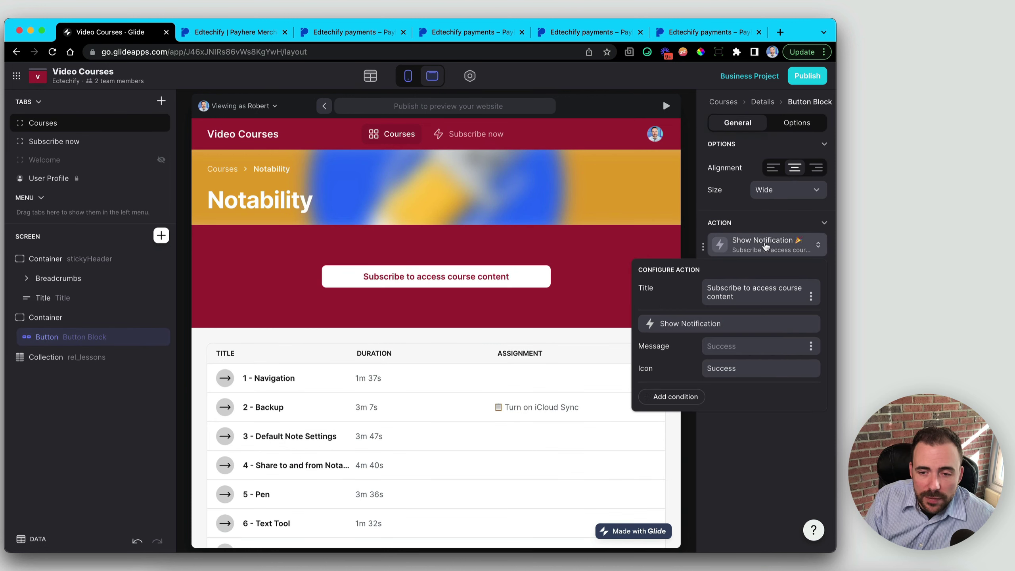
pyautogui.click(701, 324)
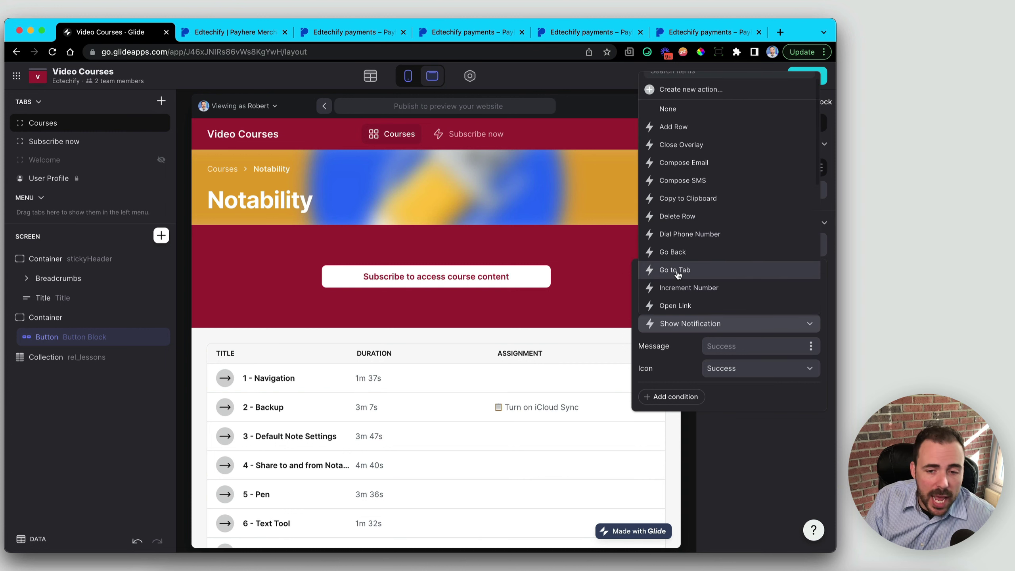
pyautogui.click(676, 271)
pyautogui.click(744, 345)
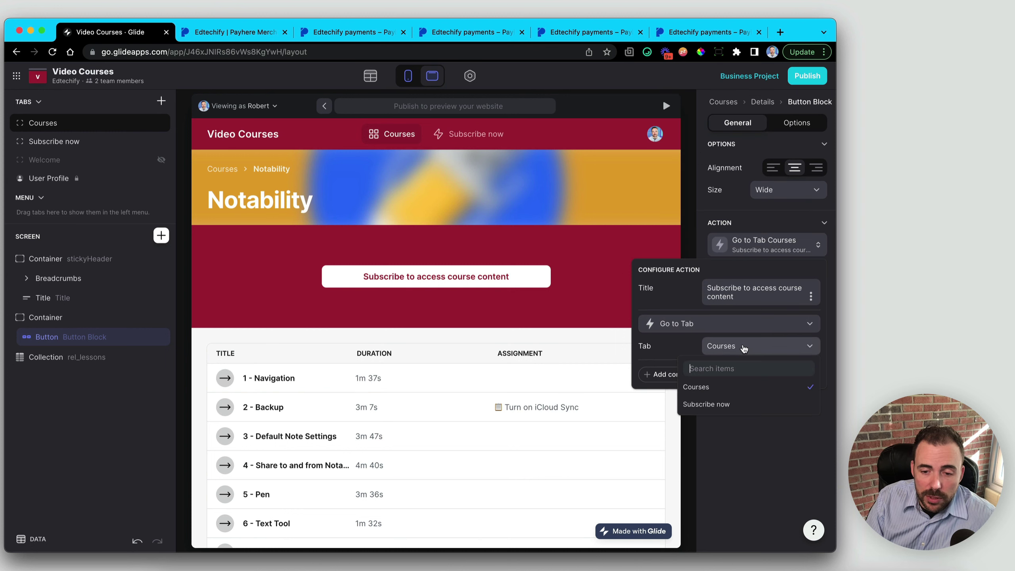
pyautogui.click(722, 403)
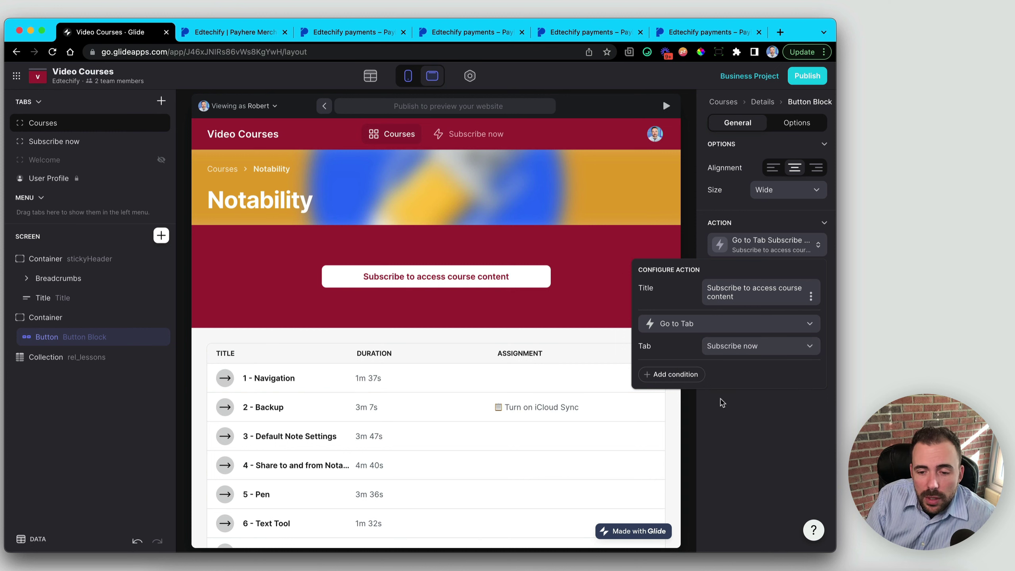
pyautogui.click(725, 402)
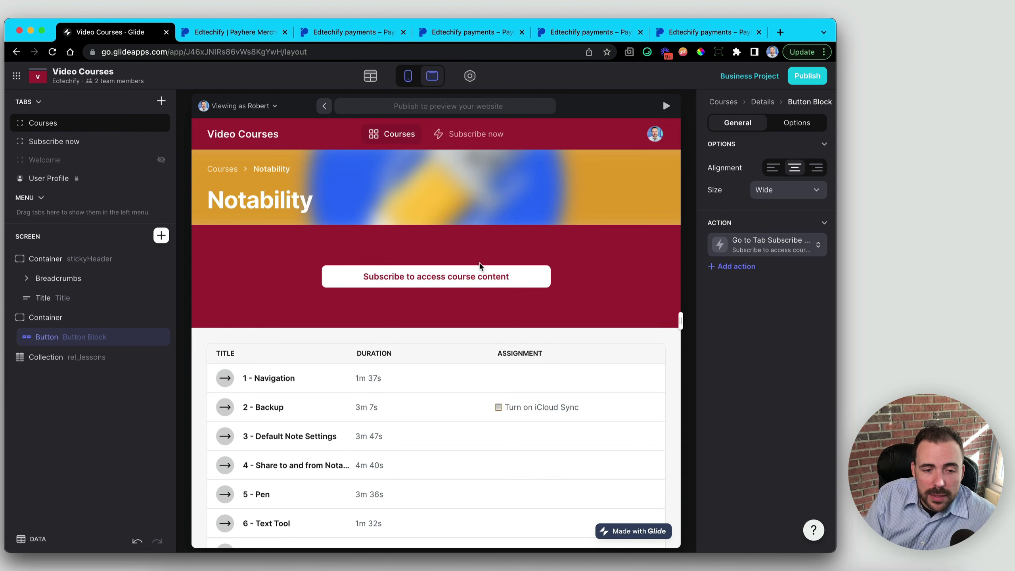
# - Test the subscribe button in the preview, look over the checkout page, and return to the Notability course page
pyautogui.click(441, 285)
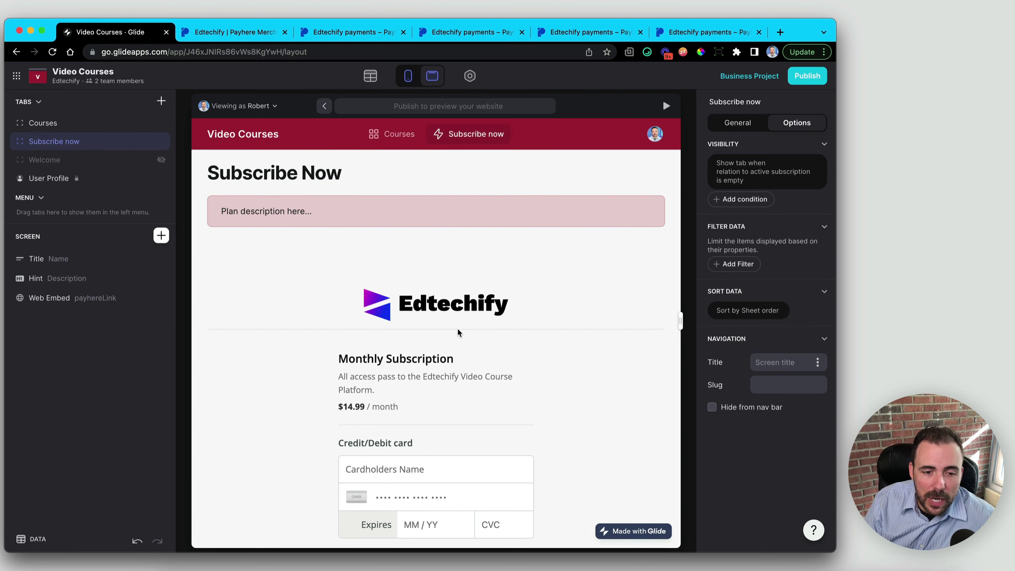
pyautogui.scroll(-2, 457, 327)
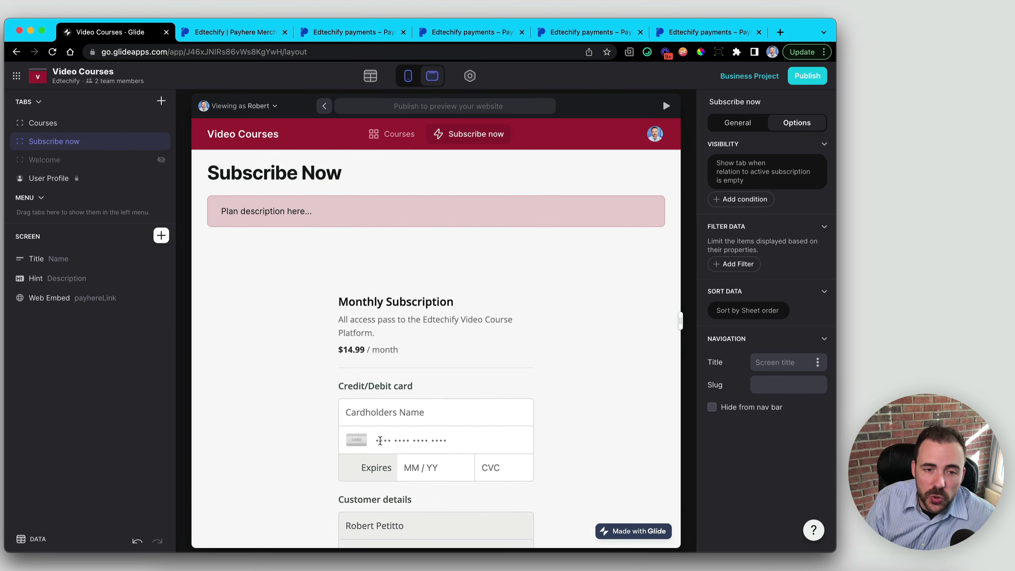
pyautogui.click(394, 136)
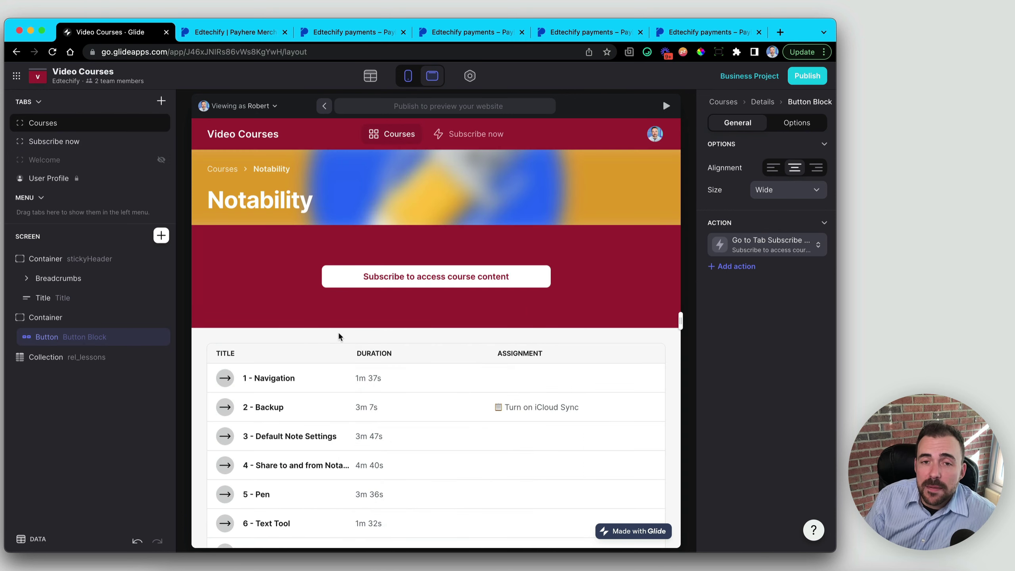
pyautogui.scroll(-3, 348, 351)
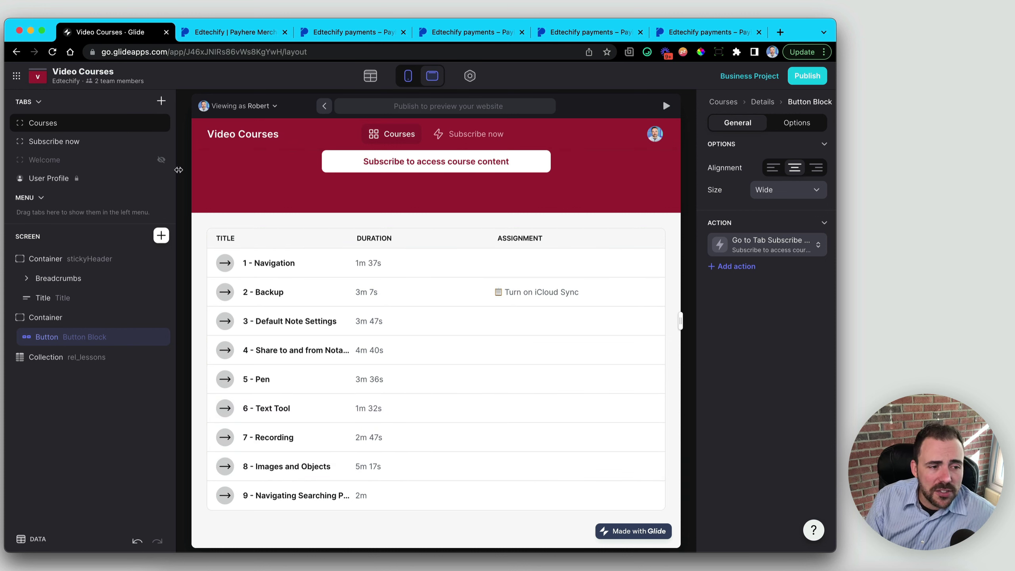
# - Add a new custom page to the tabs and label it "Premium"
pyautogui.click(161, 101)
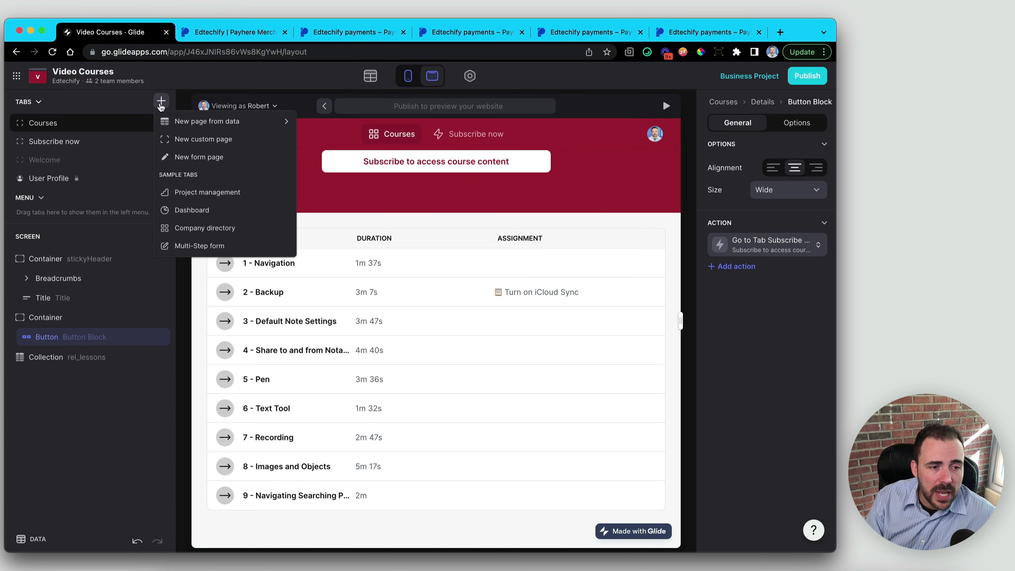
pyautogui.click(192, 140)
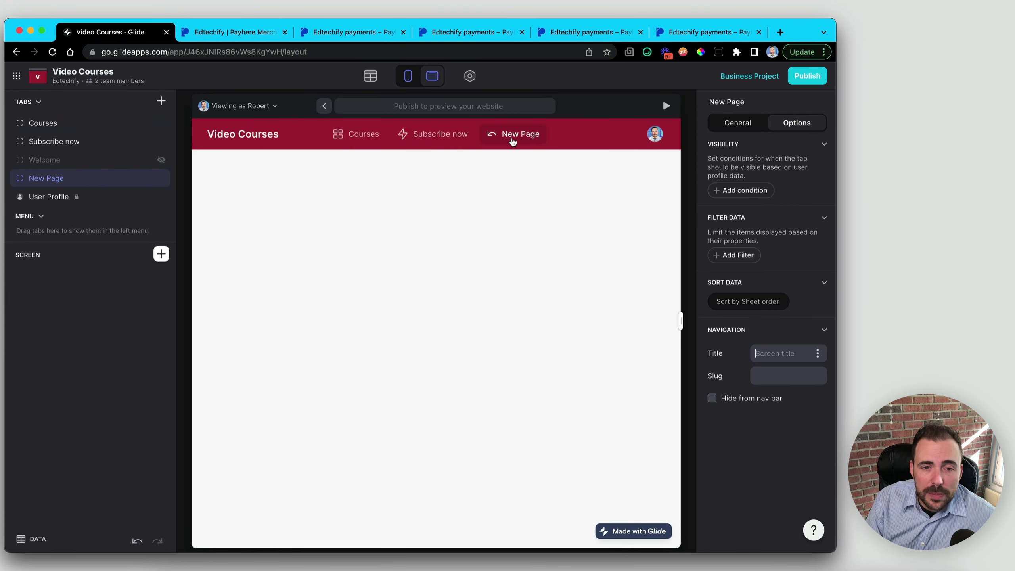
pyautogui.click(746, 123)
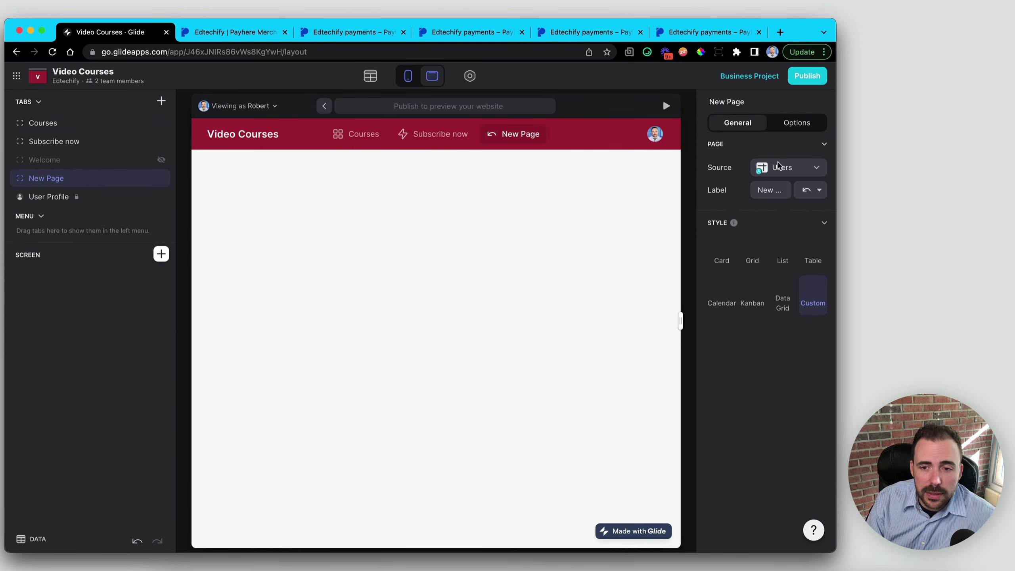
pyautogui.click(773, 191)
pyautogui.write('Premium')
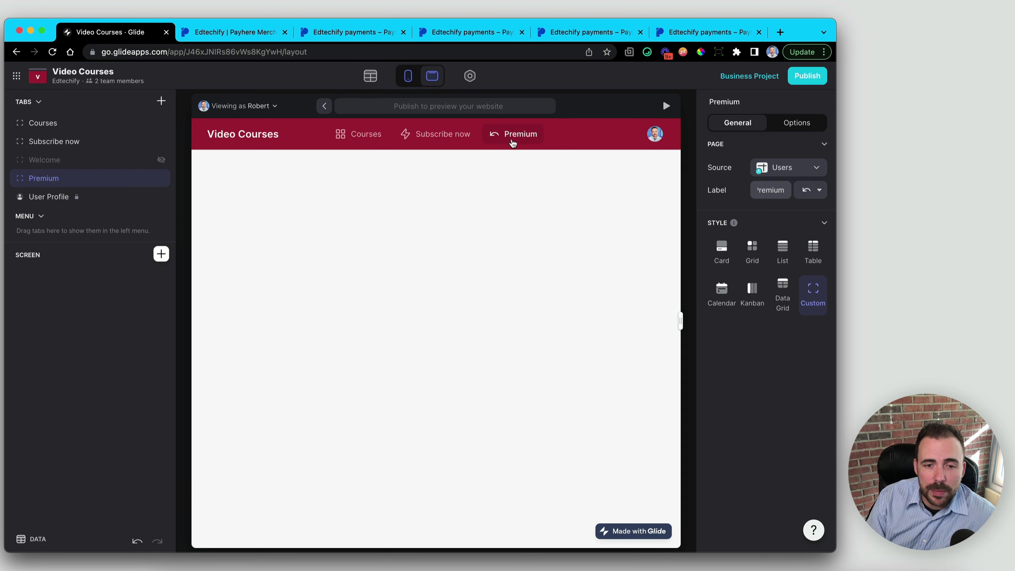
# - Add a visibility condition showing the Premium tab only when the user profile's relation to active subscription is not empty
pyautogui.click(352, 135)
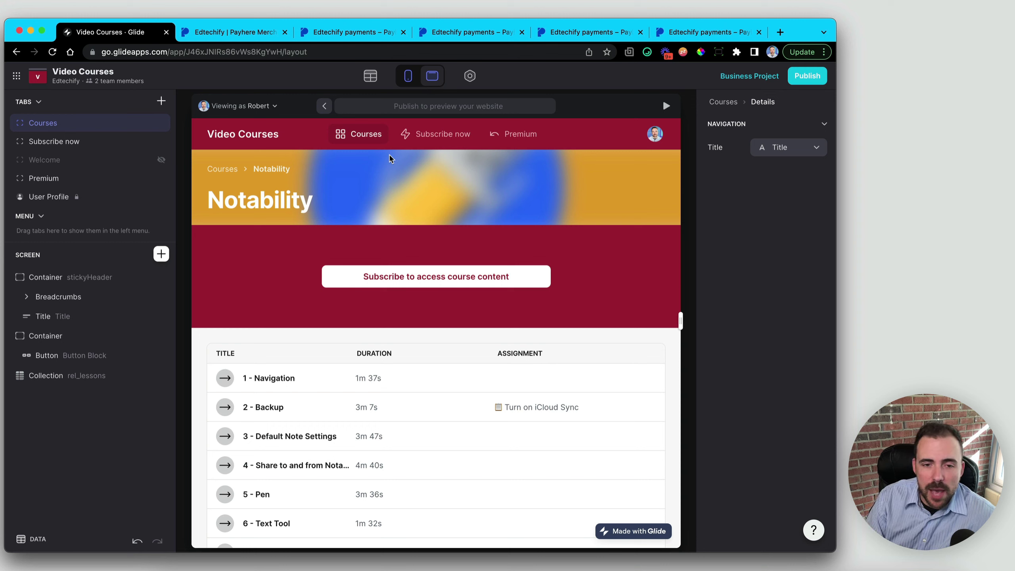
pyautogui.click(47, 179)
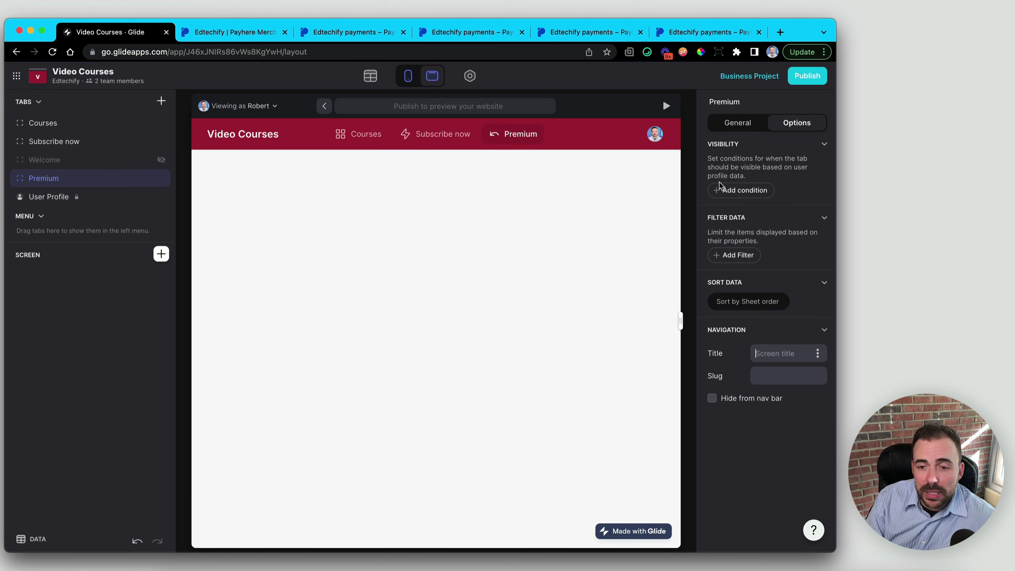
pyautogui.click(734, 191)
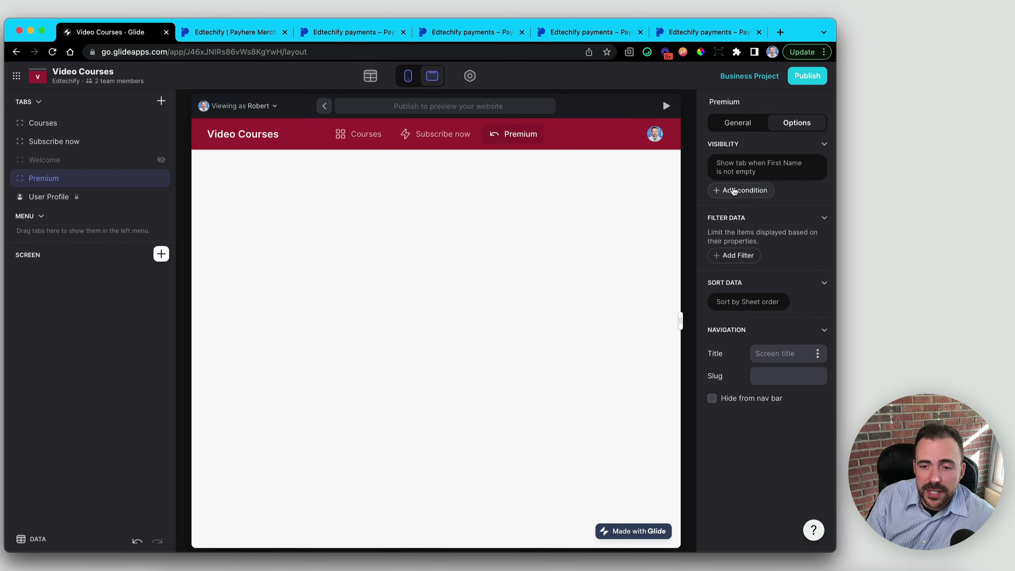
pyautogui.click(737, 177)
pyautogui.click(687, 214)
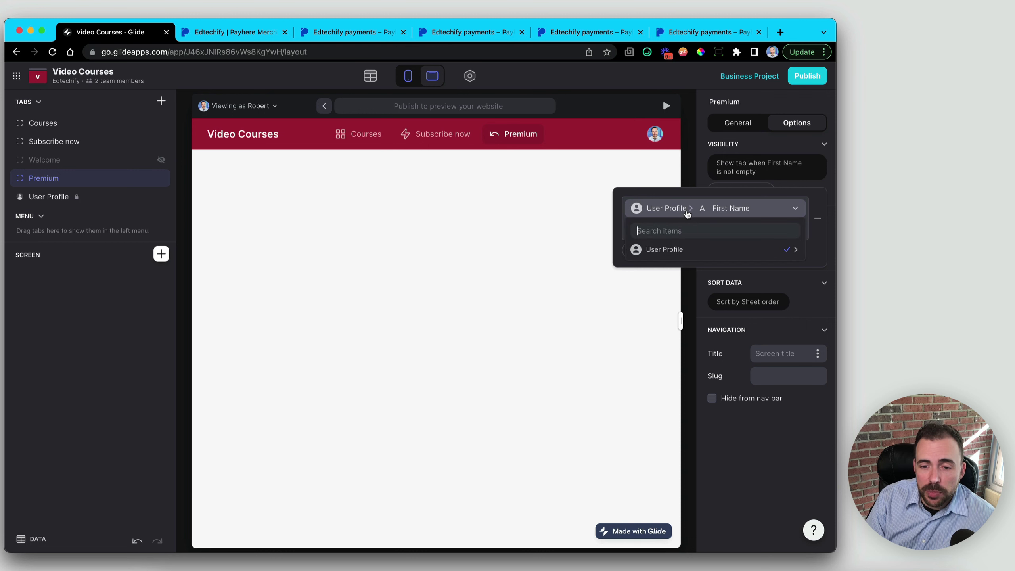
pyautogui.click(684, 255)
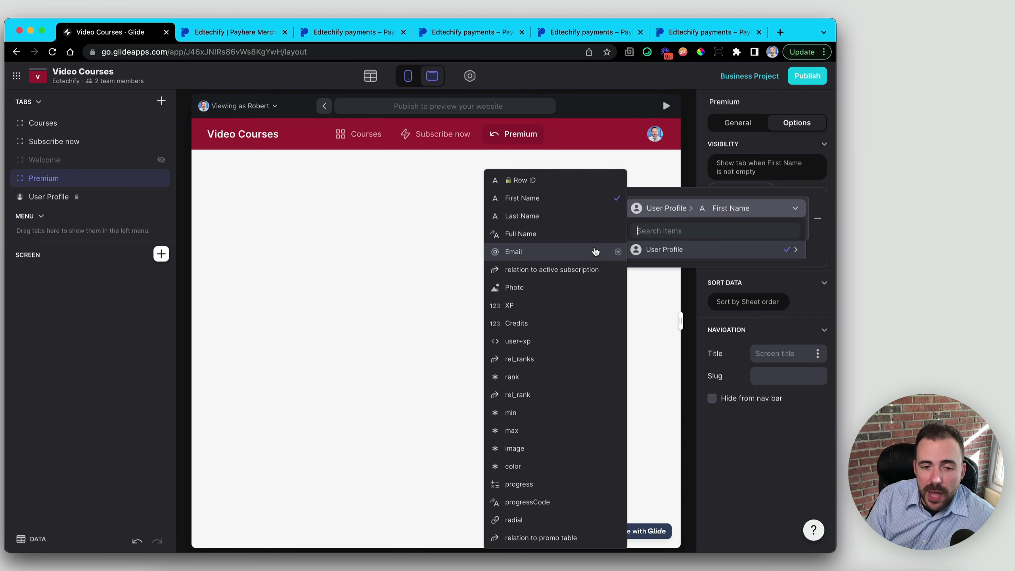
pyautogui.click(560, 271)
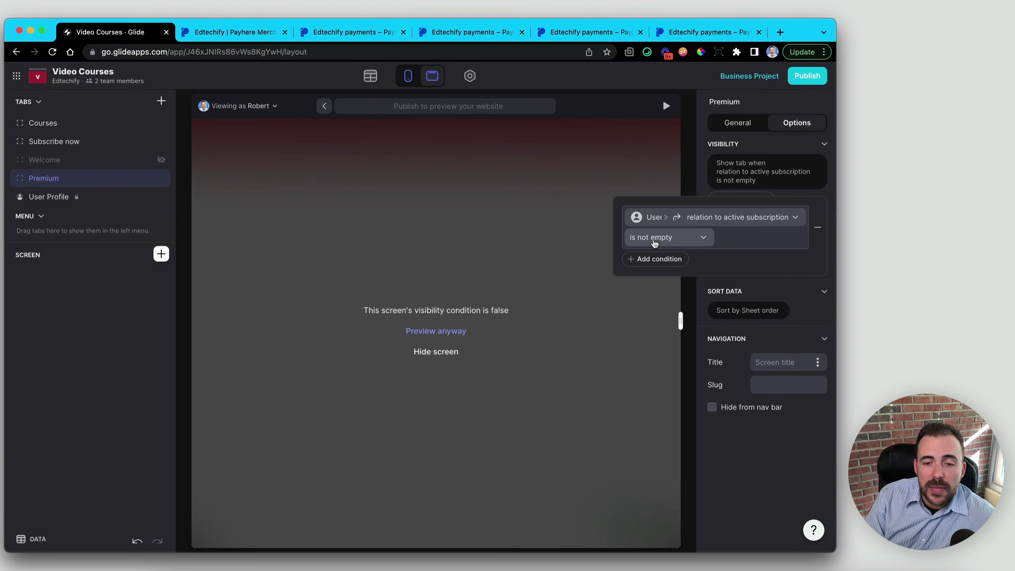
pyautogui.click(655, 239)
pyautogui.click(421, 237)
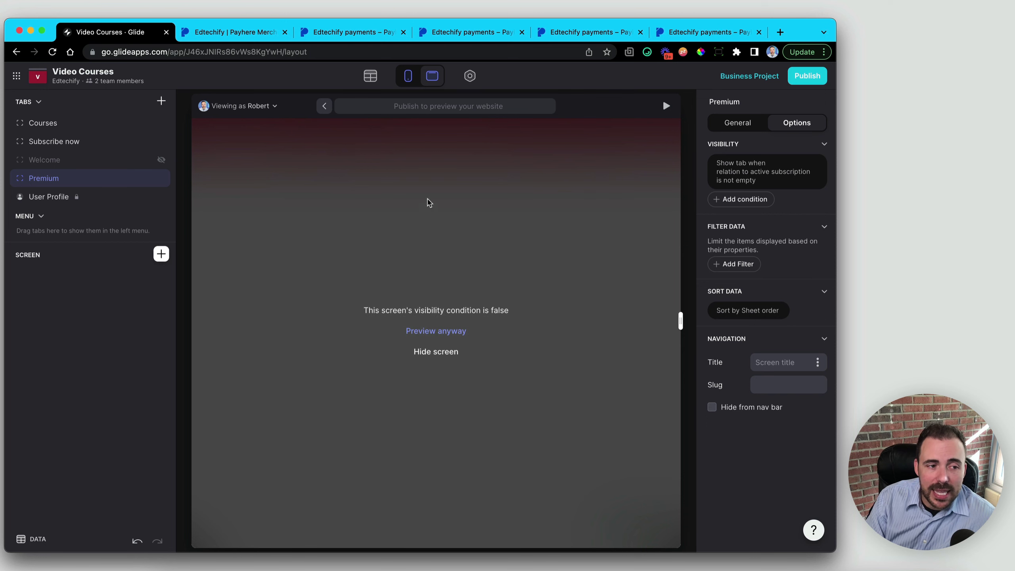
# - Preview the Subscribe now and Courses tabs, open the Navigation lesson of the Notability course, and return to the course page
pyautogui.click(47, 144)
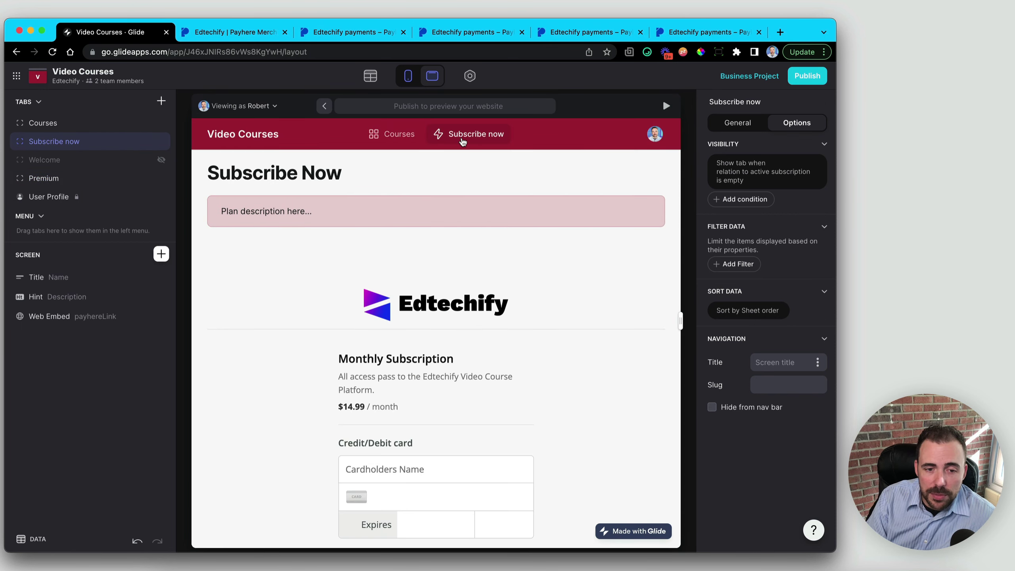
pyautogui.click(409, 137)
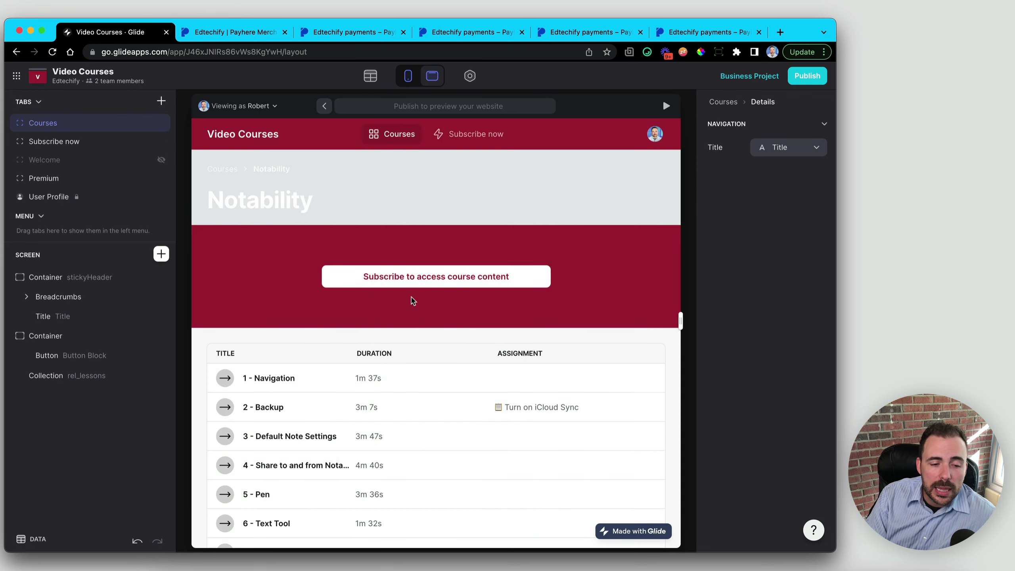
pyautogui.scroll(-3, 413, 302)
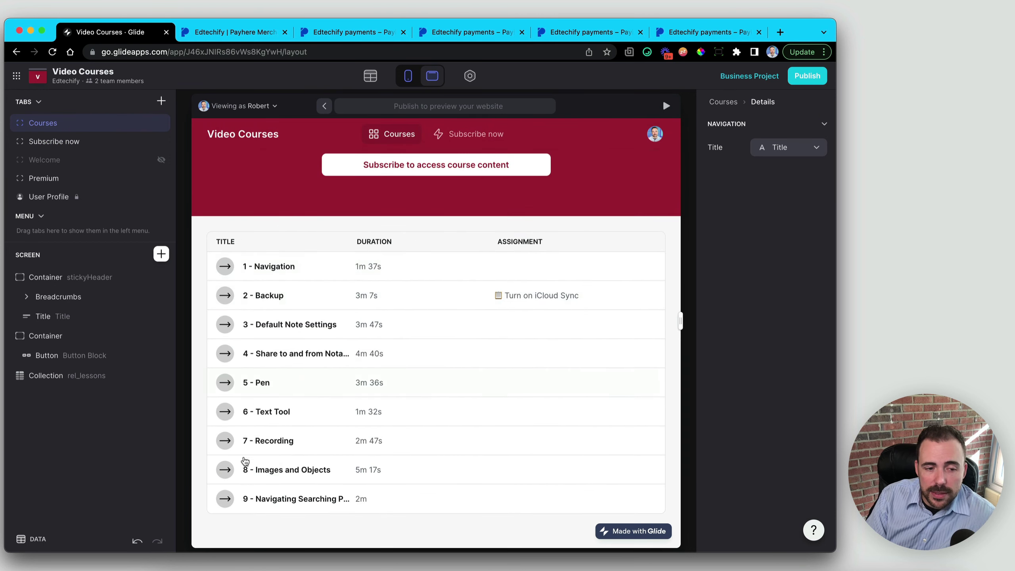
pyautogui.click(324, 275)
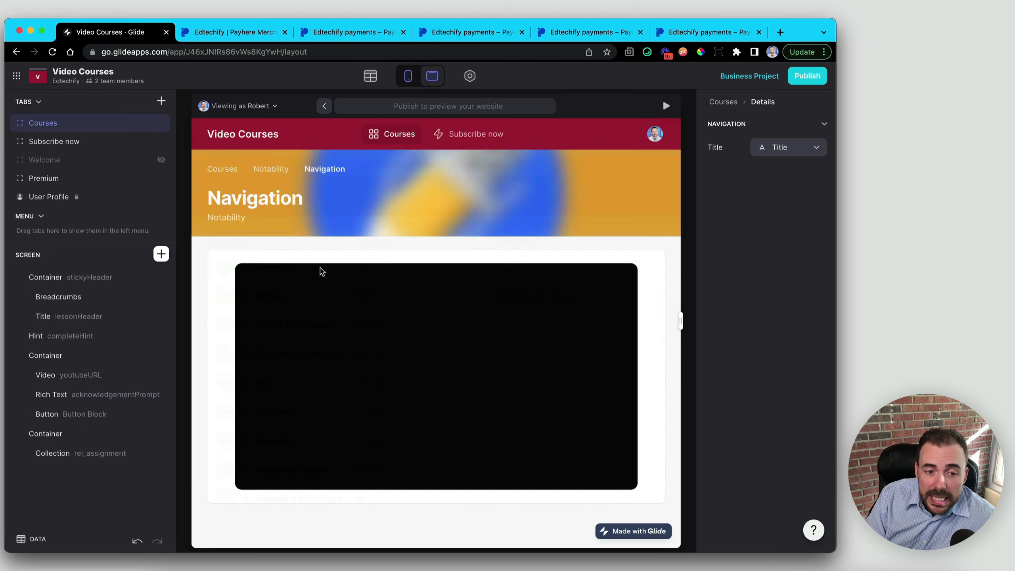
pyautogui.click(272, 170)
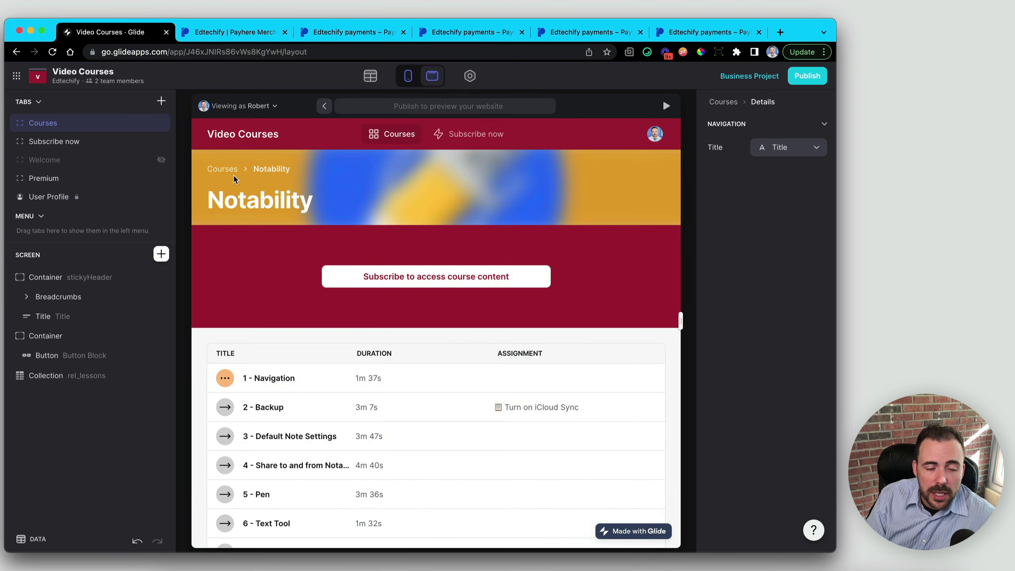
# - Add a condition to the rel_lessons collection's item click action allowing it only when the user profile's relation to active subscription is not empty
pyautogui.click(63, 376)
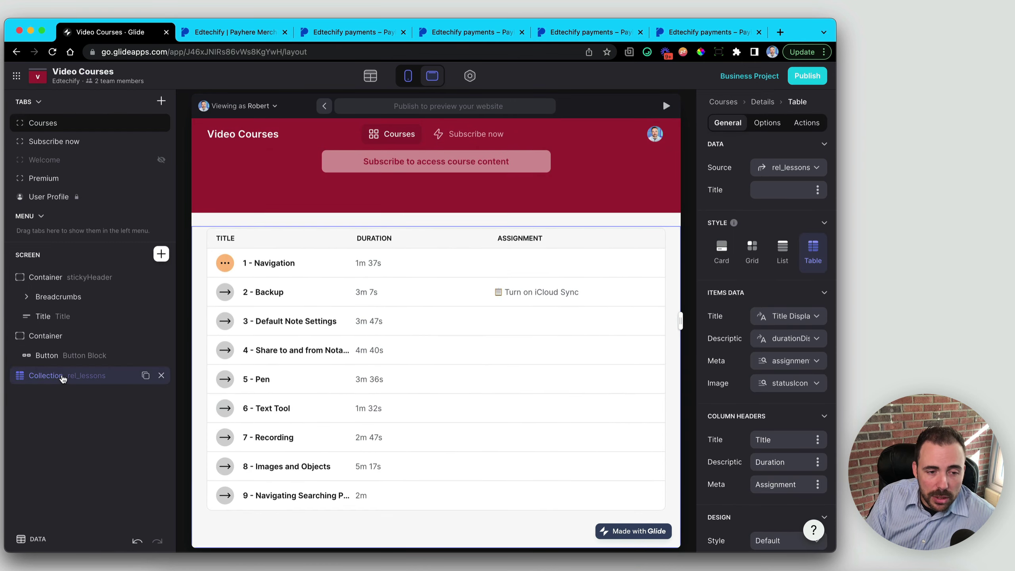
pyautogui.click(807, 124)
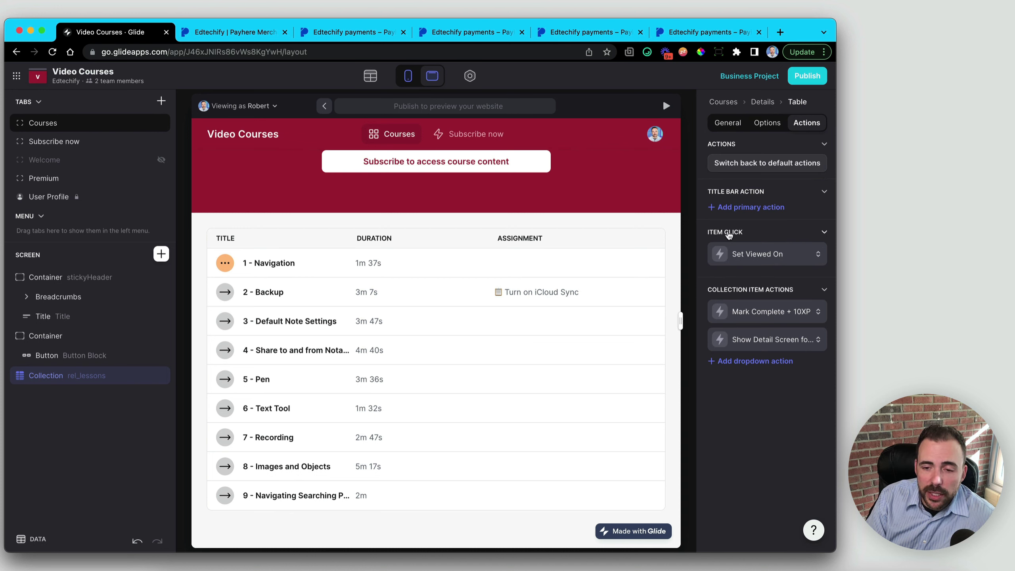
pyautogui.click(745, 256)
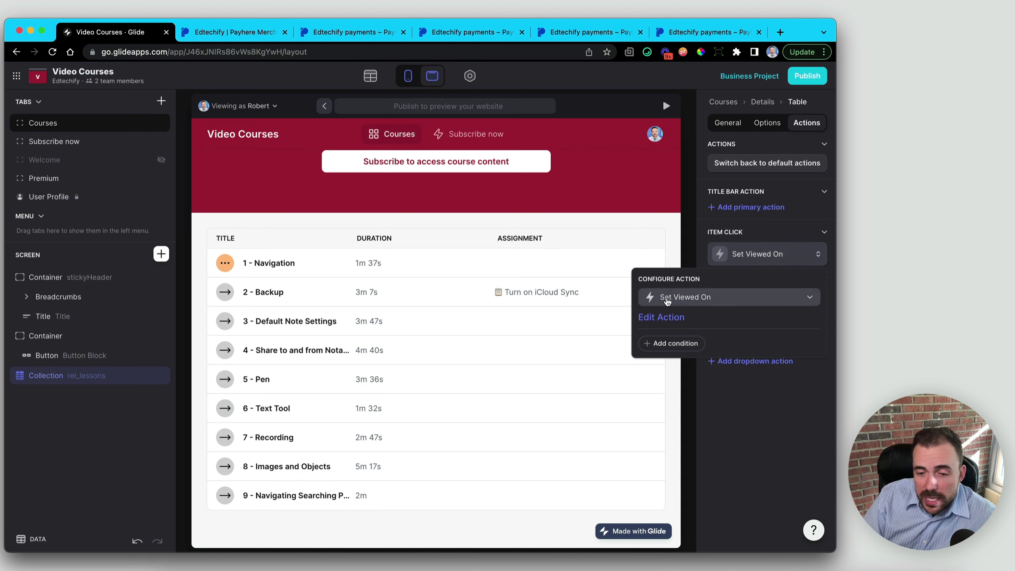
pyautogui.click(671, 344)
pyautogui.click(673, 344)
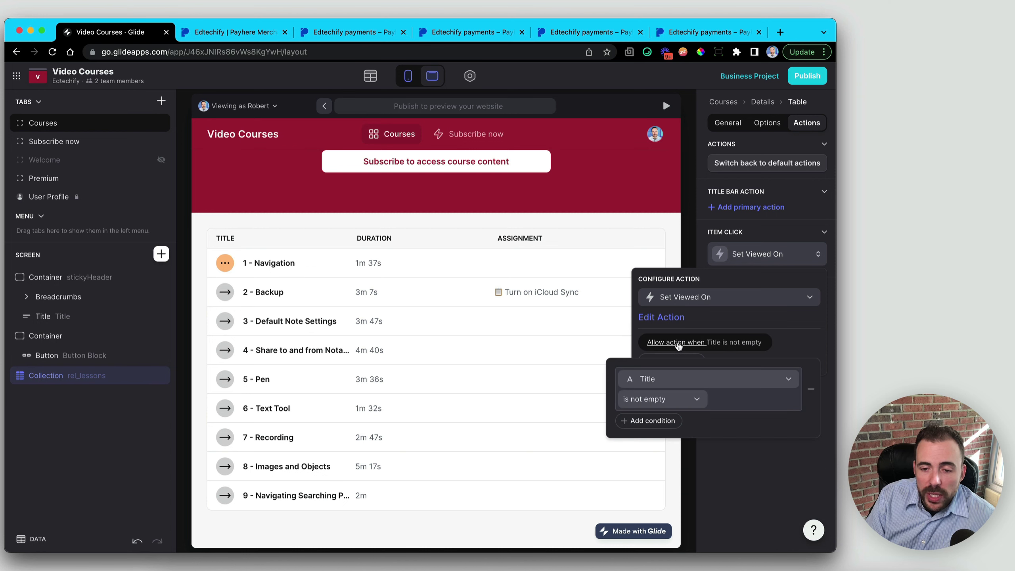
pyautogui.click(670, 379)
pyautogui.moveTo(680, 105)
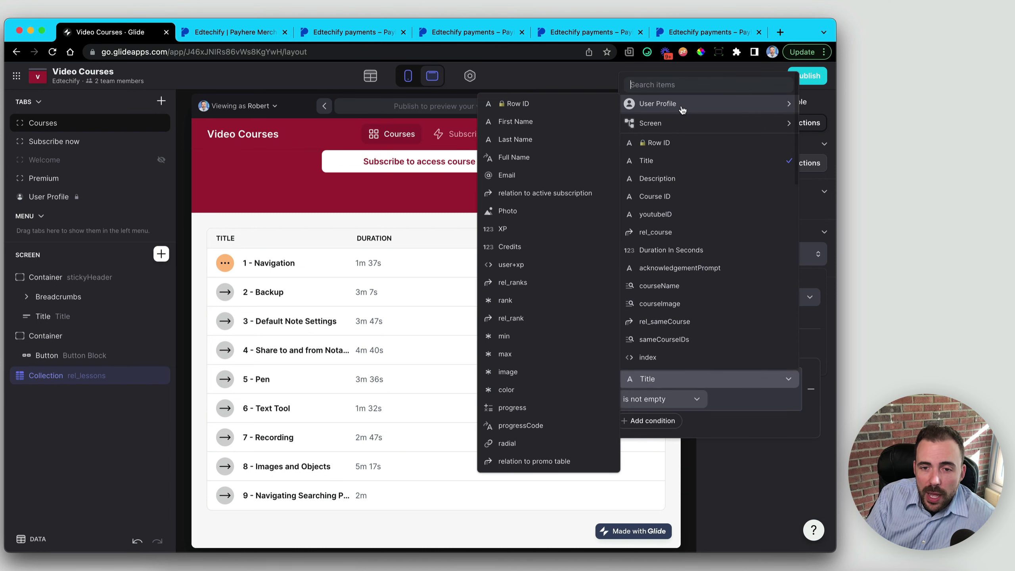
pyautogui.click(555, 194)
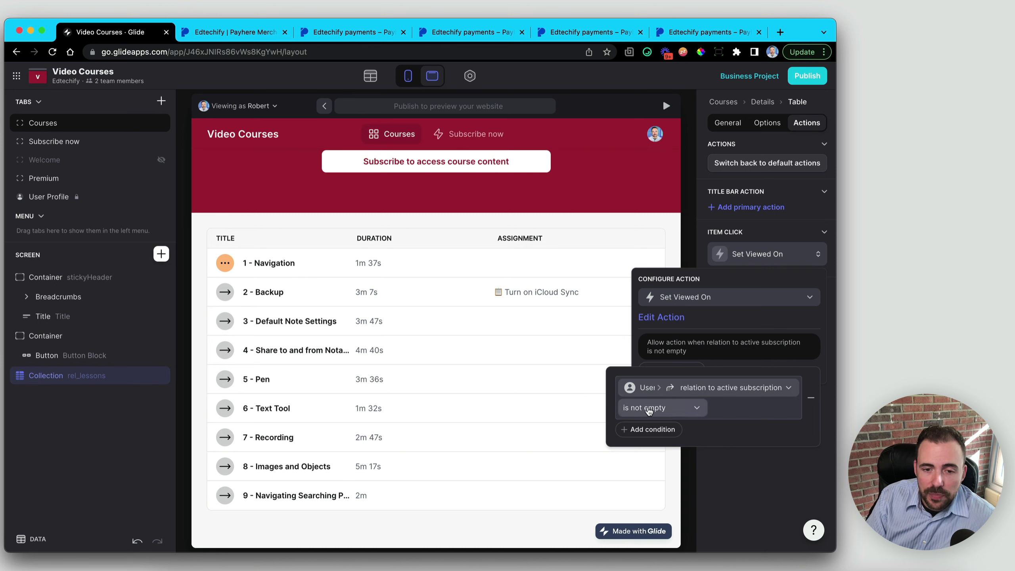
pyautogui.click(576, 263)
# - Test several lesson rows of the Notability course in the preview with the item click condition applied
pyautogui.moveTo(316, 311); pyautogui.dragTo(294, 340)
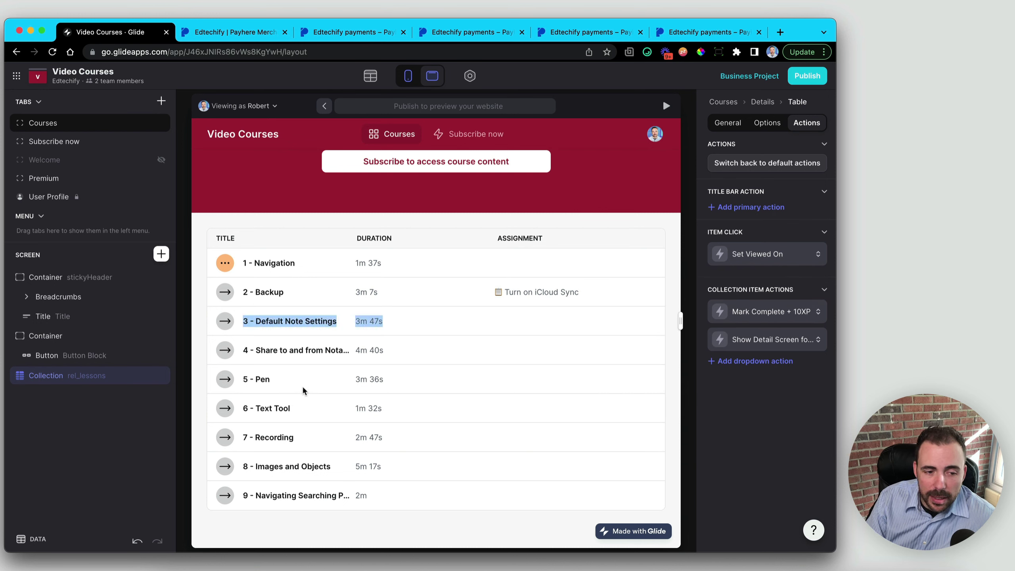
pyautogui.moveTo(300, 398); pyautogui.dragTo(297, 418)
pyautogui.moveTo(284, 448); pyautogui.dragTo(275, 466)
pyautogui.moveTo(368, 502); pyautogui.dragTo(394, 440)
pyautogui.moveTo(390, 306); pyautogui.dragTo(386, 280)
pyautogui.doubleClick(384, 238)
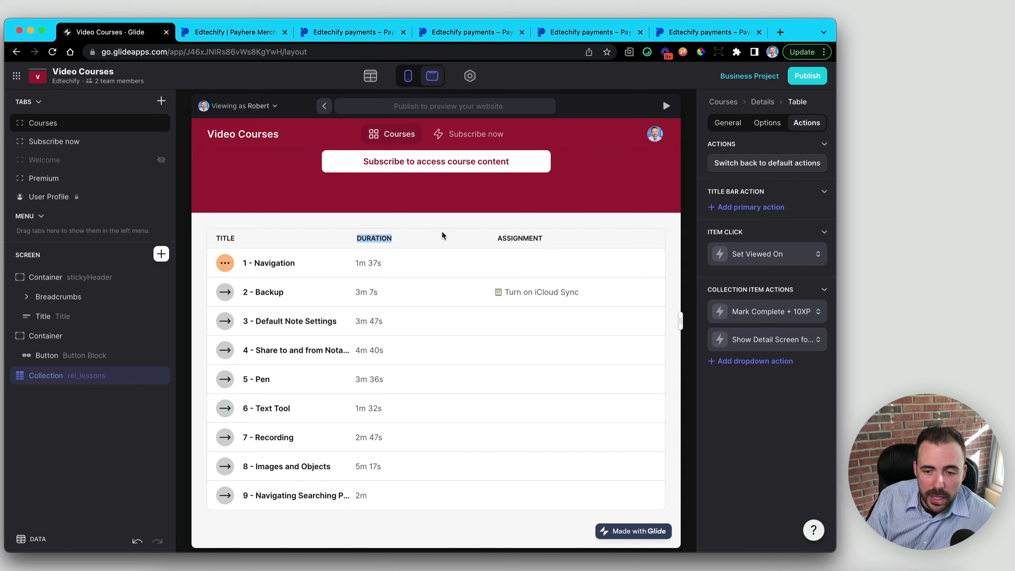
# - Remove the active subscription condition from the lesson collection's item click action
pyautogui.click(751, 254)
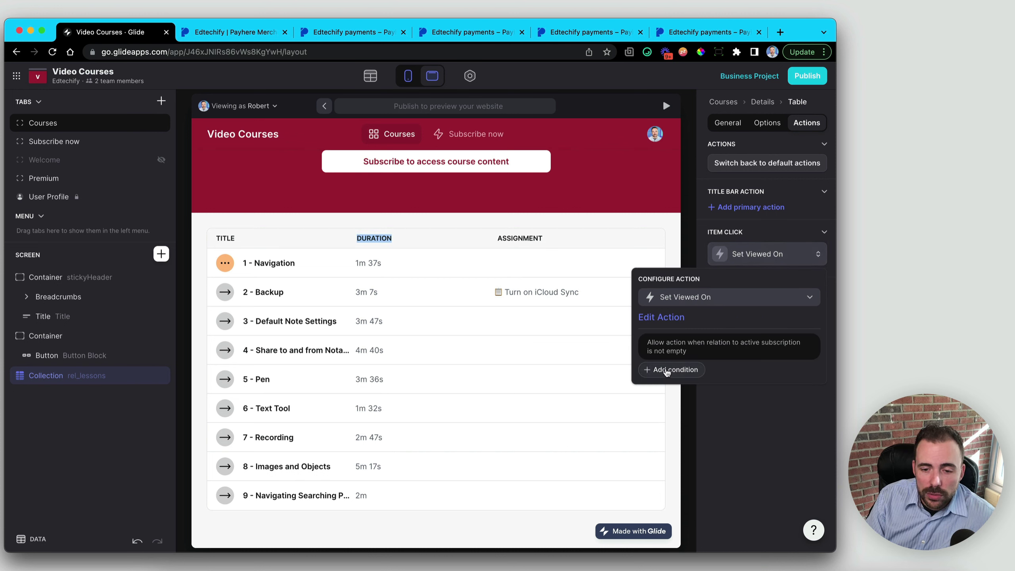
pyautogui.click(672, 352)
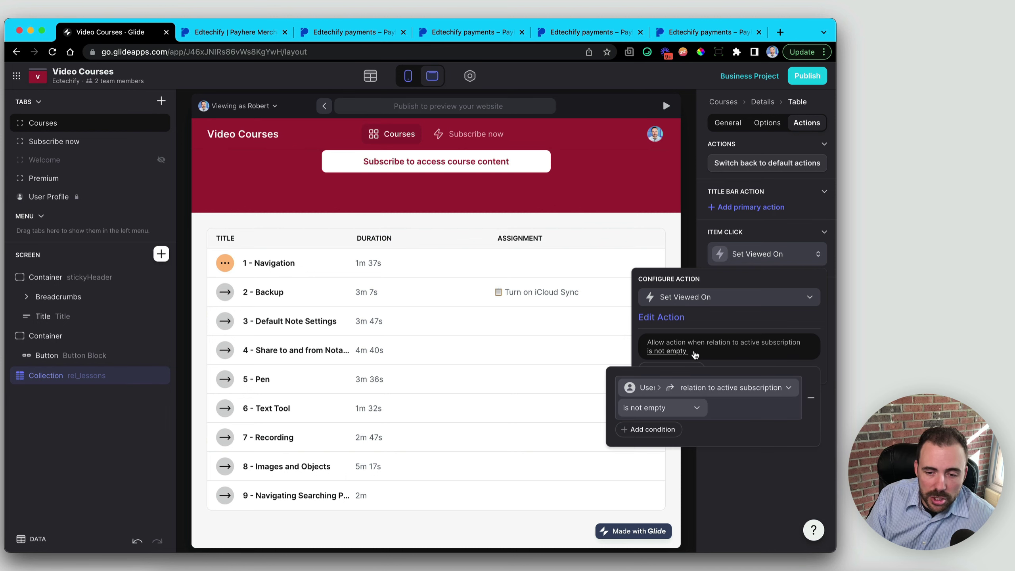
pyautogui.click(812, 398)
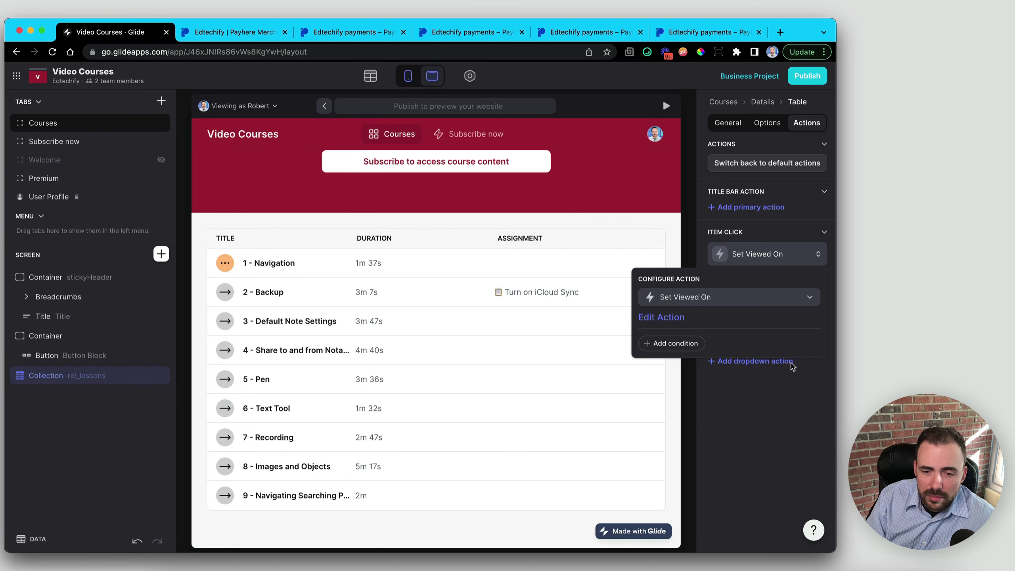
# - Edit the Set Viewed On action and add a first branch for when the user profile's relation to active subscription is empty
pyautogui.click(661, 317)
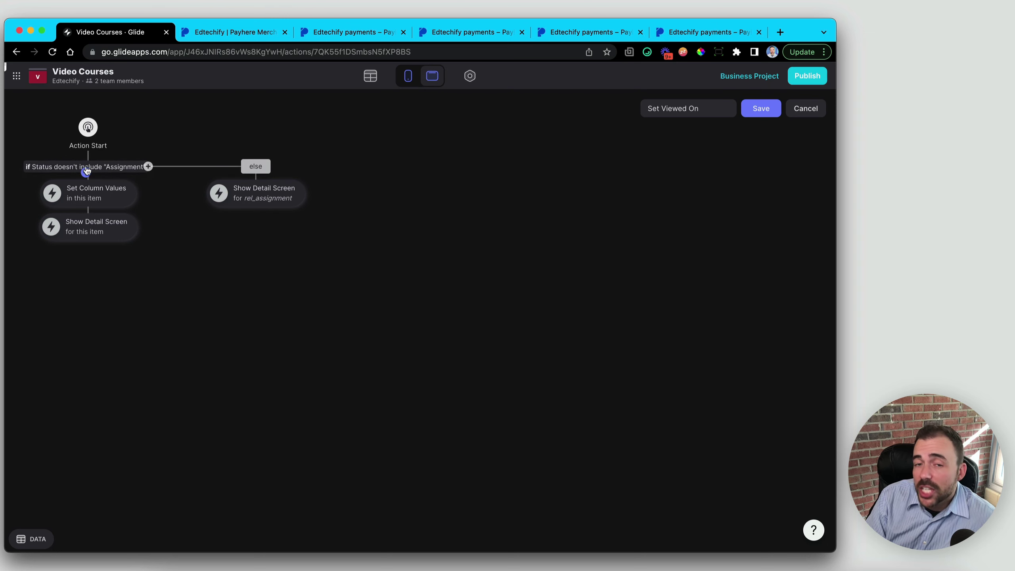
pyautogui.click(150, 166)
pyautogui.moveTo(237, 167); pyautogui.dragTo(91, 168)
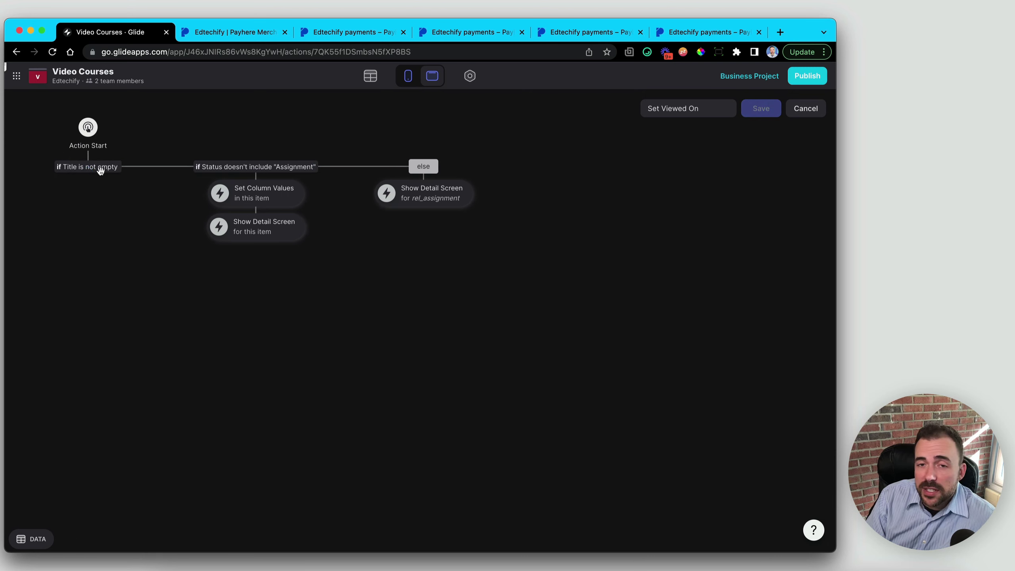
pyautogui.click(104, 170)
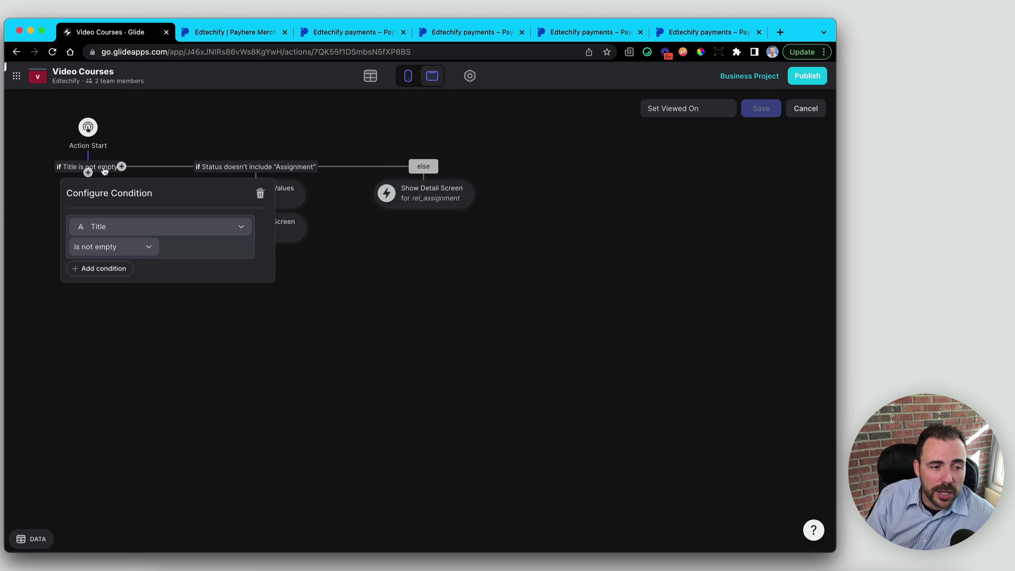
pyautogui.click(122, 226)
pyautogui.moveTo(138, 275)
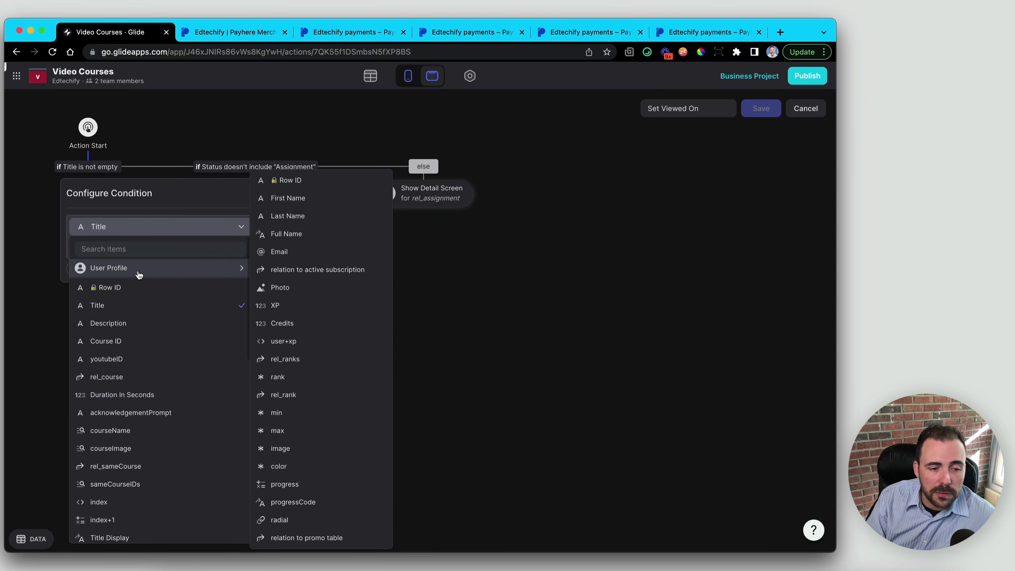
pyautogui.click(310, 270)
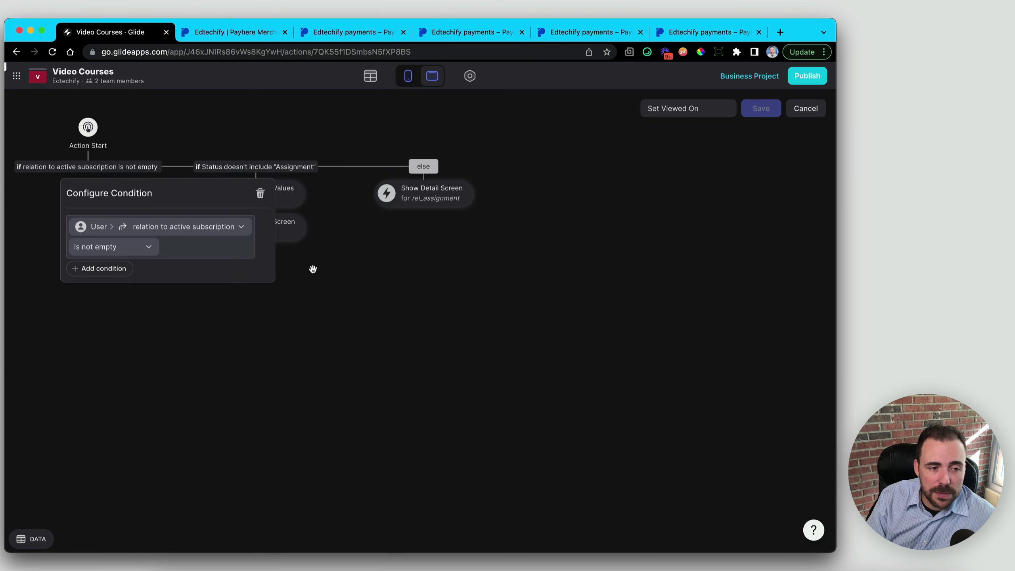
pyautogui.click(117, 251)
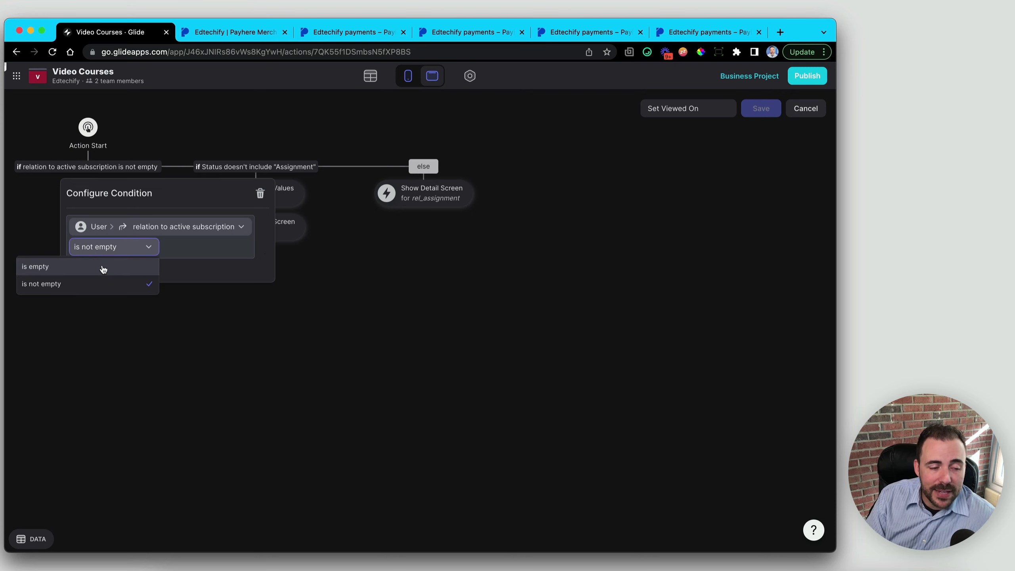
pyautogui.click(104, 268)
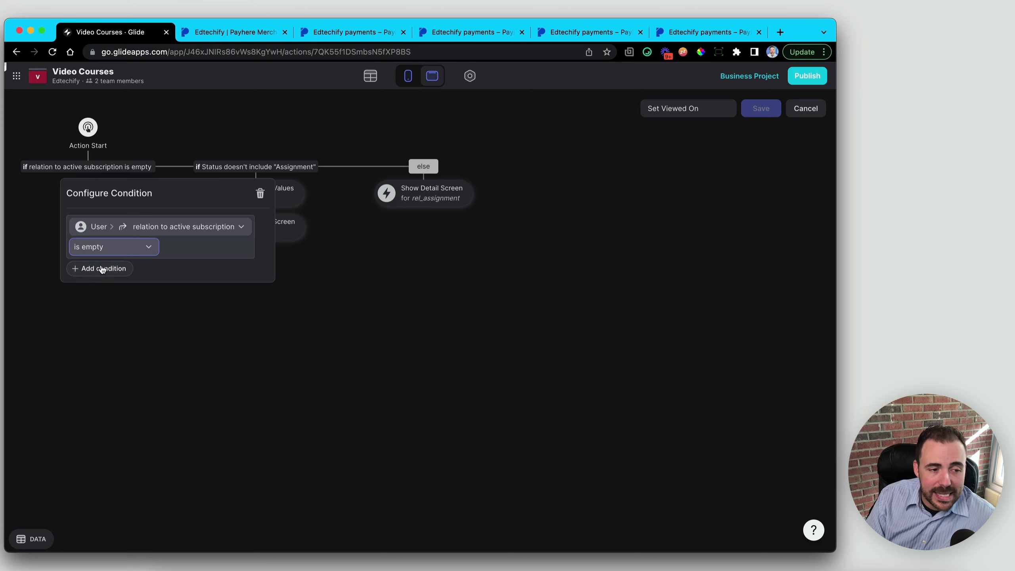
pyautogui.click(82, 351)
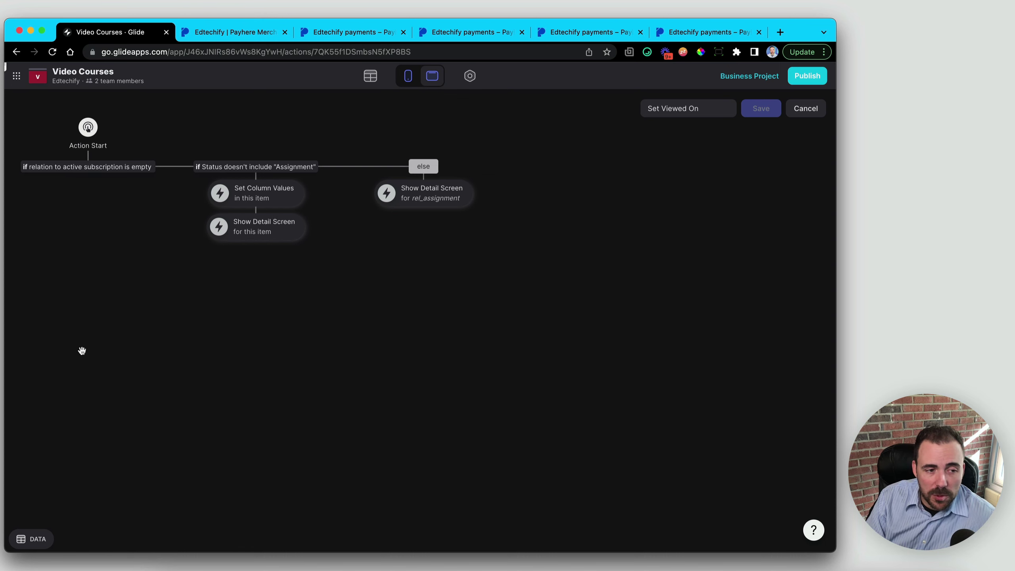
# - Add a Show Notification action under the empty subscription branch and set its icon to Failure
pyautogui.click(88, 172)
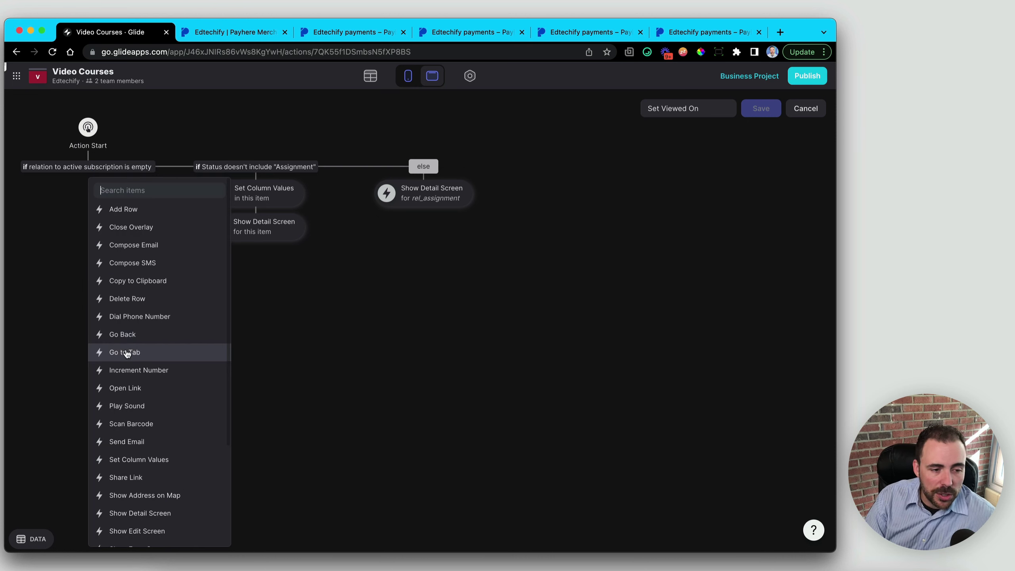
pyautogui.click(87, 176)
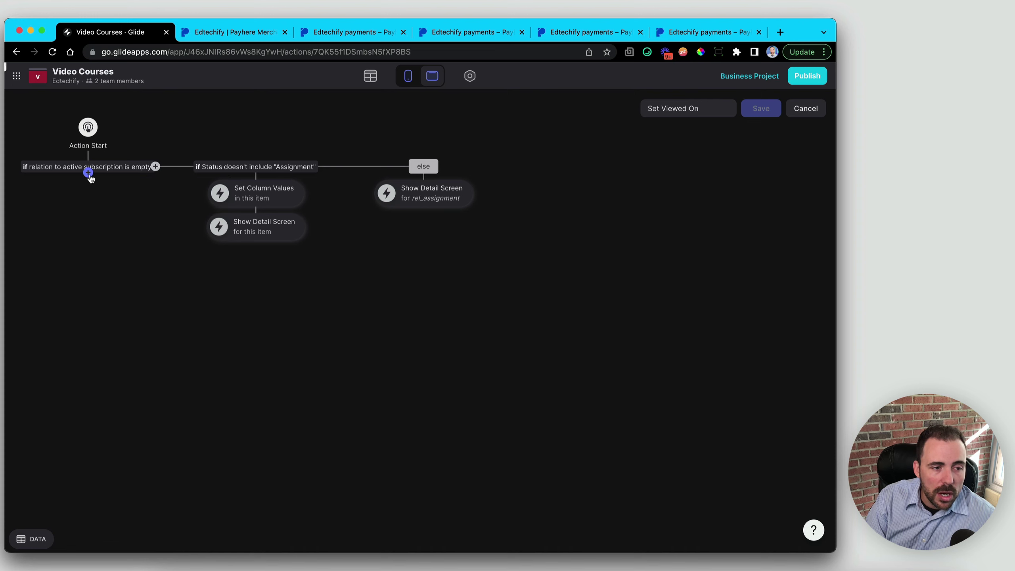
pyautogui.click(89, 175)
pyautogui.scroll(-1, 159, 448)
pyautogui.scroll(-3, 158, 447)
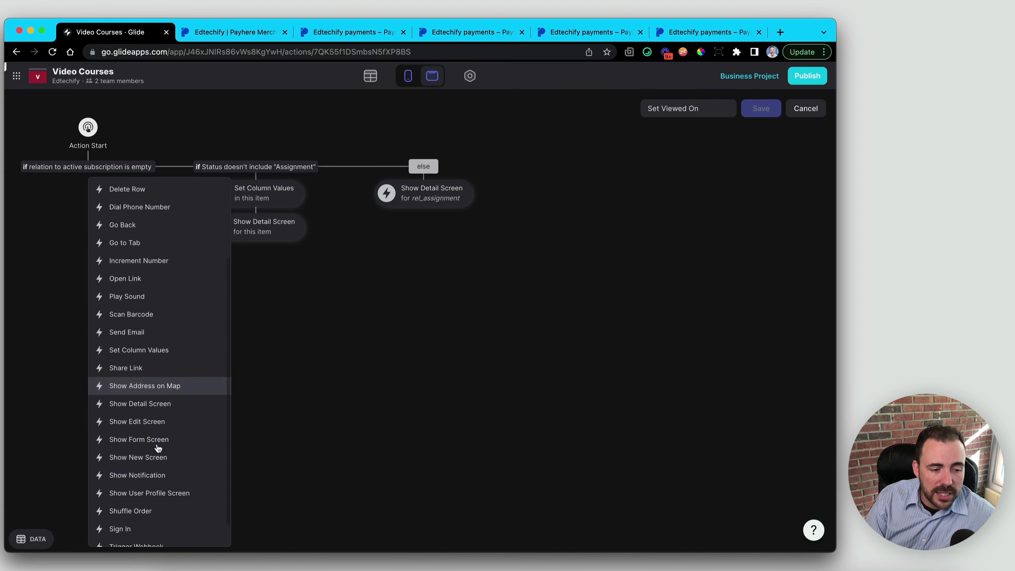
pyautogui.click(144, 477)
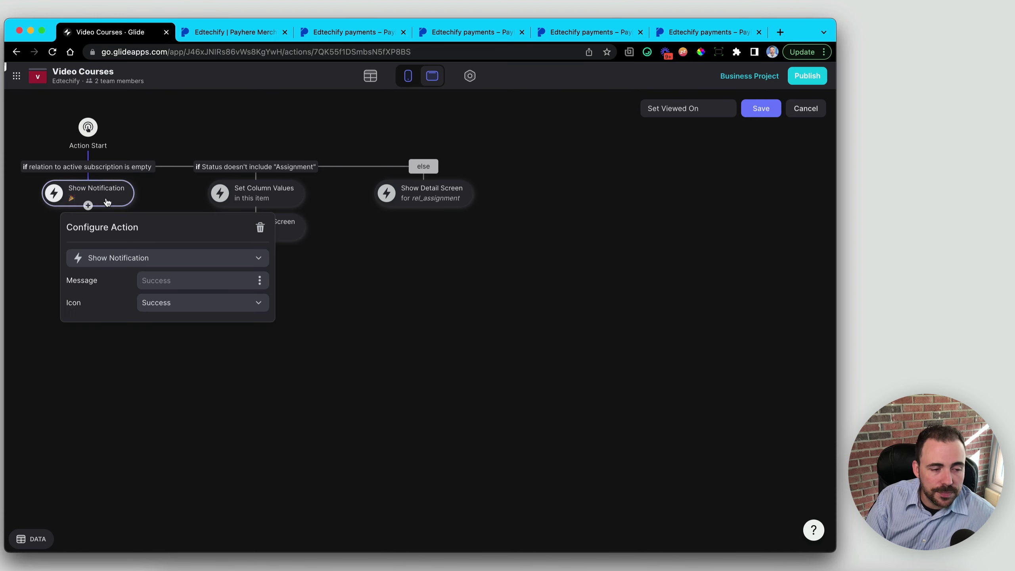
pyautogui.click(159, 305)
pyautogui.click(155, 357)
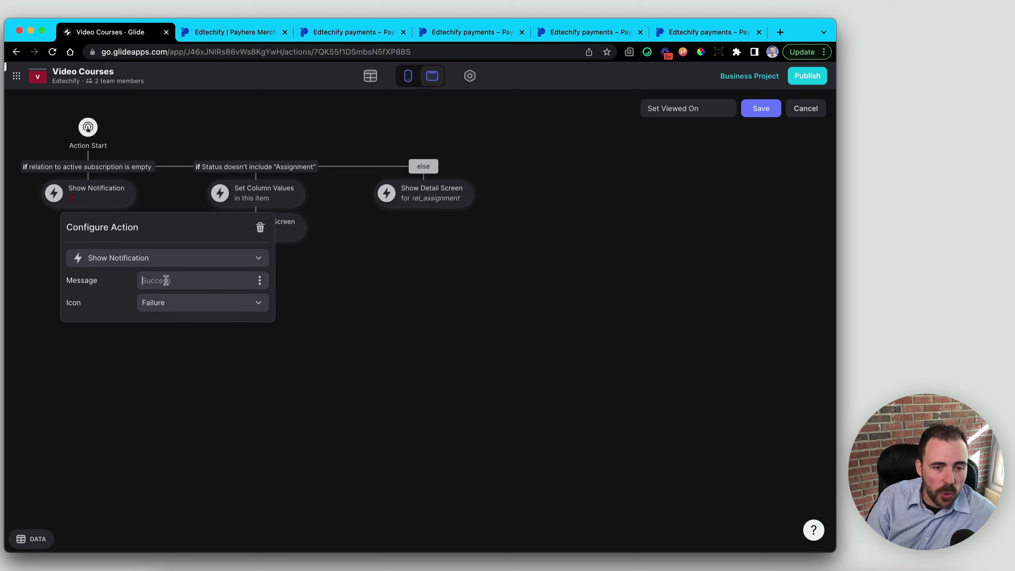
# - Set the notification message to "You must subscribe to see this content" and save the action
pyautogui.write('You mis')
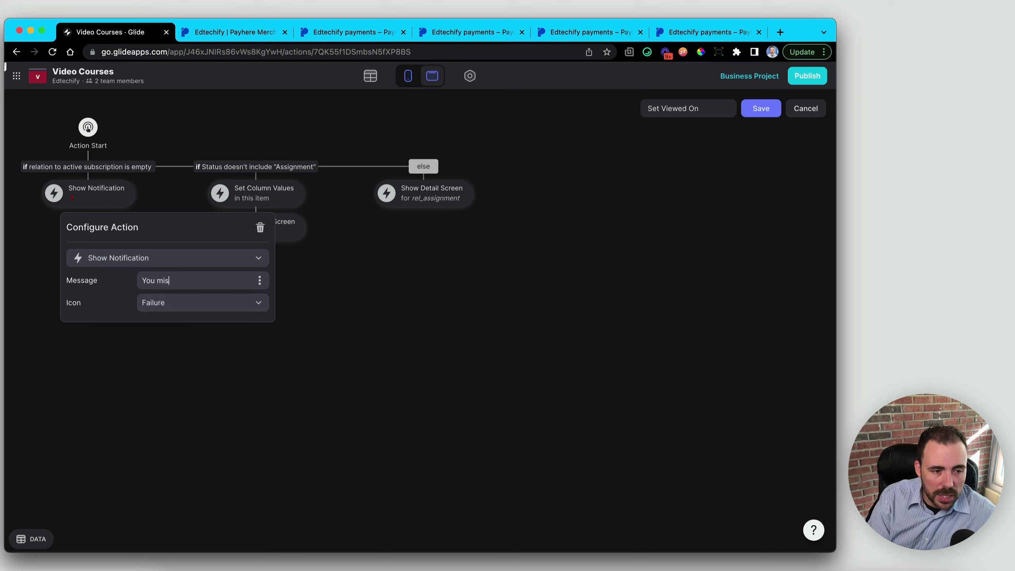
pyautogui.press('BackSpace')
pyautogui.press('BackSpace')
pyautogui.write('ust s')
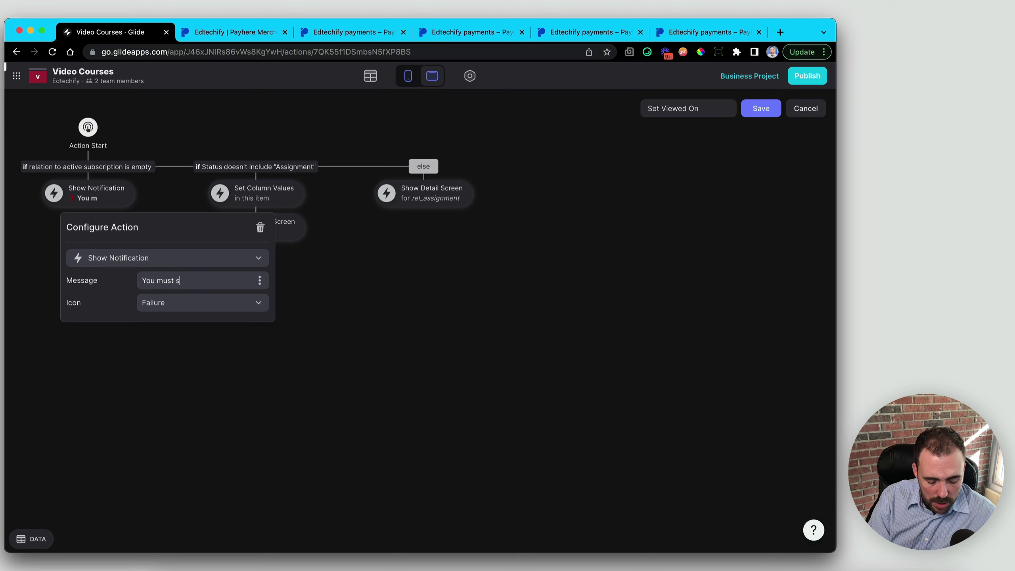
pyautogui.write('ub')
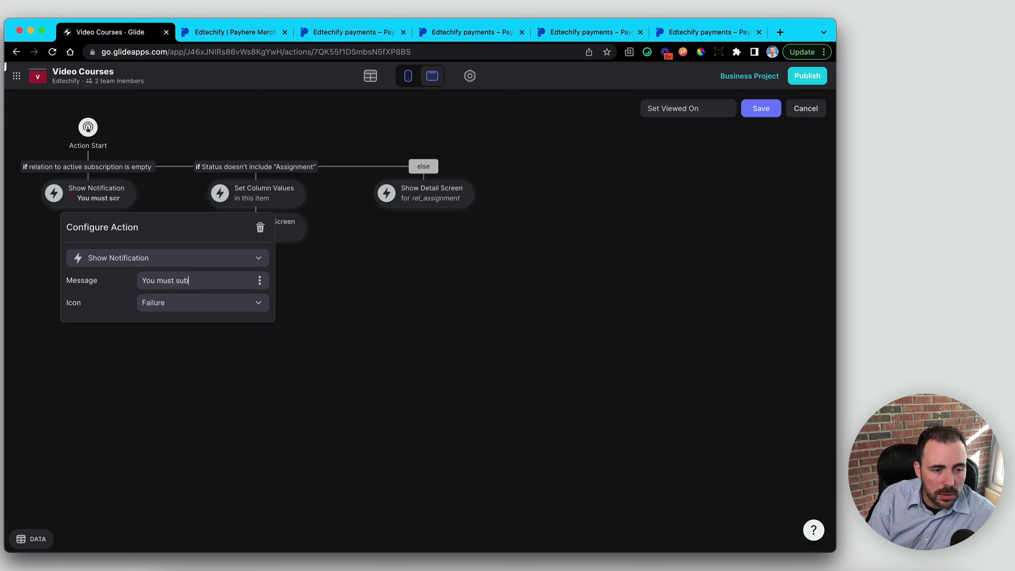
pyautogui.write('scribe to')
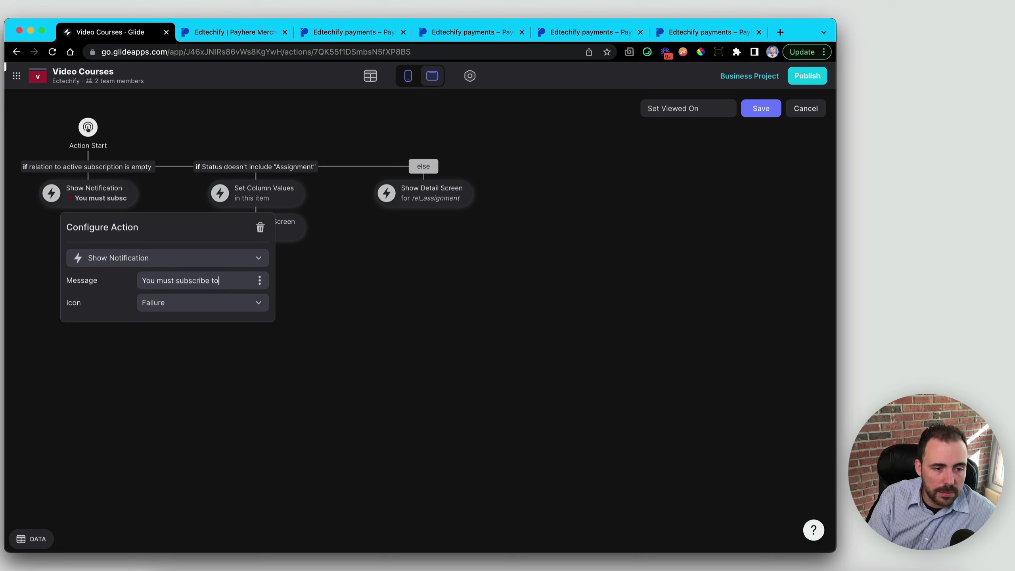
pyautogui.write(' see this content')
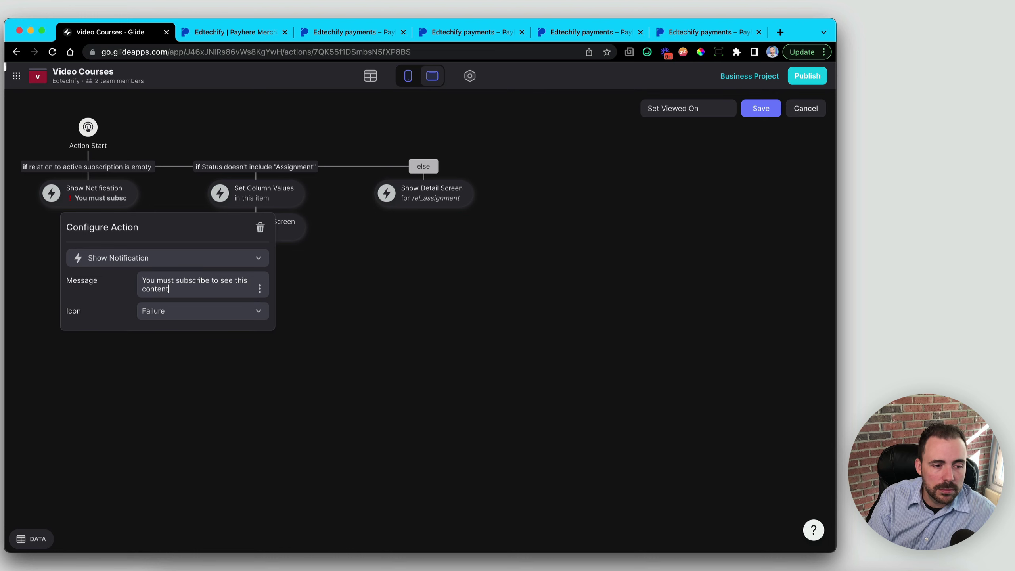
pyautogui.click(762, 114)
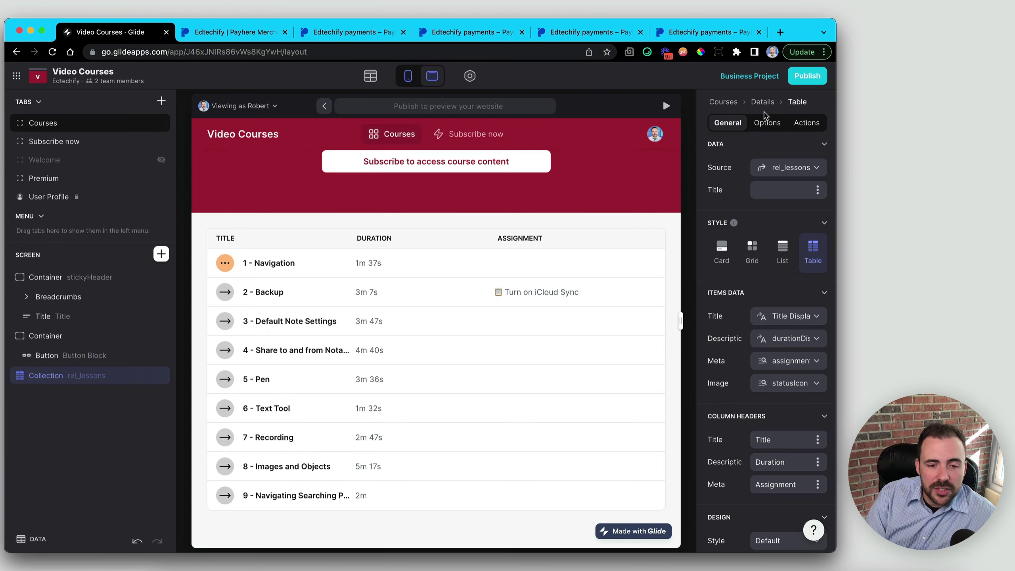
# - Test the subscription notification by opening several lessons of the Notability course in the preview
pyautogui.click(424, 275)
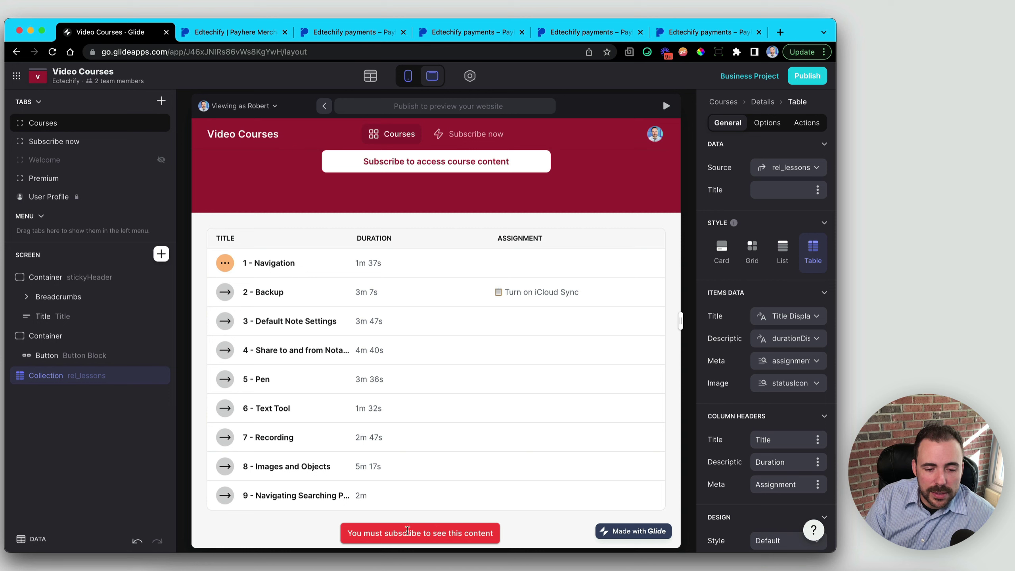
pyautogui.click(424, 379)
pyautogui.click(420, 350)
pyautogui.click(416, 296)
pyautogui.click(450, 372)
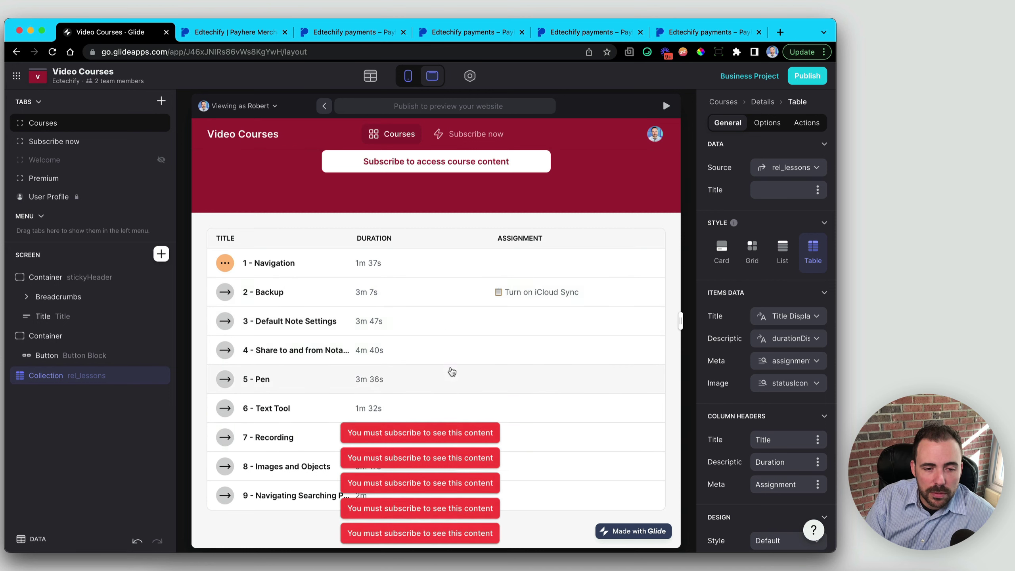
pyautogui.click(479, 388)
pyautogui.click(507, 401)
# - Follow the "Subscribe to access course content" button to the checkout page, look it over, and return to the Notability course
pyautogui.scroll(3, 508, 401)
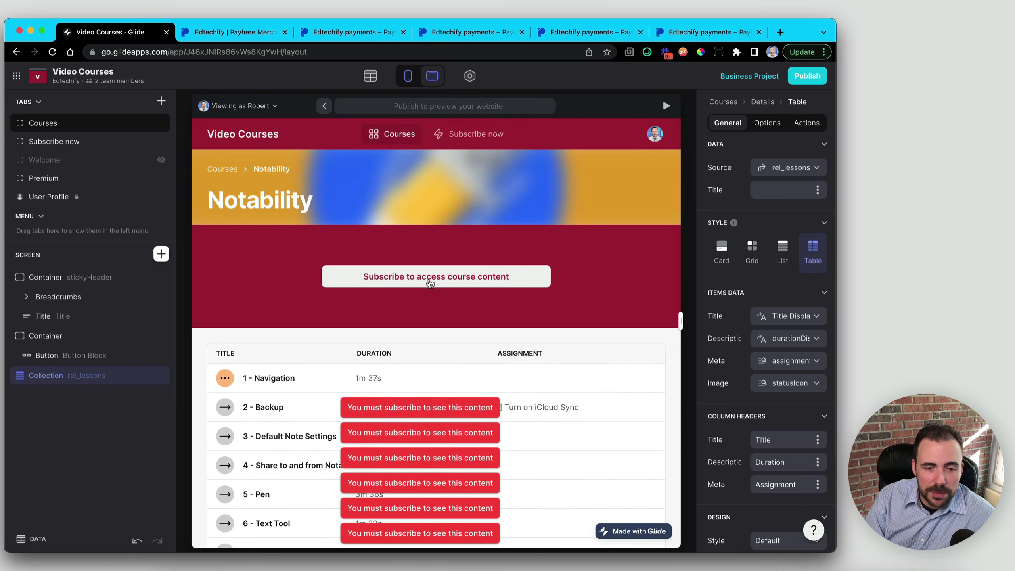
pyautogui.click(454, 283)
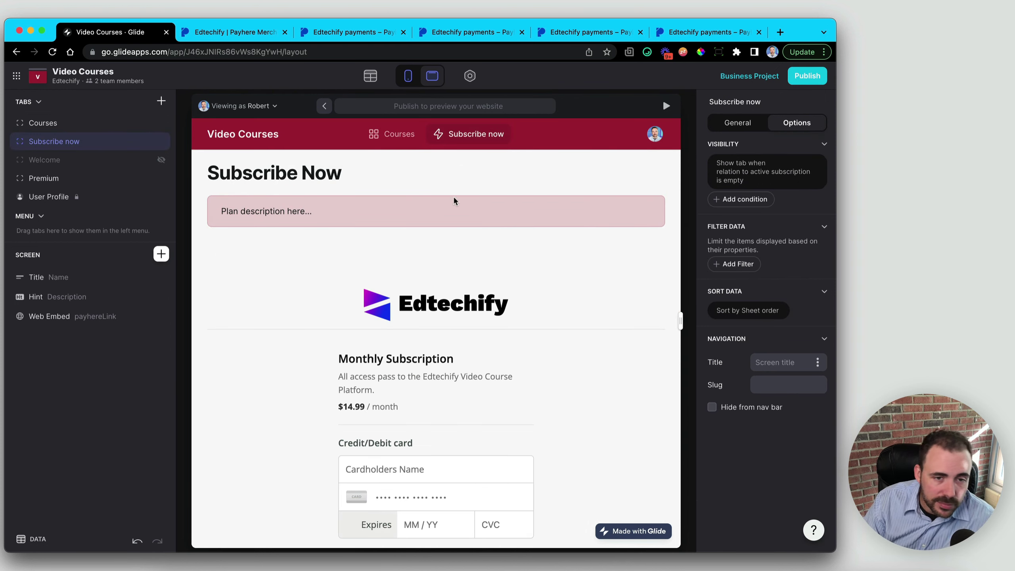
pyautogui.click(398, 136)
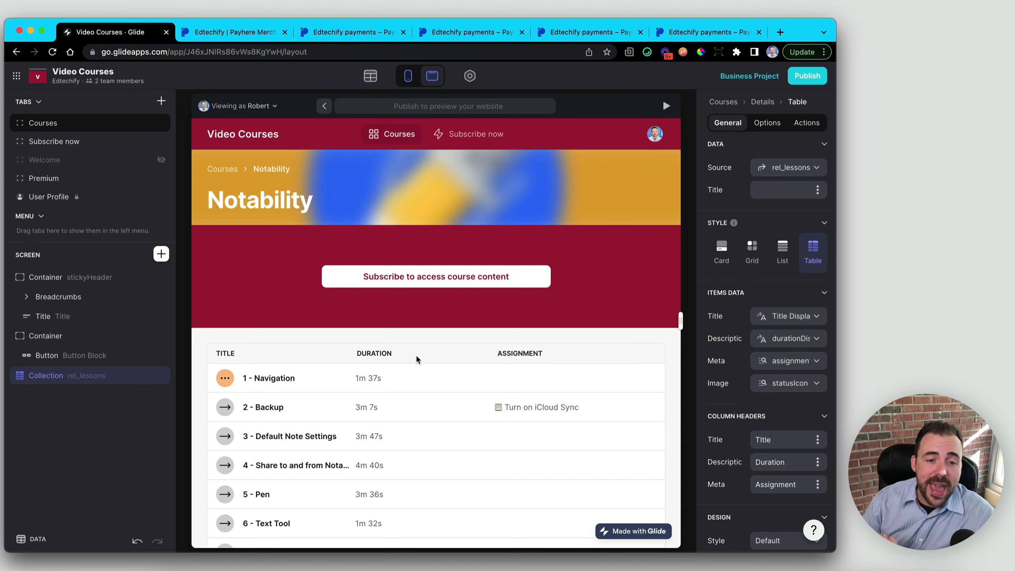
# - Revisit the Subscribe now page in the preview and open the app's data tables
pyautogui.click(486, 136)
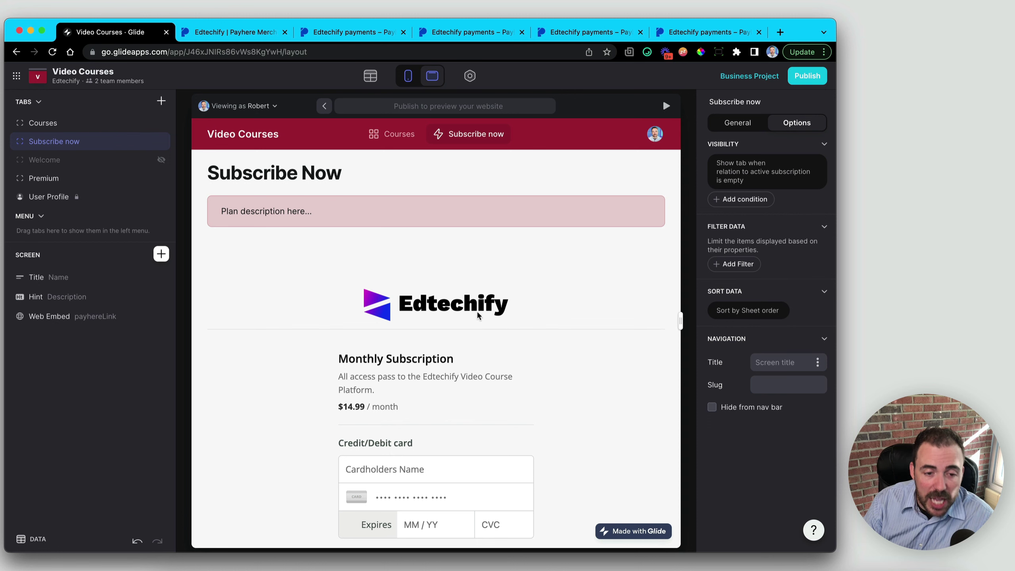
pyautogui.click(371, 76)
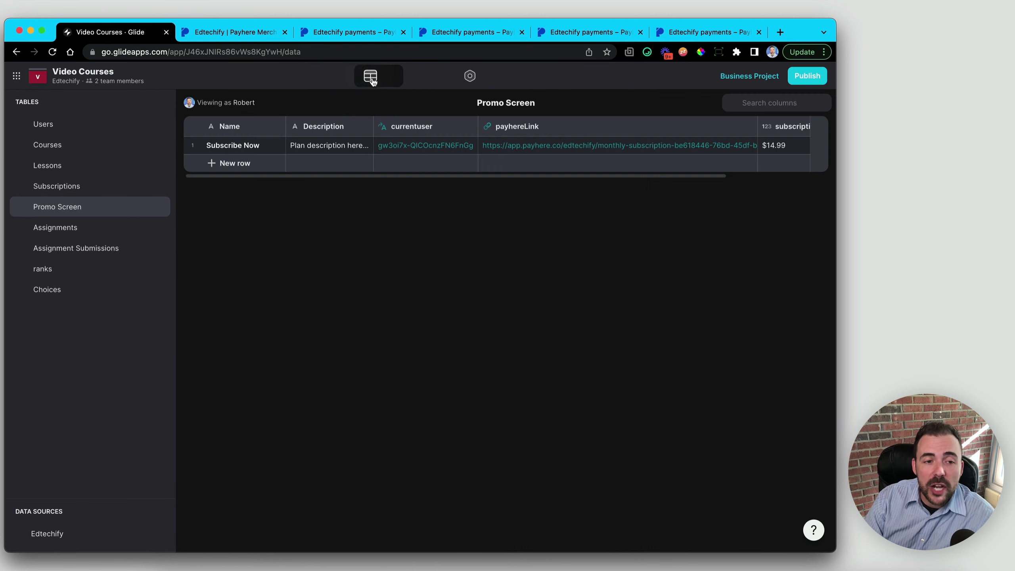